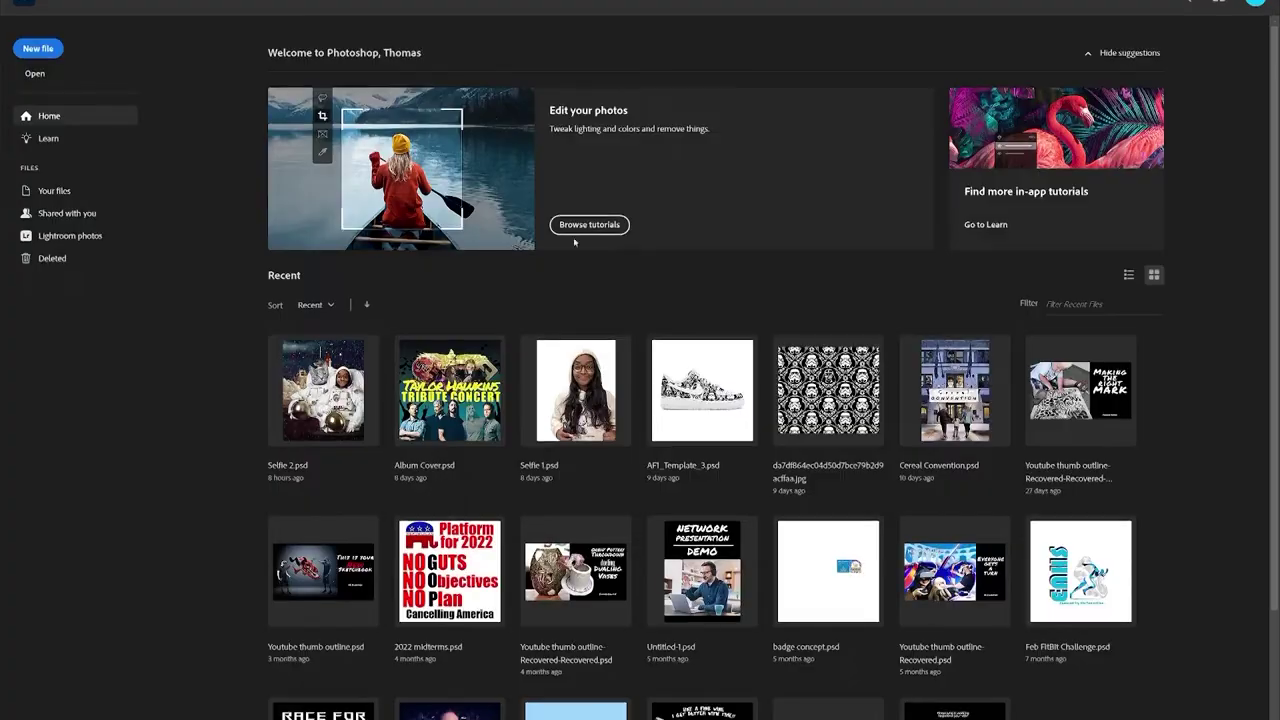
Create a new document 12 inches wide and 18 inches high at 300 pixels per inch with a white background.
{"action": "left_click", "coordinate": [38, 48]}
{"action": "left_click", "coordinate": [675, 187]}
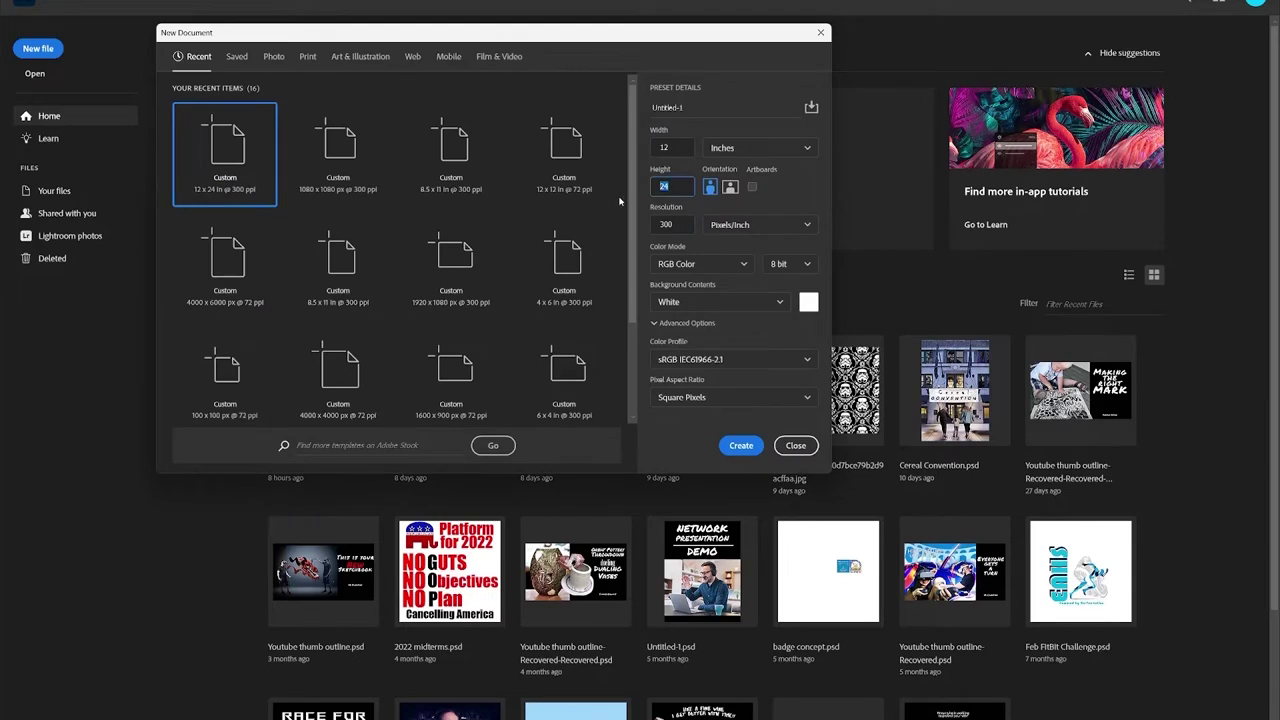
{"action": "type", "text": "18"}
{"action": "left_click", "coordinate": [741, 445]}
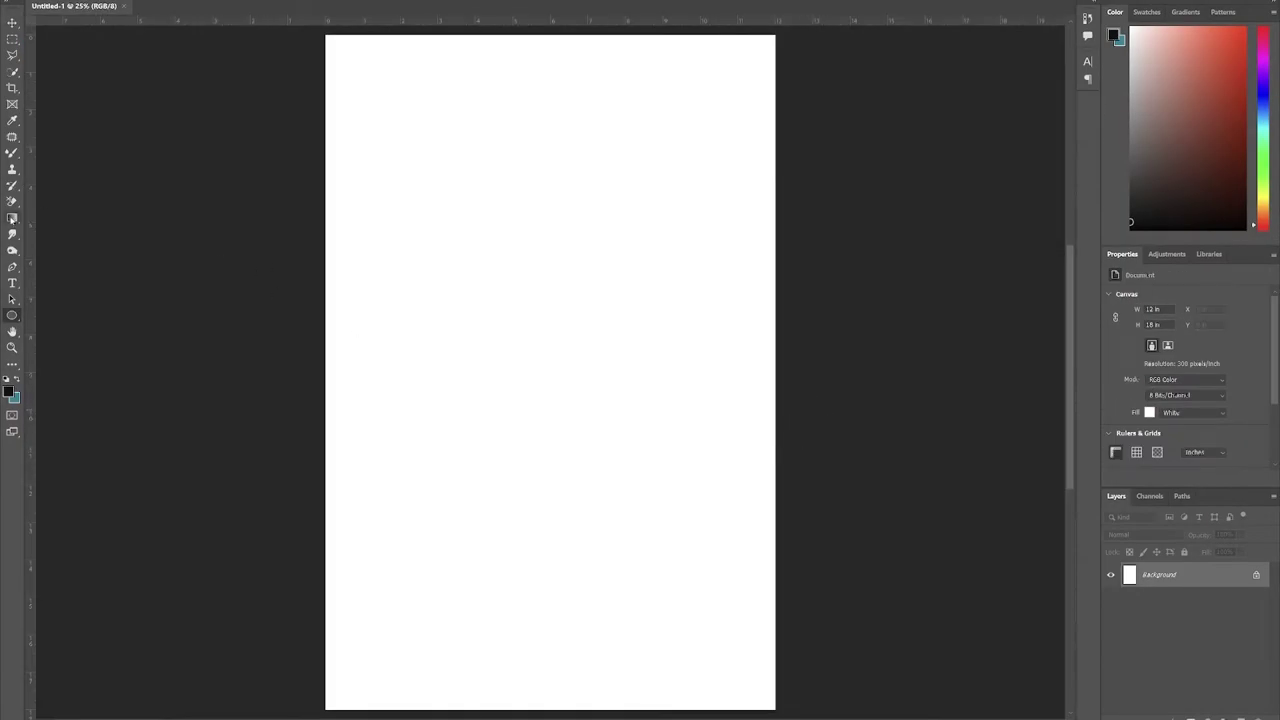
Draw a black circle about 9.7 in wide and centre it horizontally in the upper part of the canvas.
{"action": "left_click_drag", "start_coordinate": [12, 316], "coordinate": [71, 324]}
{"action": "left_click_drag", "start_coordinate": [442, 170], "coordinate": [808, 536]}
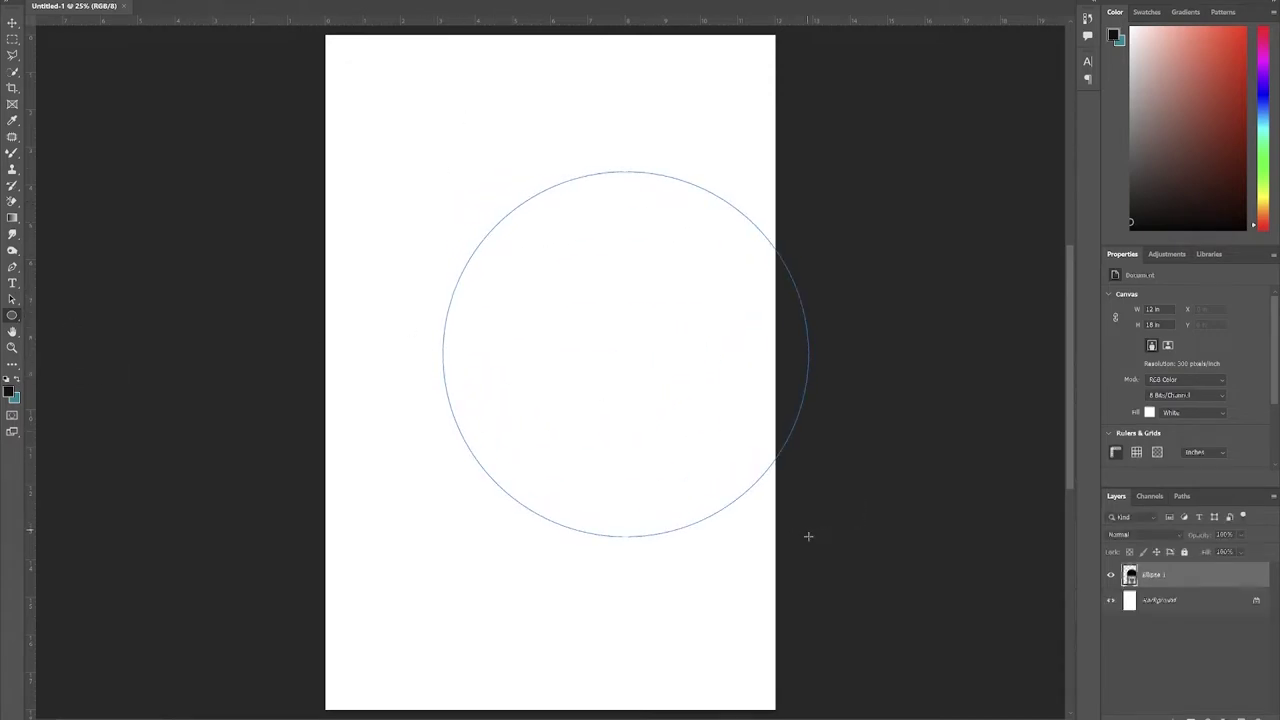
{"action": "key", "text": "v"}
{"action": "left_click_drag", "start_coordinate": [631, 423], "coordinate": [556, 353]}
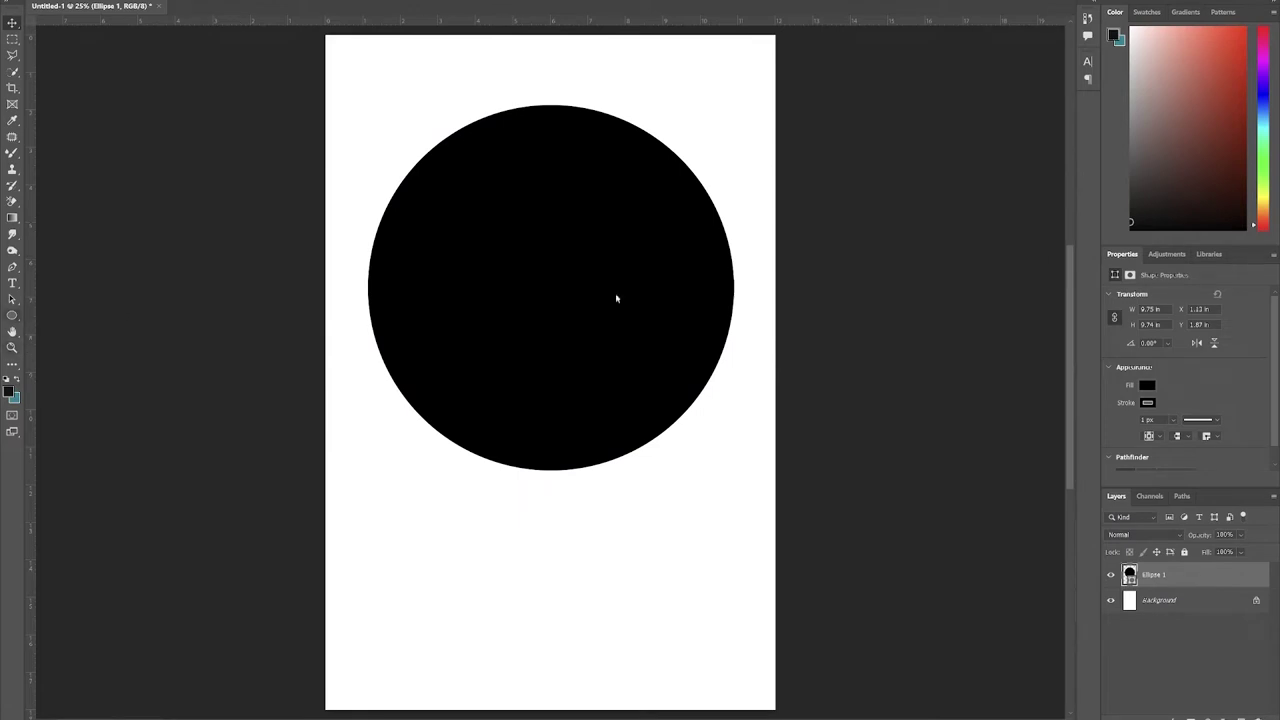
Change the fill and outline colour of the black circle to red.
{"action": "left_click_drag", "start_coordinate": [12, 316], "coordinate": [60, 326]}
{"action": "left_click", "coordinate": [140, 2]}
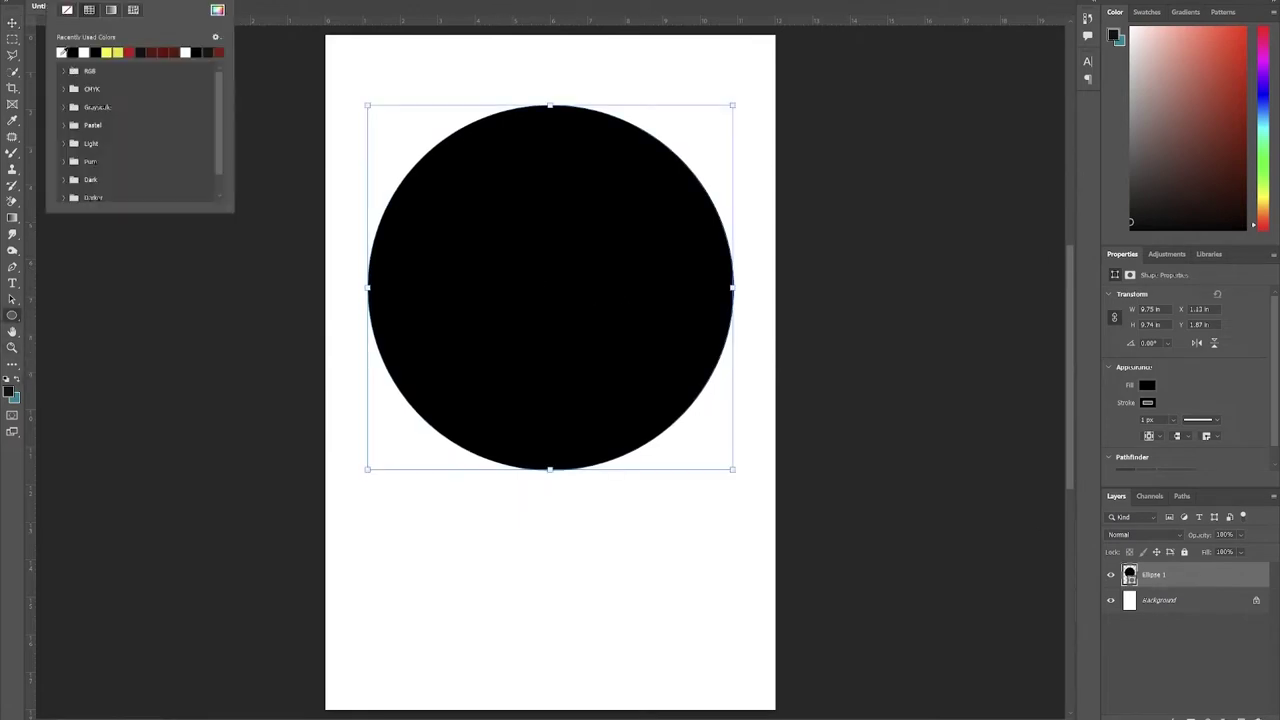
{"action": "left_click", "coordinate": [131, 52]}
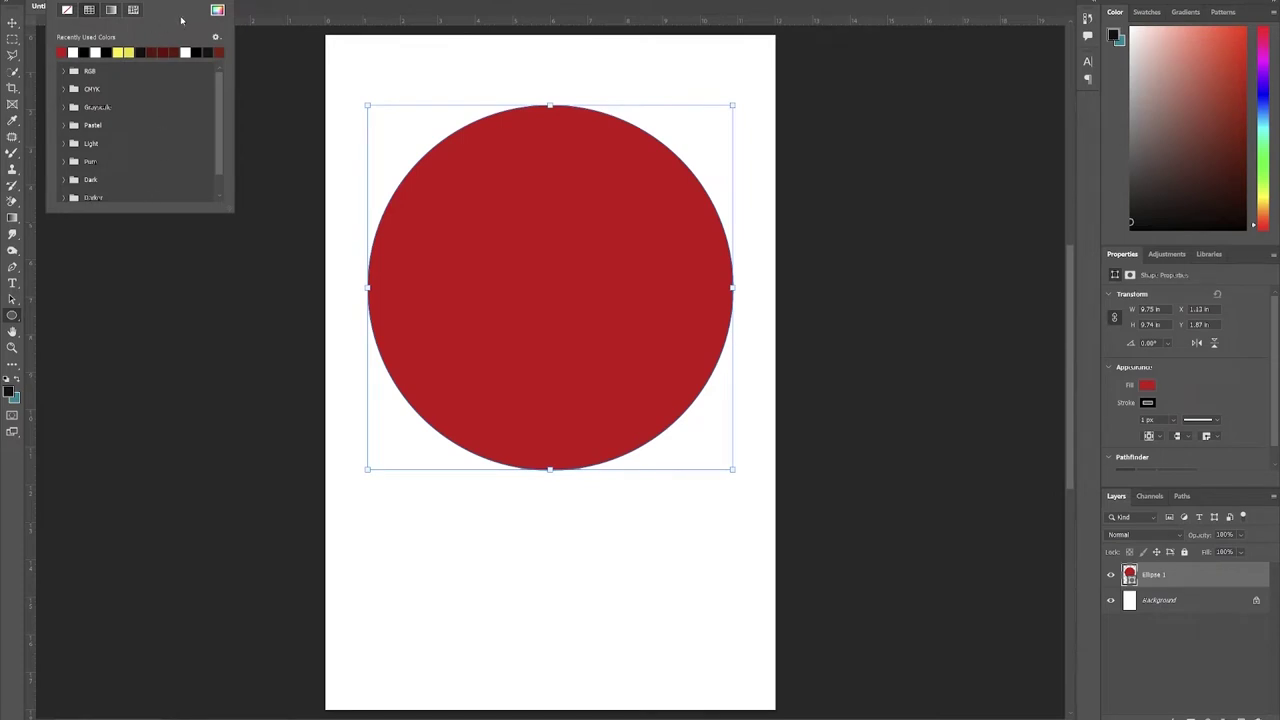
{"action": "left_click", "coordinate": [184, 2]}
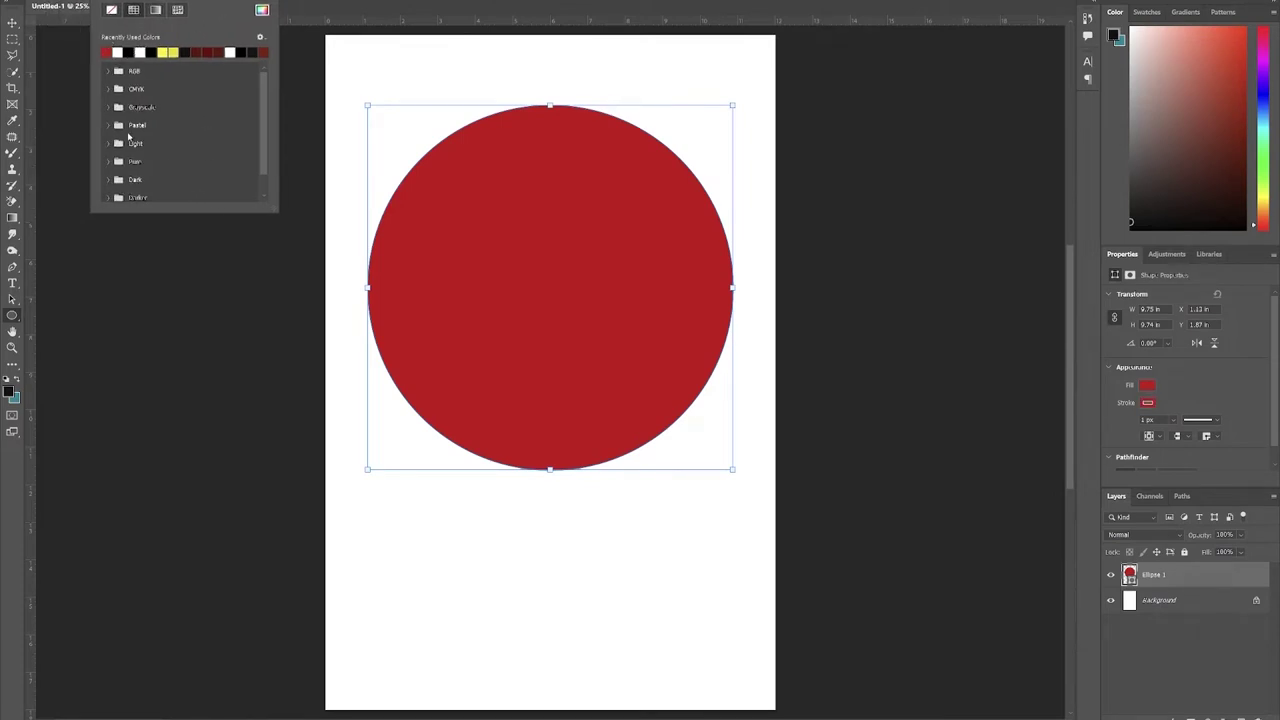
{"action": "left_click", "coordinate": [118, 327]}
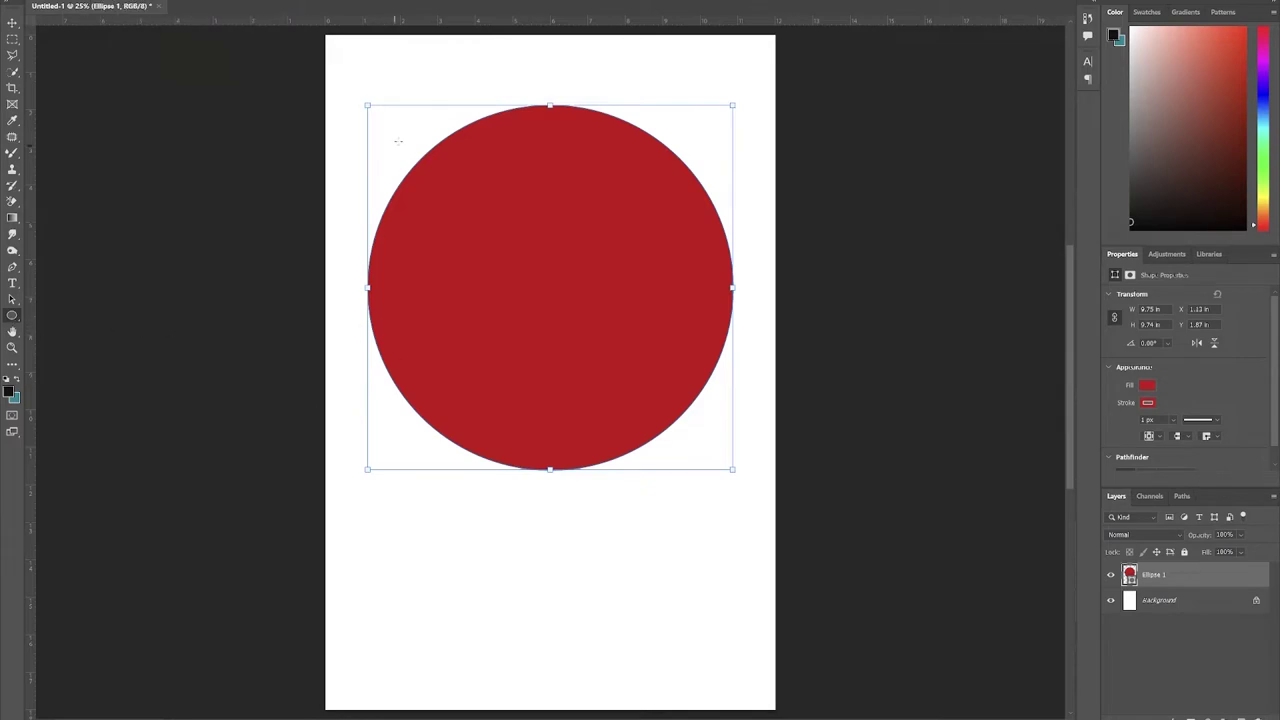
Draw a second circle about 9.2 in wide, centred on the red circle, and fill it with white.
{"action": "left_click_drag", "start_coordinate": [401, 137], "coordinate": [747, 482]}
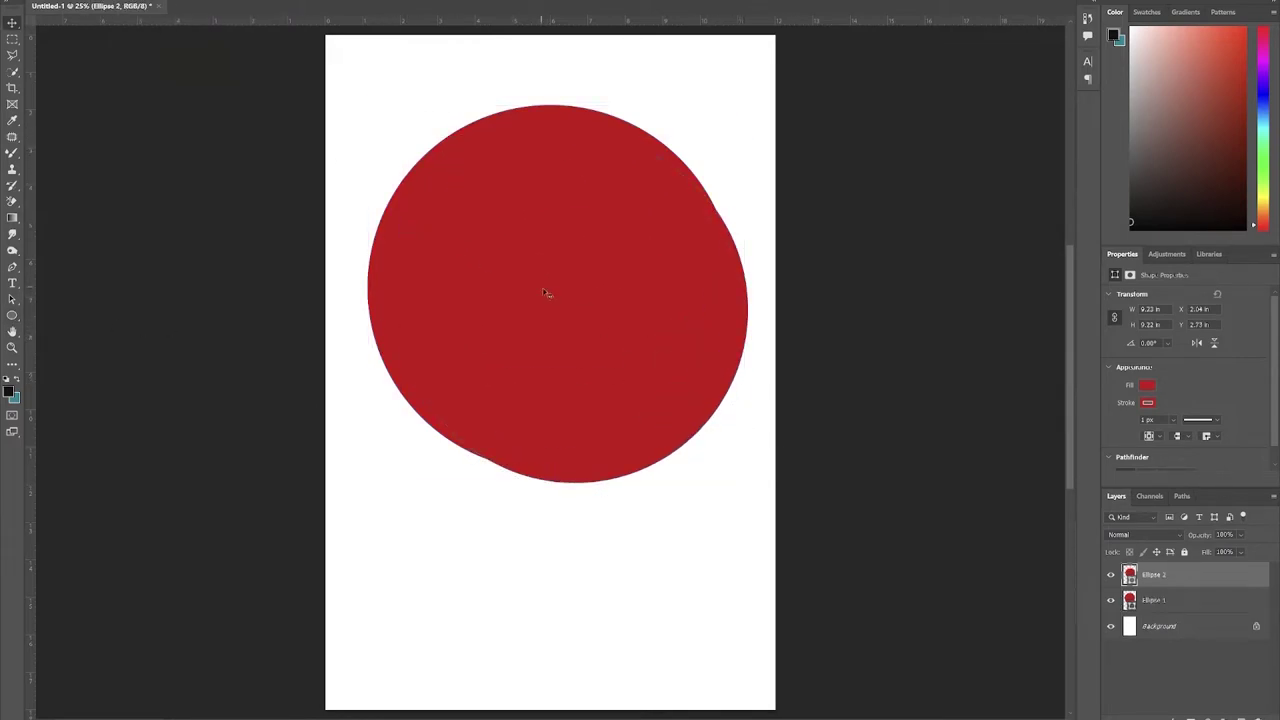
{"action": "left_click_drag", "start_coordinate": [546, 293], "coordinate": [521, 270]}
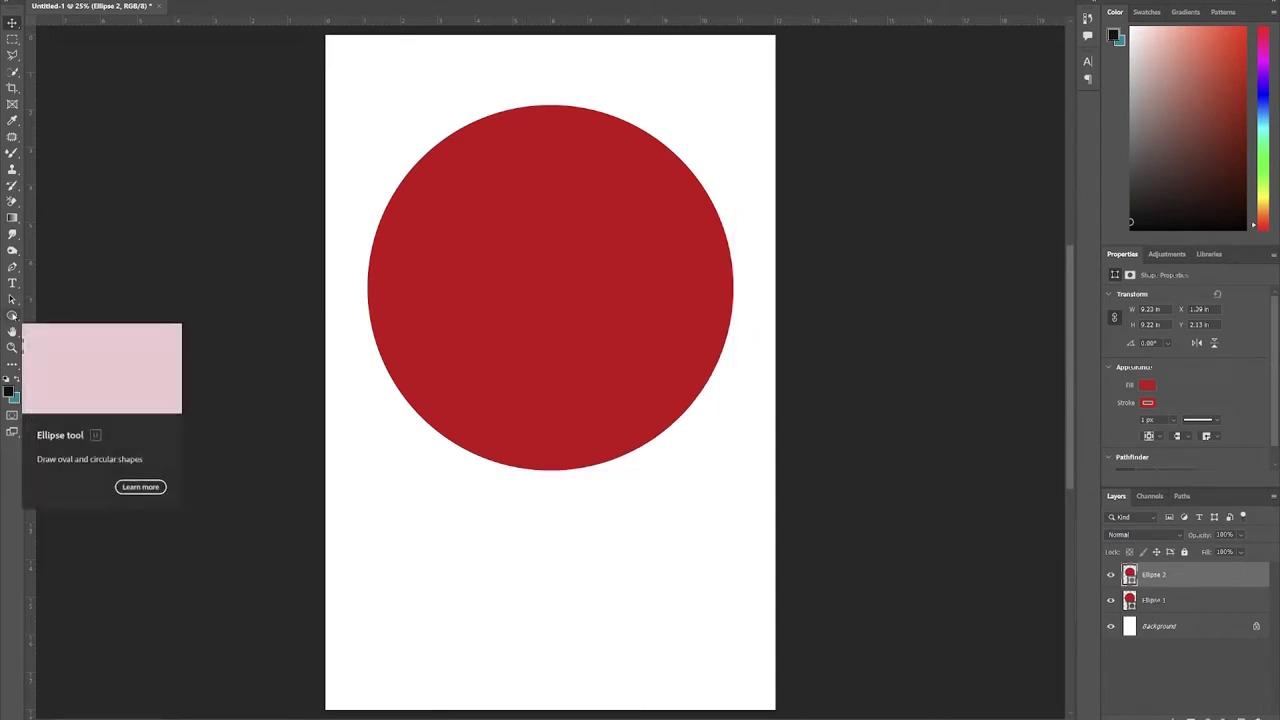
{"action": "left_click", "coordinate": [13, 316]}
{"action": "left_click", "coordinate": [75, 2]}
{"action": "left_click", "coordinate": [76, 54]}
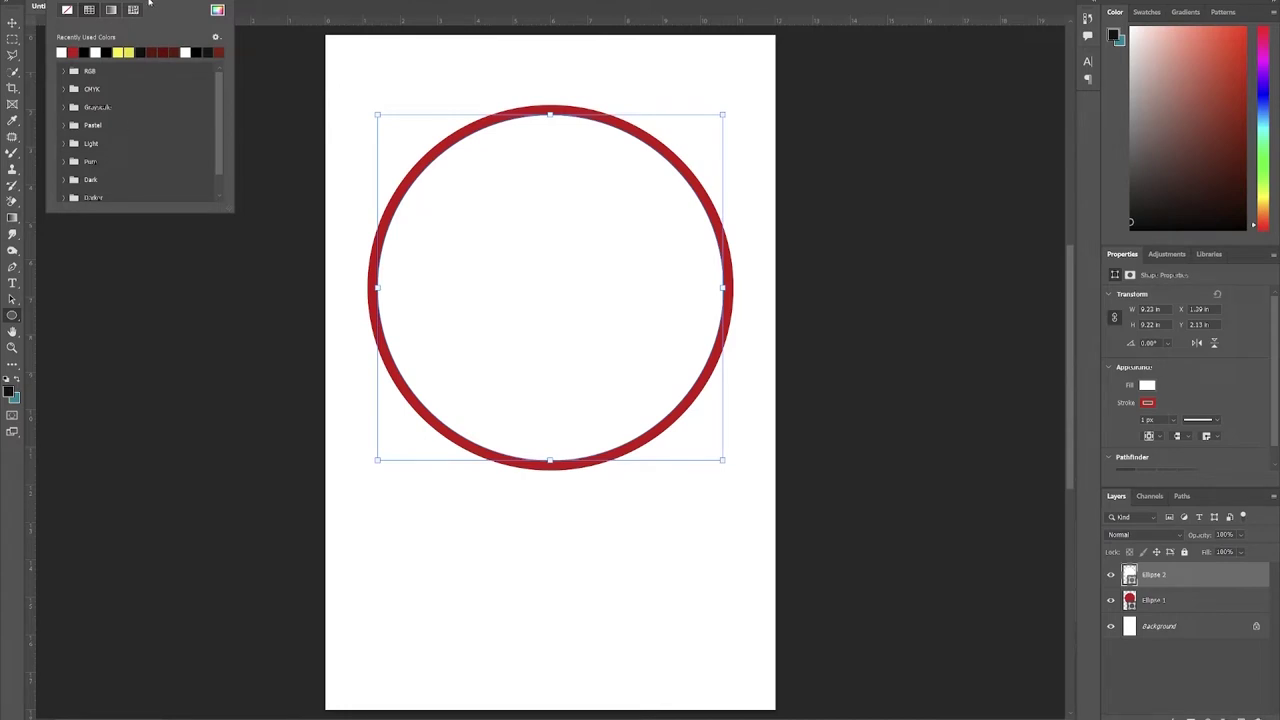
{"action": "left_click", "coordinate": [145, 276]}
{"action": "left_click", "coordinate": [667, 240]}
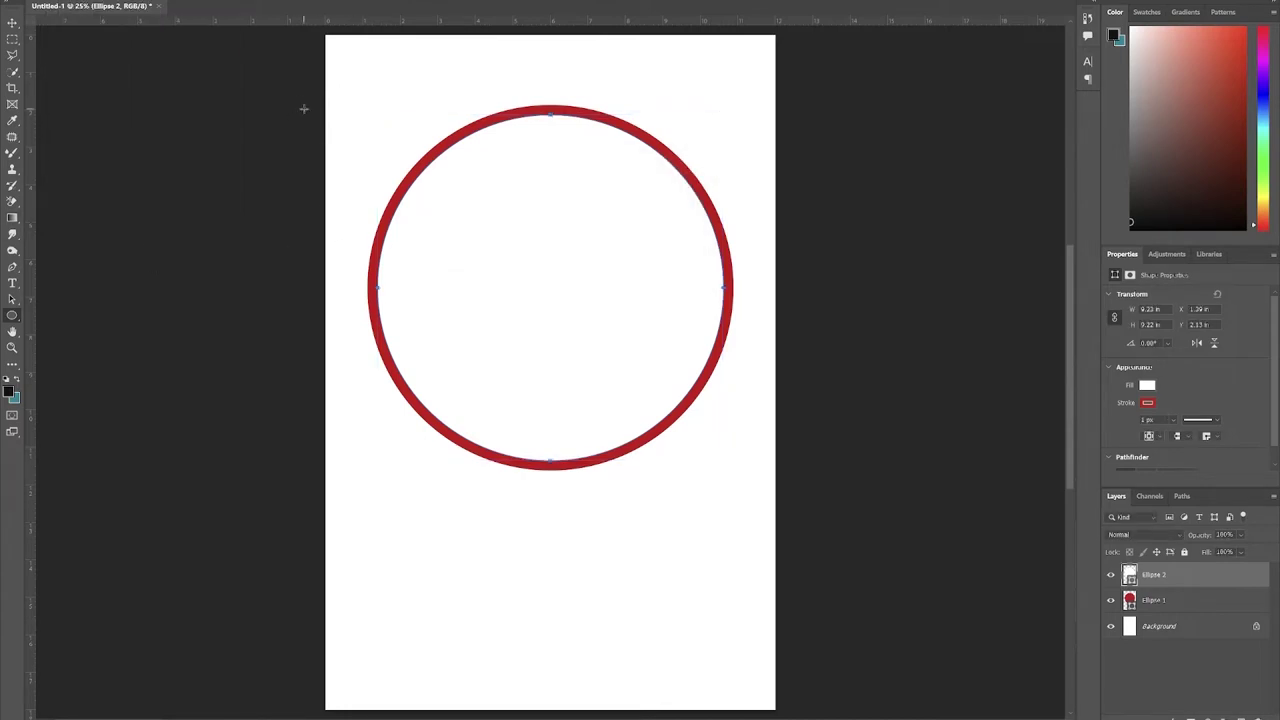
Draw a third circle about 9.8 in wide with no fill and a blue outline about 37 px thick.
{"action": "left_click_drag", "start_coordinate": [306, 106], "coordinate": [669, 480]}
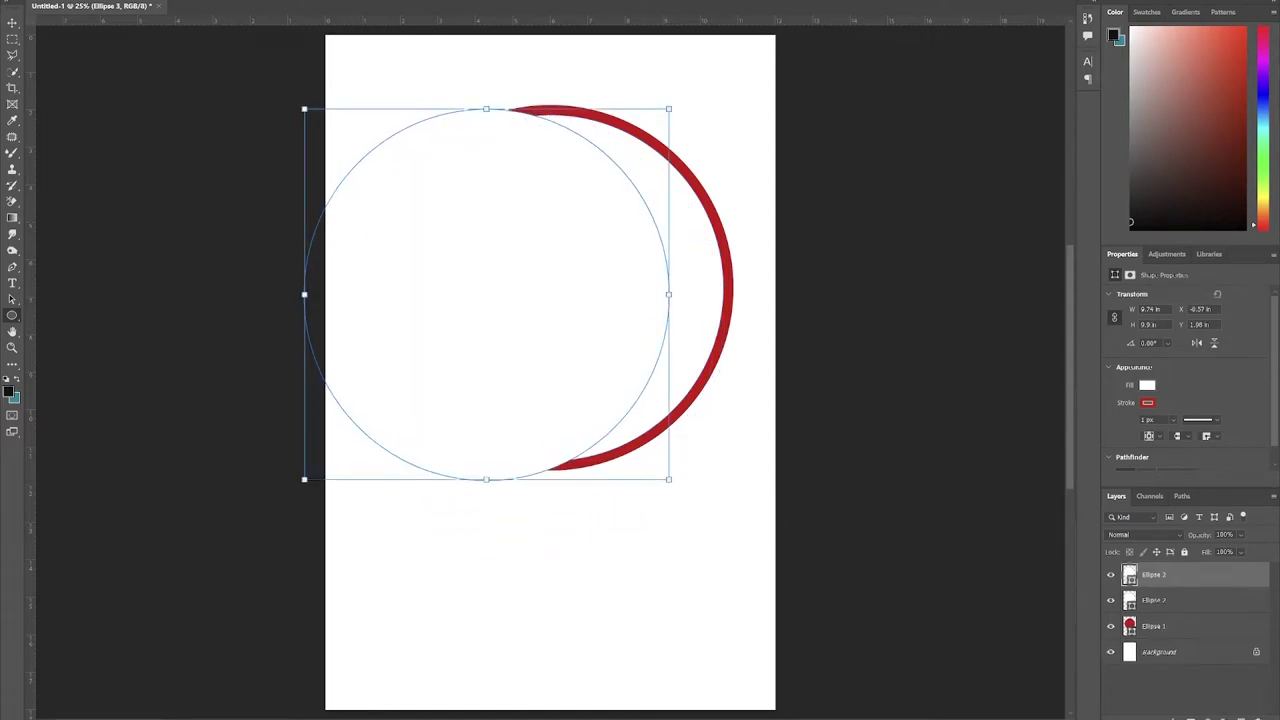
{"action": "left_click", "coordinate": [118, 2]}
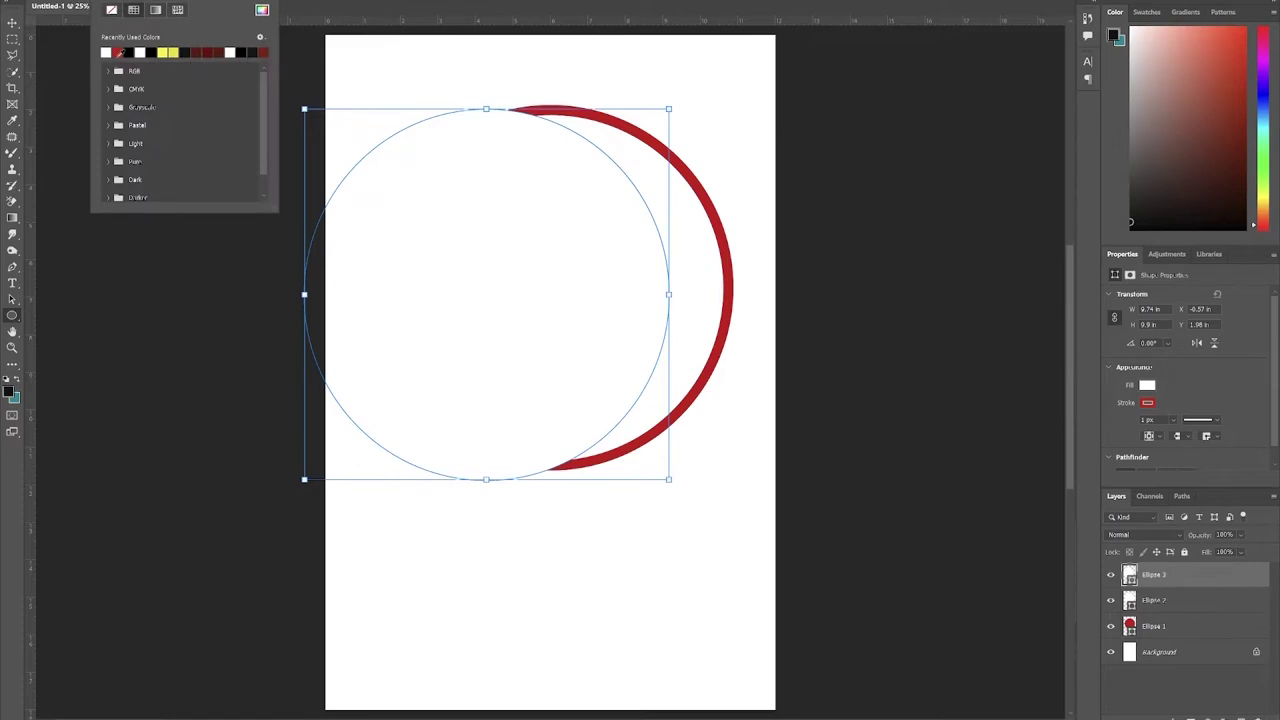
{"action": "left_click", "coordinate": [261, 11]}
{"action": "left_click", "coordinate": [548, 291]}
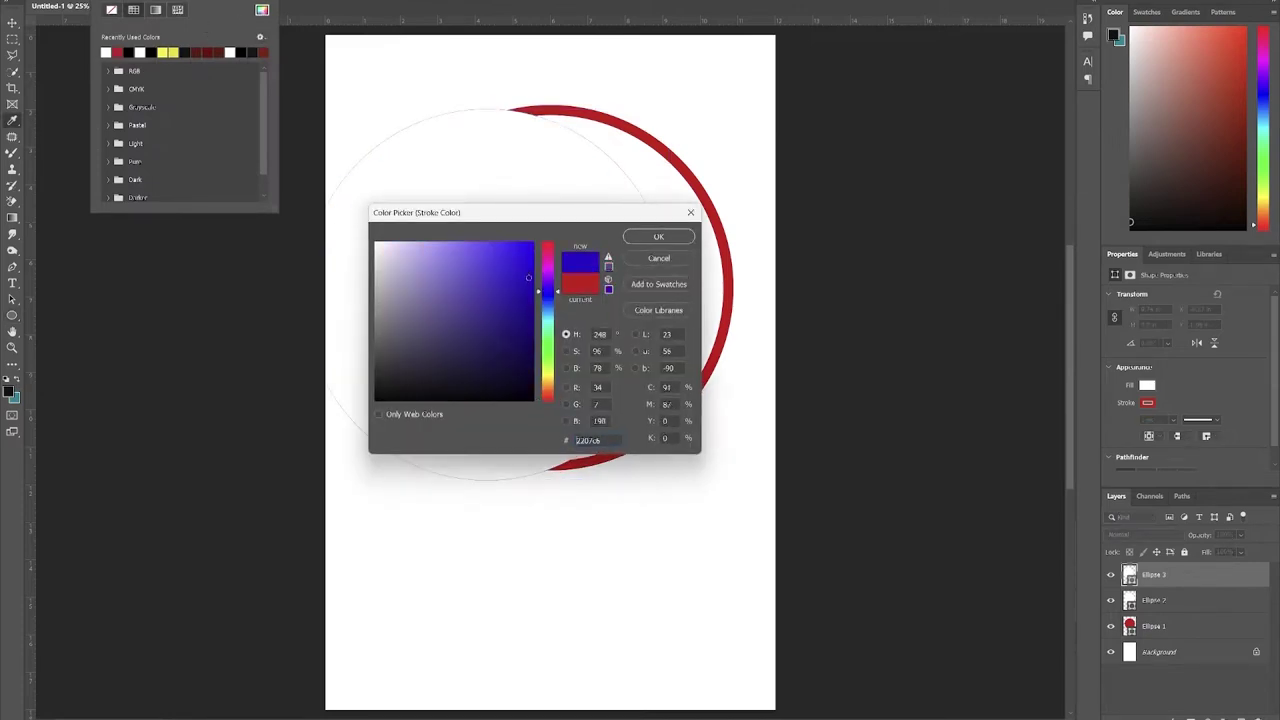
{"action": "left_click_drag", "start_coordinate": [529, 277], "coordinate": [514, 272]}
{"action": "left_click", "coordinate": [644, 240]}
{"action": "left_click", "coordinate": [250, 2]}
{"action": "left_click_drag", "start_coordinate": [234, 6], "coordinate": [243, 9]}
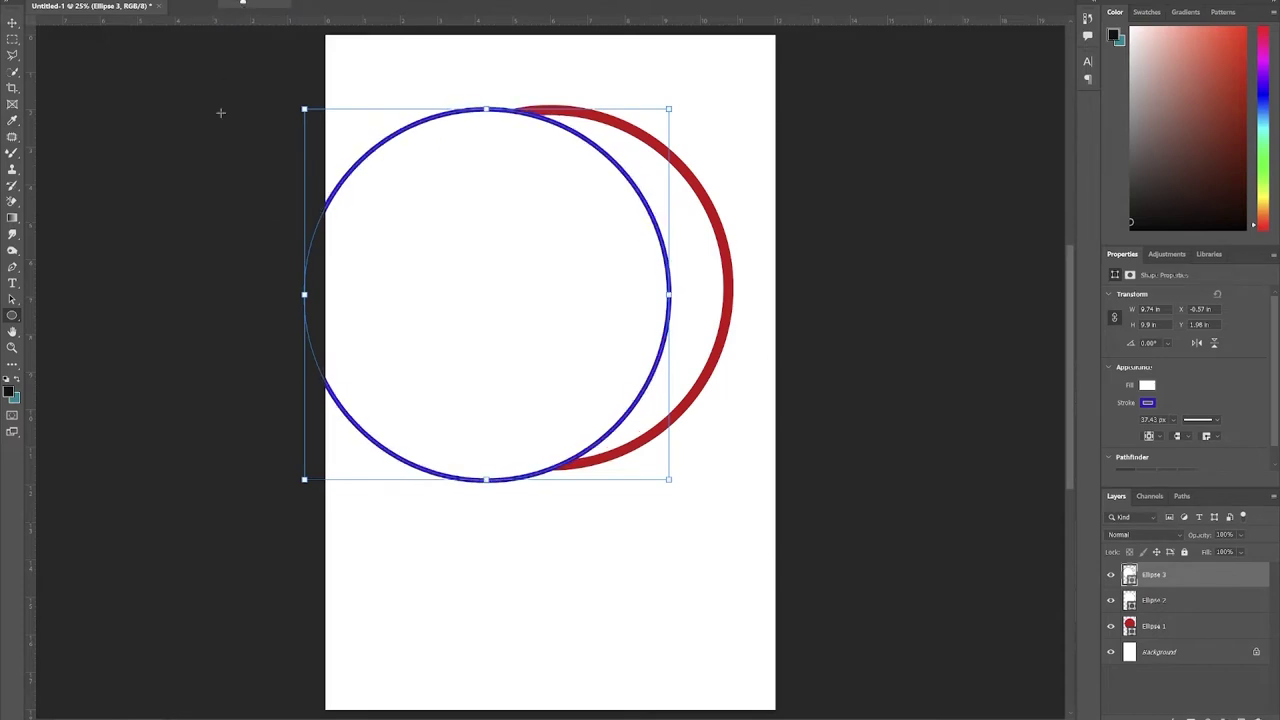
{"action": "left_click", "coordinate": [99, 5]}
{"action": "left_click", "coordinate": [67, 10]}
Centre the blue outline circle around the red ring and enlarge it to about 10.2 in wide.
{"action": "key", "text": "v"}
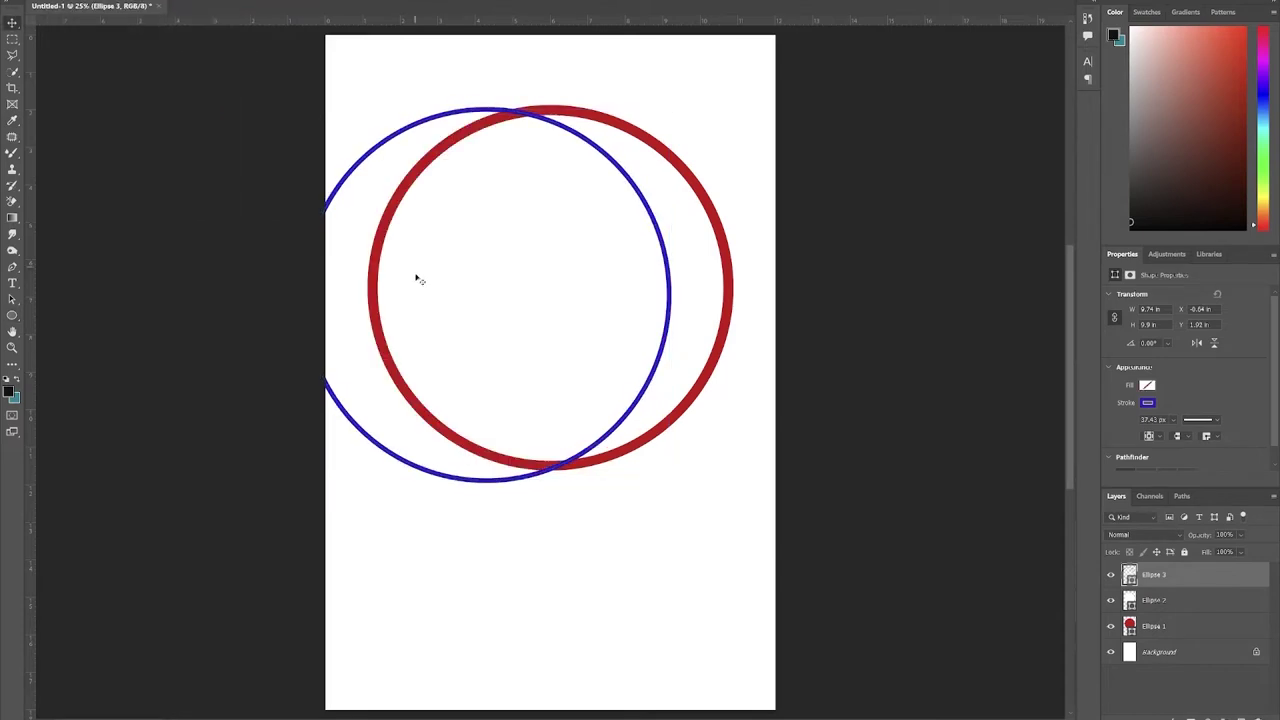
{"action": "mouse_move", "coordinate": [434, 308]}
{"action": "left_mouse_down"}
{"action": "mouse_move", "coordinate": [457, 308]}
{"action": "mouse_move", "coordinate": [434, 311]}
{"action": "left_mouse_up"}
{"action": "left_click_drag", "start_coordinate": [341, 196], "coordinate": [425, 160]}
{"action": "key", "text": "ctrl+t"}
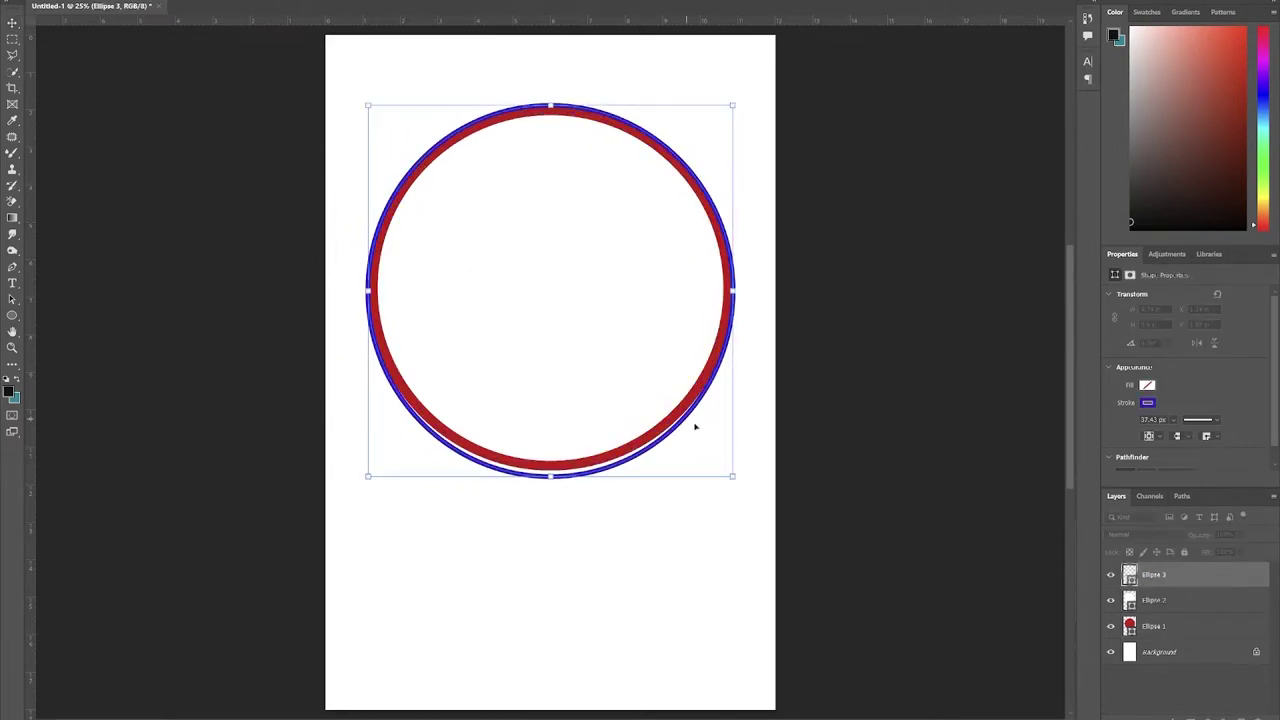
{"action": "left_click_drag", "start_coordinate": [551, 477], "coordinate": [551, 478]}
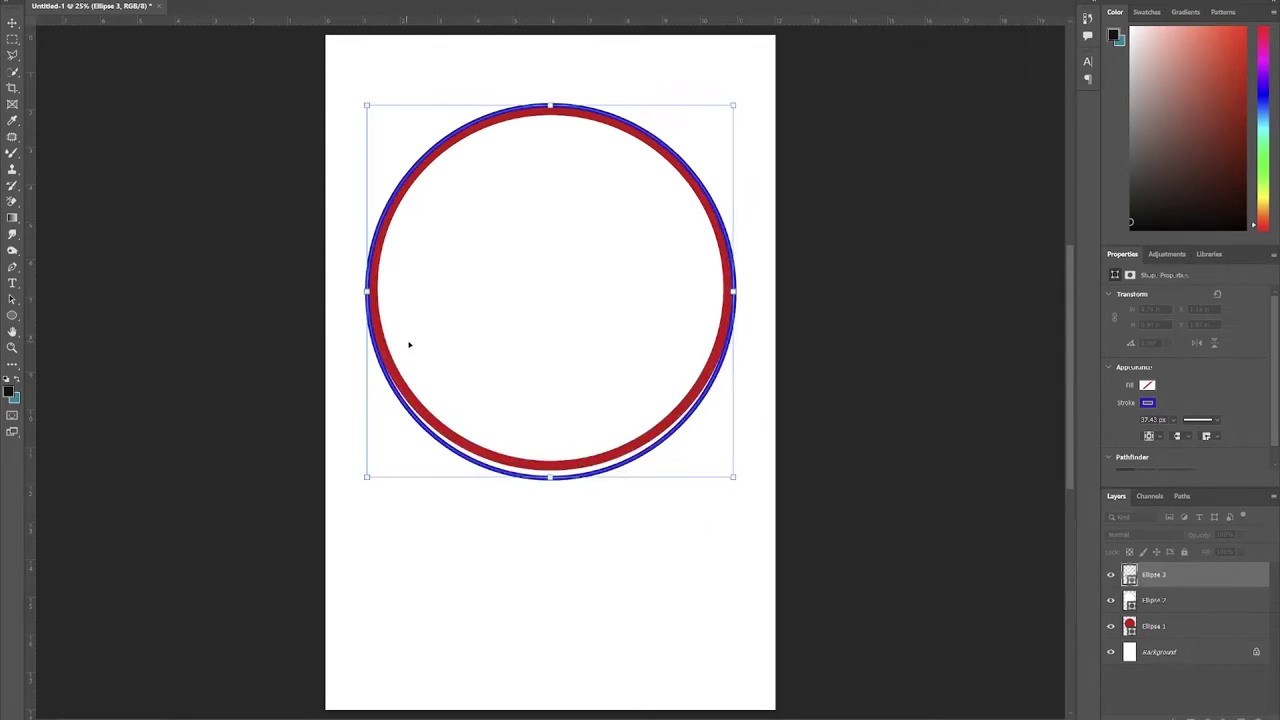
{"action": "left_click_drag", "start_coordinate": [733, 477], "coordinate": [697, 442]}
{"action": "mouse_move", "coordinate": [745, 289]}
{"action": "left_mouse_down"}
{"action": "mouse_move", "coordinate": [766, 271]}
{"action": "mouse_move", "coordinate": [727, 298]}
{"action": "left_mouse_up"}
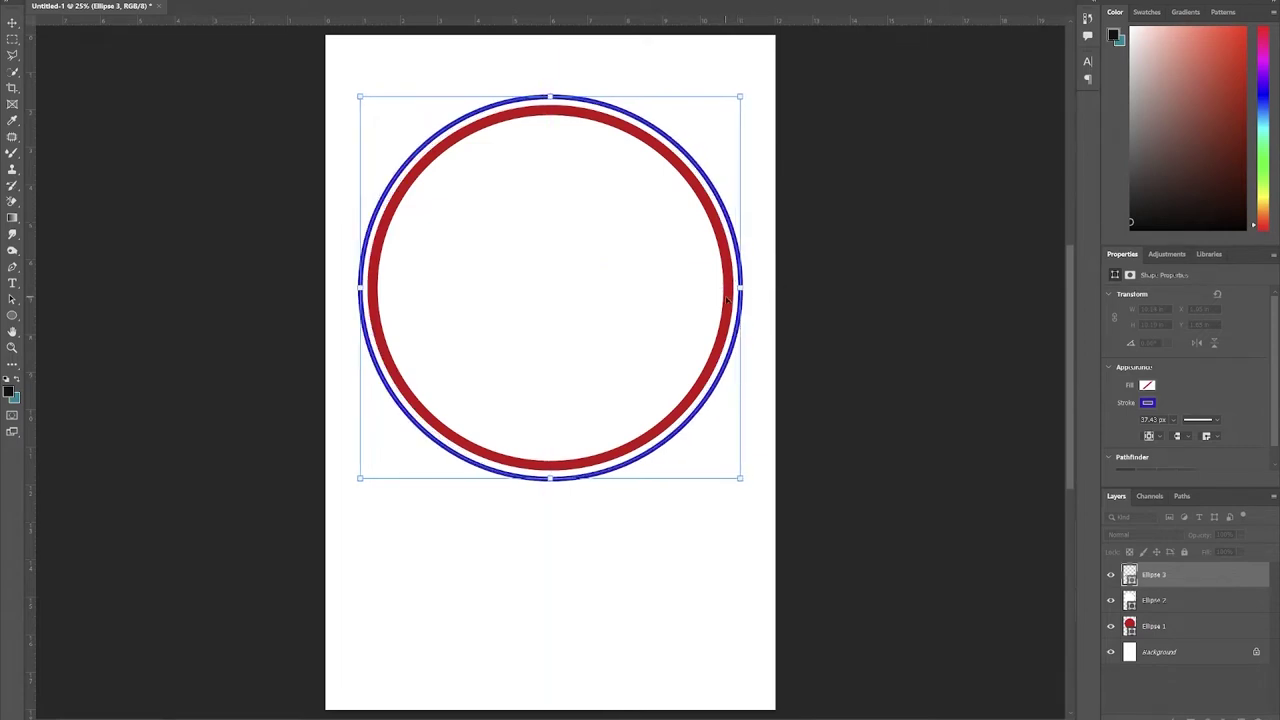
Draw a fourth circle about 10 in wide with the same blue outline and a red fill.
{"action": "left_click", "coordinate": [13, 316]}
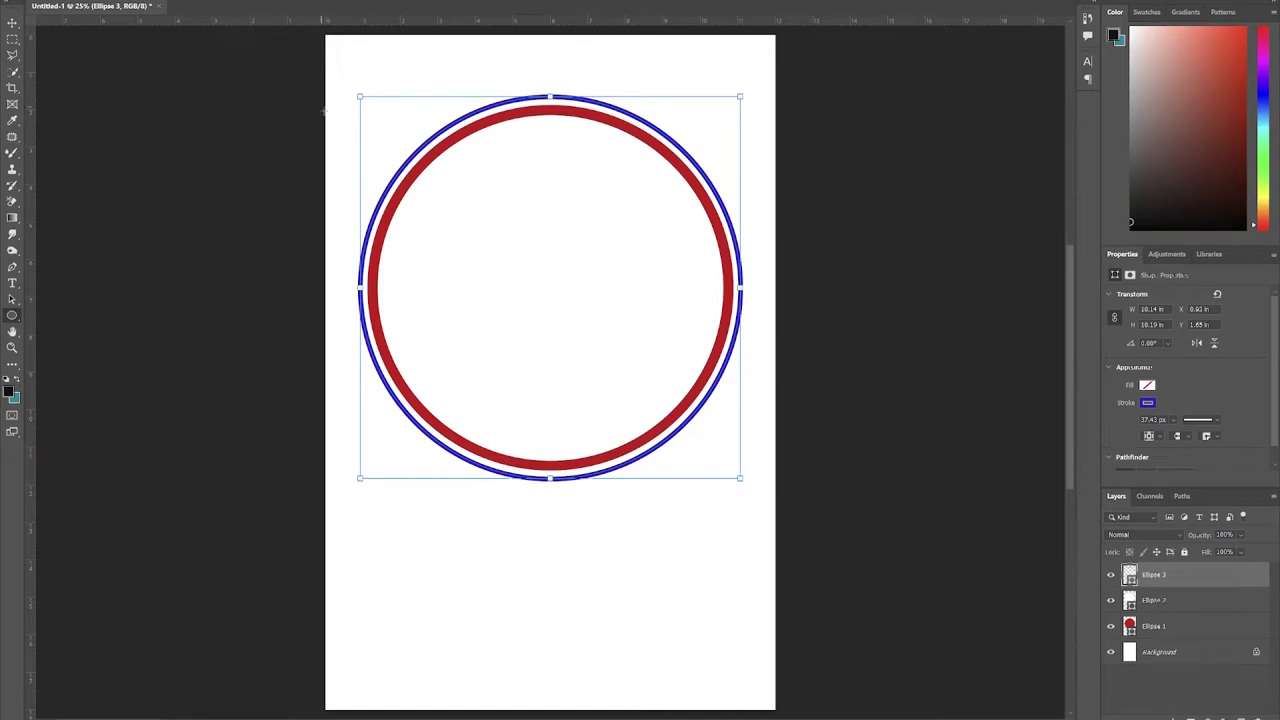
{"action": "left_click_drag", "start_coordinate": [327, 112], "coordinate": [705, 503]}
{"action": "left_click", "coordinate": [140, 2]}
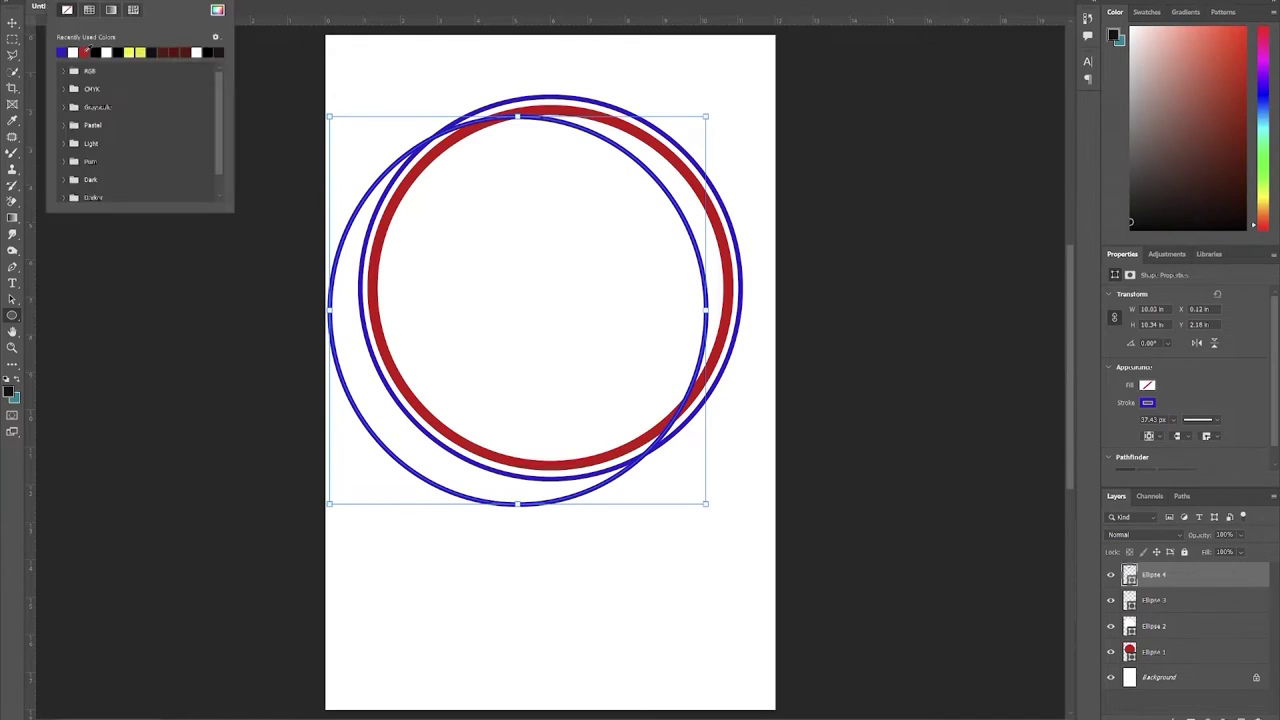
{"action": "left_click", "coordinate": [84, 52]}
Shrink the red-filled, blue-outlined circle to about 9 in and centre it inside the white circle.
{"action": "left_click_drag", "start_coordinate": [480, 343], "coordinate": [512, 324]}
{"action": "left_click_drag", "start_coordinate": [740, 486], "coordinate": [686, 431]}
{"action": "left_click_drag", "start_coordinate": [588, 351], "coordinate": [609, 373]}
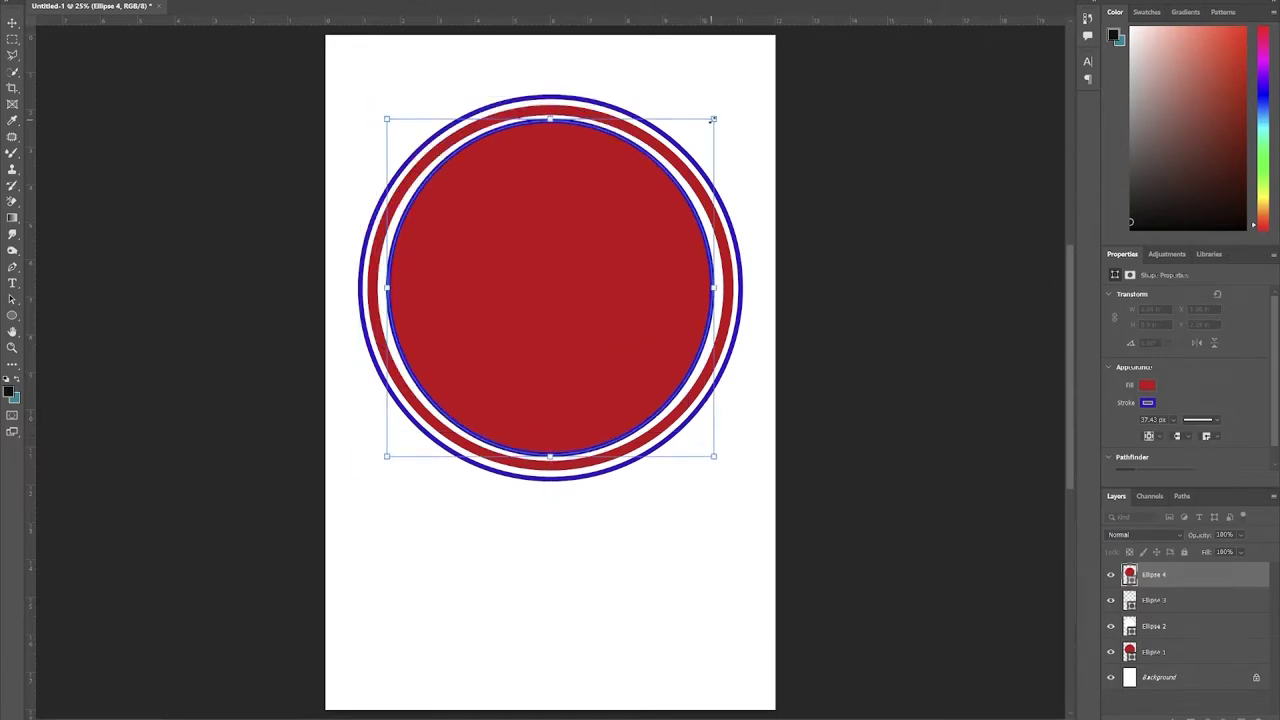
{"action": "left_click_drag", "start_coordinate": [714, 118], "coordinate": [718, 114]}
{"action": "left_click_drag", "start_coordinate": [587, 228], "coordinate": [587, 231]}
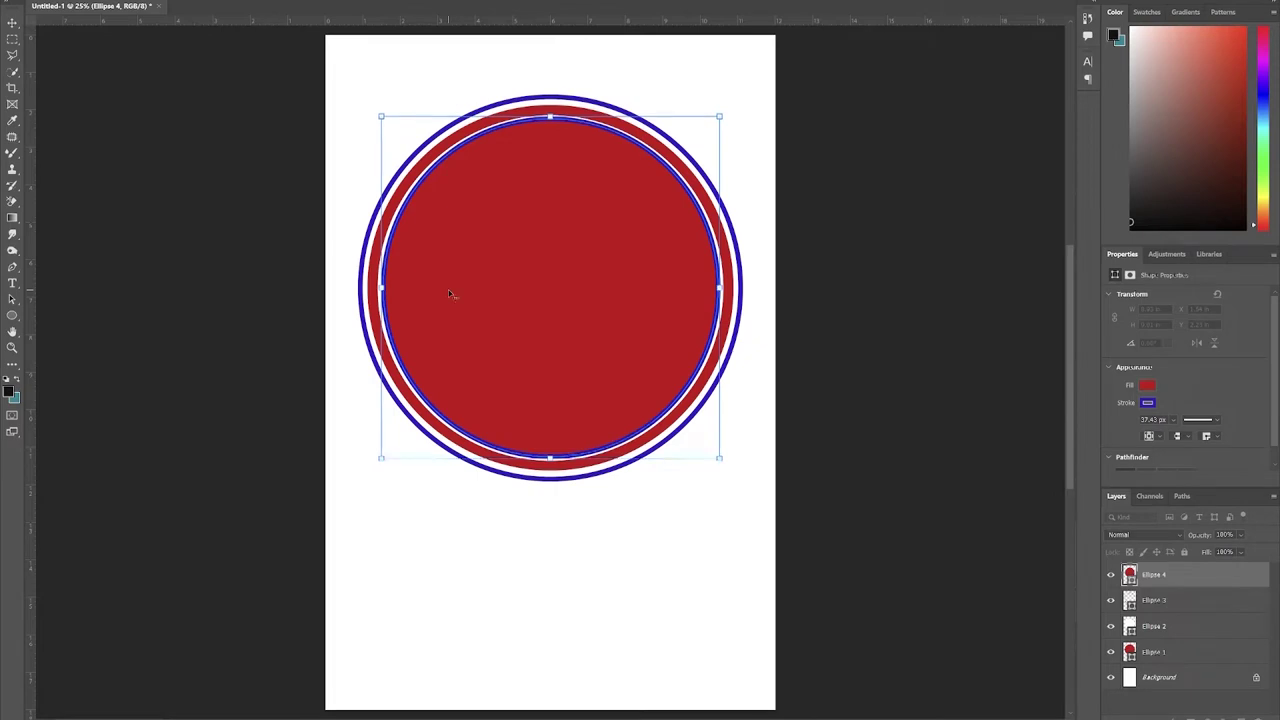
{"action": "key", "text": "Return"}
Link all four ellipse layers together and leave them deselected.
{"action": "key", "text": "t"}
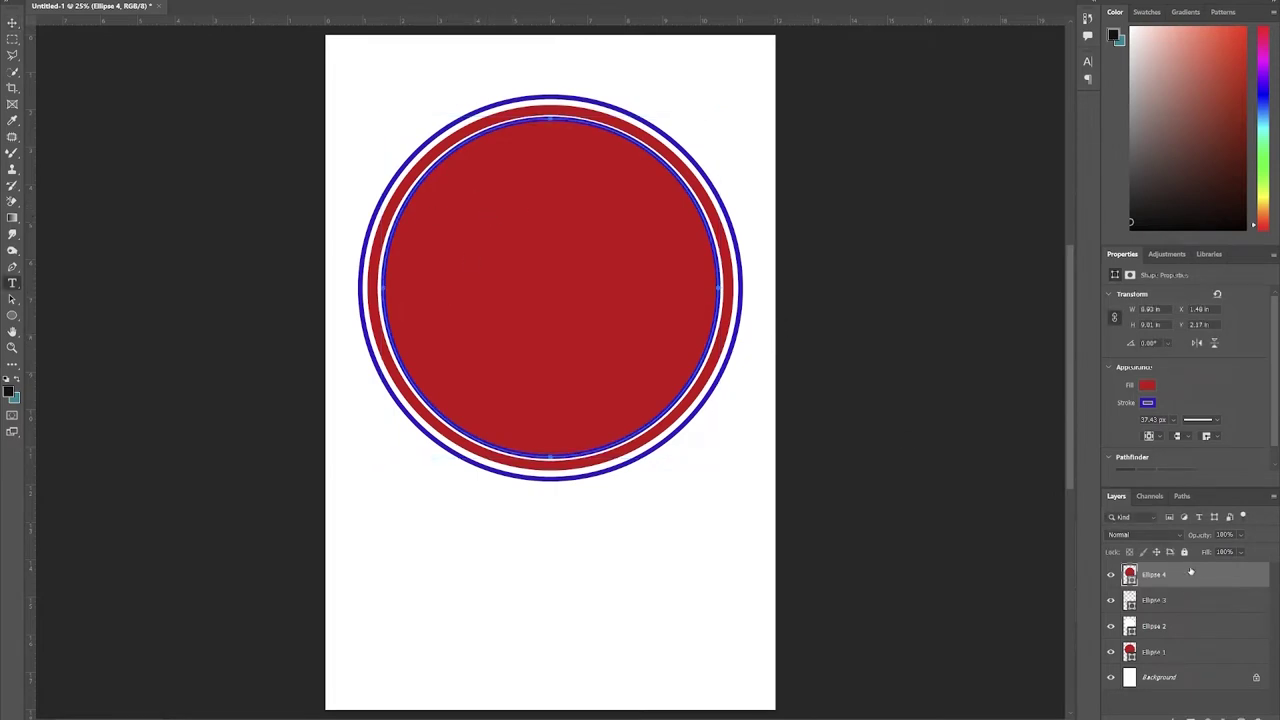
{"action": "left_click", "coordinate": [1176, 652], "text": "shift"}
{"action": "right_click", "coordinate": [1189, 652]}
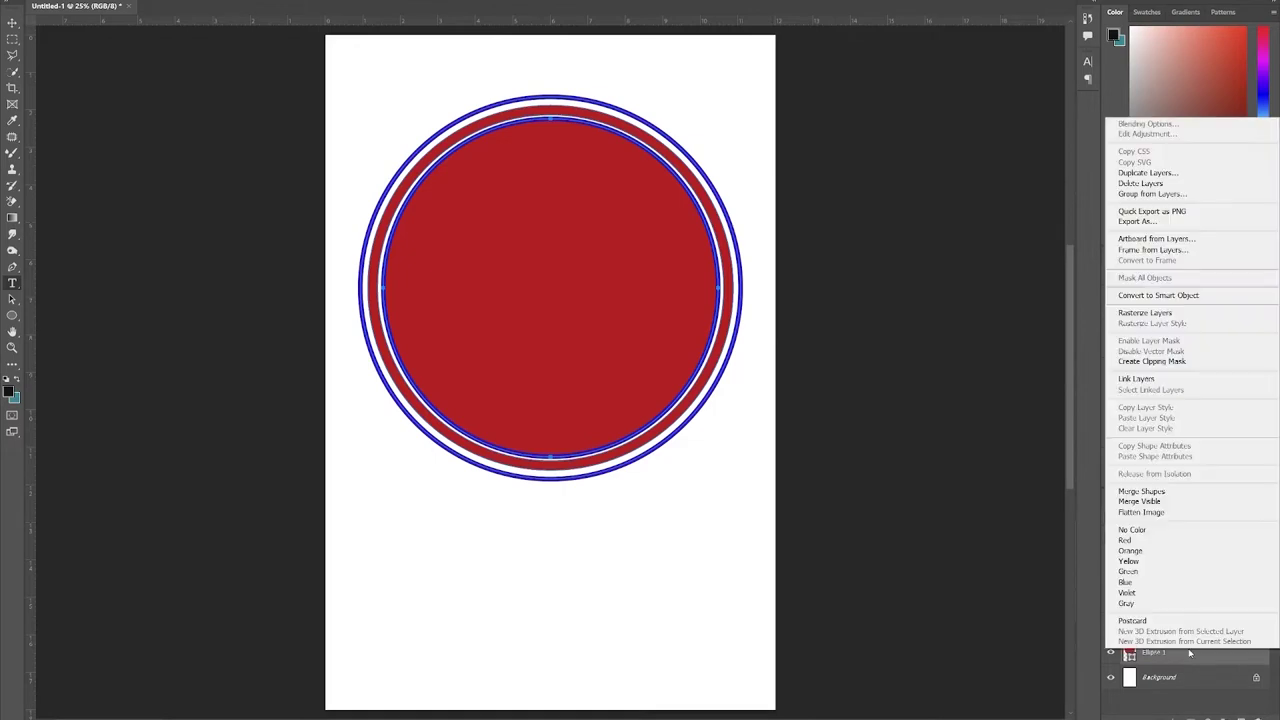
{"action": "left_click", "coordinate": [1140, 378]}
{"action": "left_click", "coordinate": [1114, 707]}
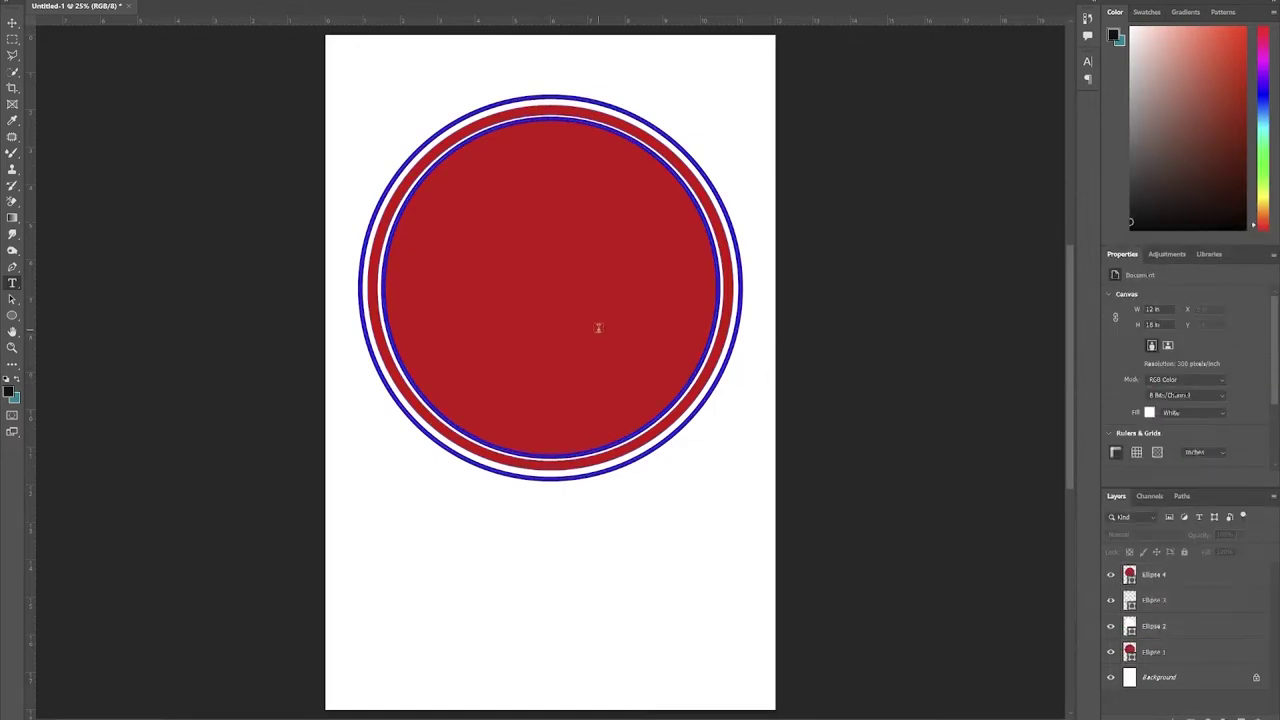
Add a text box over the upper part of the red circle reading "Paco" and colour the text white.
{"action": "left_click_drag", "start_coordinate": [367, 178], "coordinate": [637, 281]}
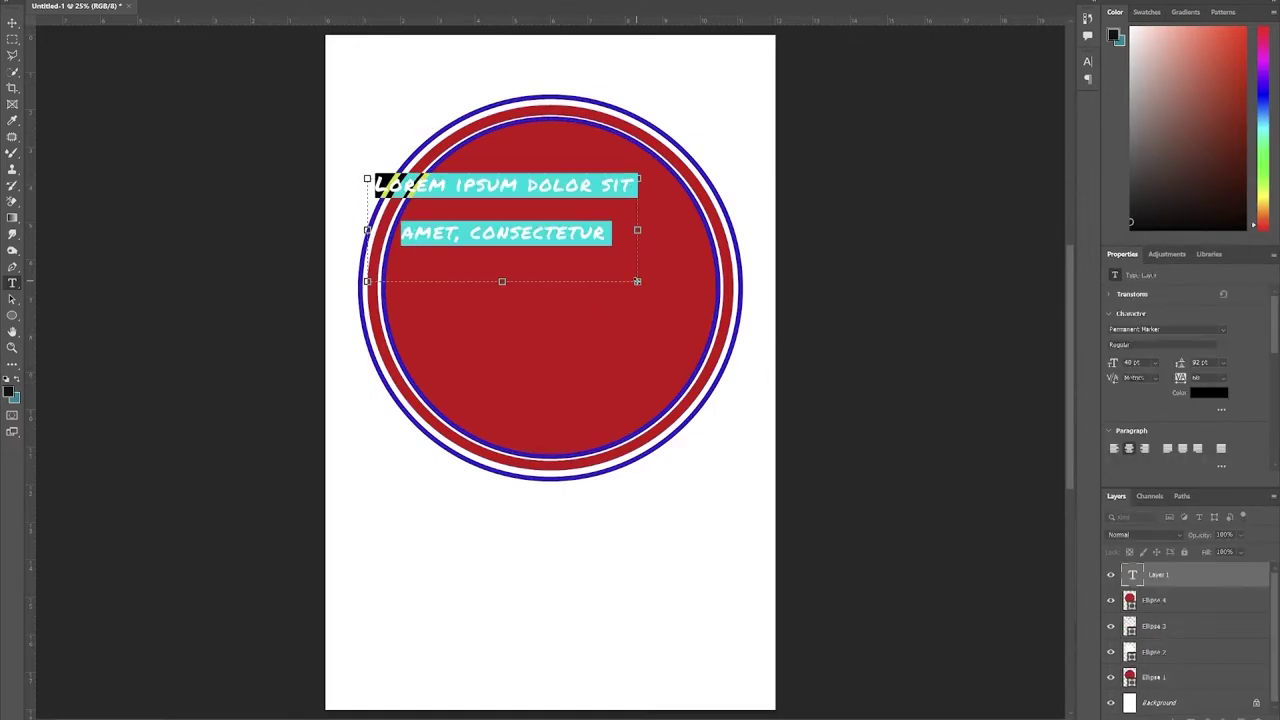
{"action": "key", "text": "BackSpace"}
{"action": "type", "text": "P"}
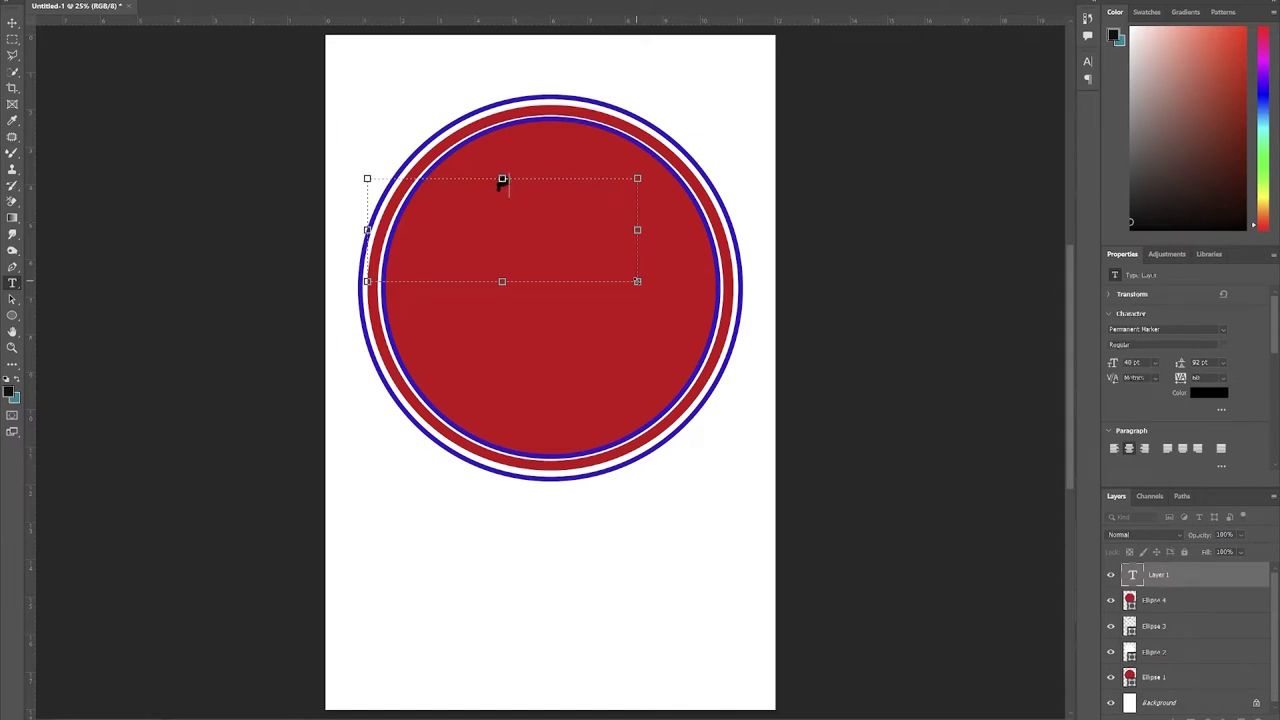
{"action": "type", "text": "scoaco"}
{"action": "key", "text": "ctrl+a"}
{"action": "left_click", "coordinate": [1209, 392]}
{"action": "left_click", "coordinate": [376, 243]}
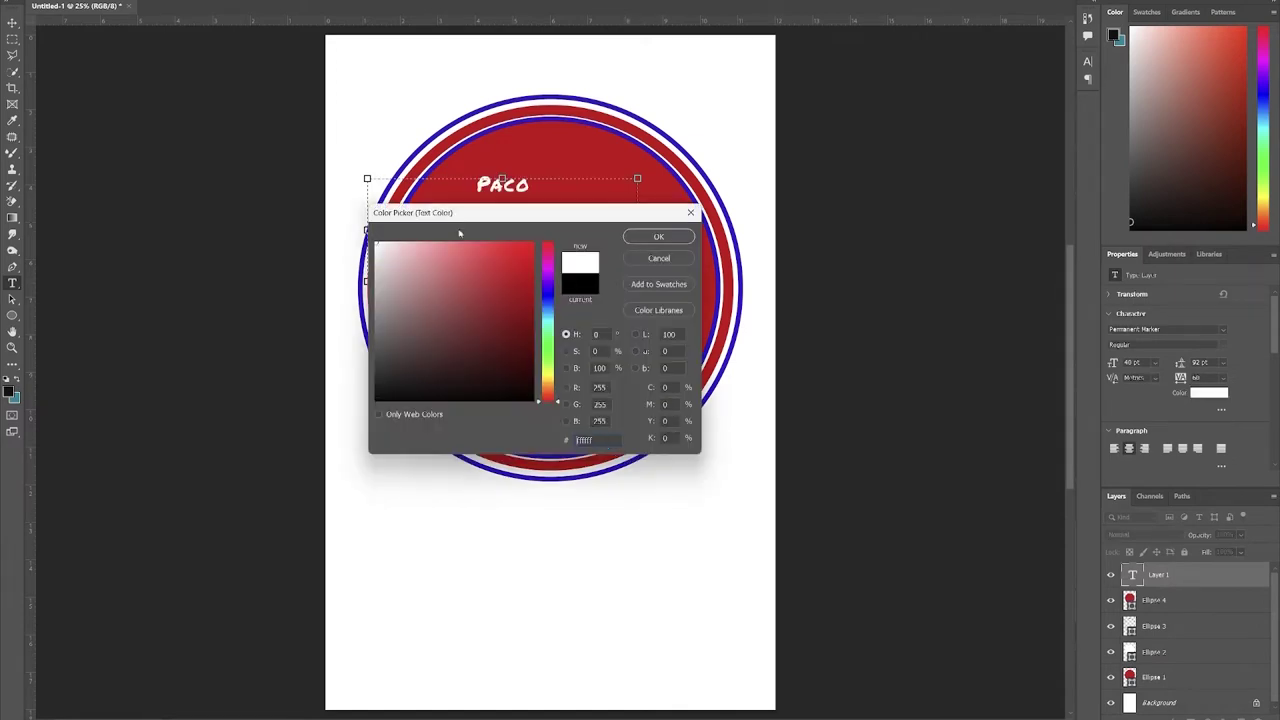
{"action": "left_click", "coordinate": [630, 237]}
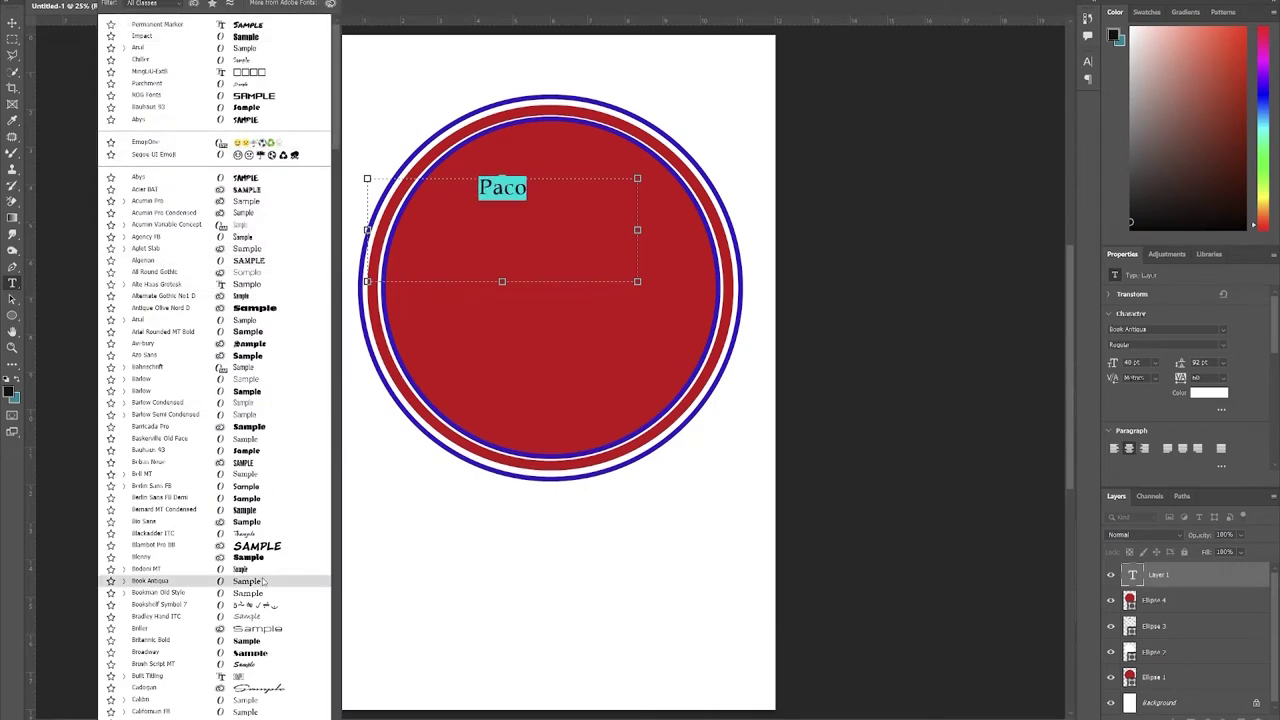
Preview the available fonts on the "Paco" text.
{"action": "scroll", "coordinate": [250, 450], "scroll_direction": "down", "scroll_amount": 12}
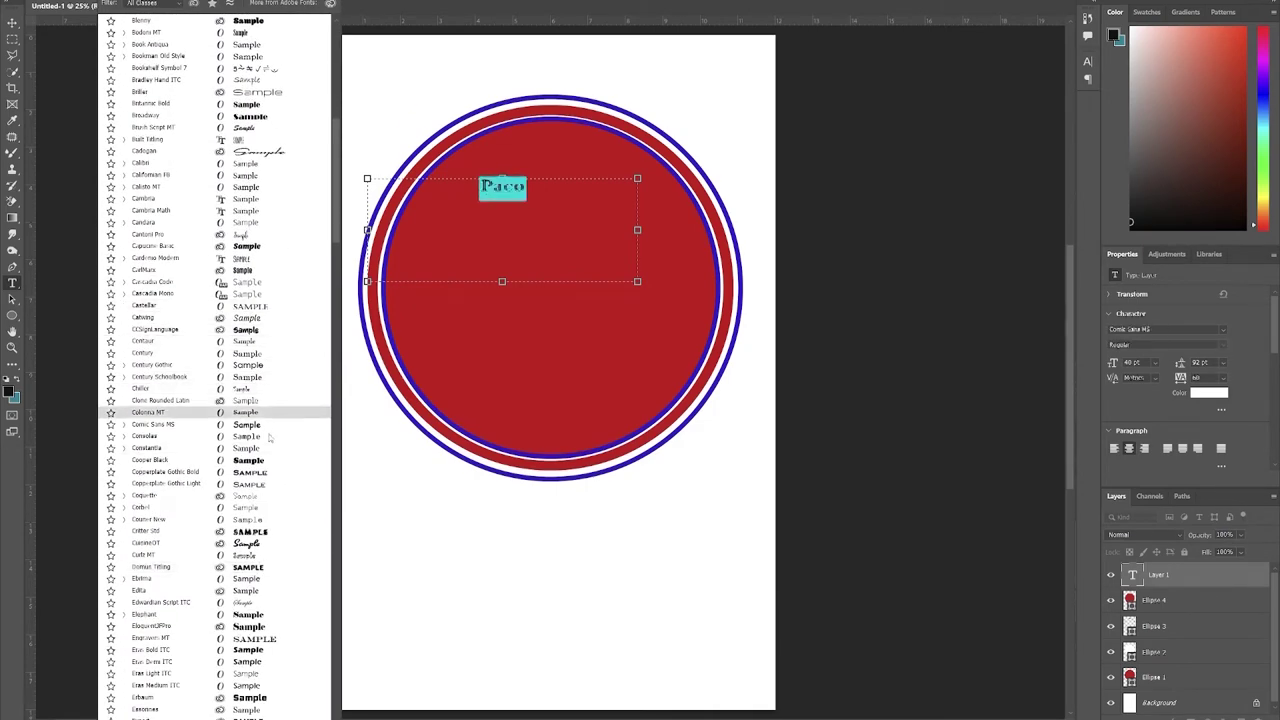
{"action": "scroll", "coordinate": [270, 545], "scroll_direction": "down", "scroll_amount": 9}
{"action": "scroll", "coordinate": [272, 550], "scroll_direction": "down", "scroll_amount": 2}
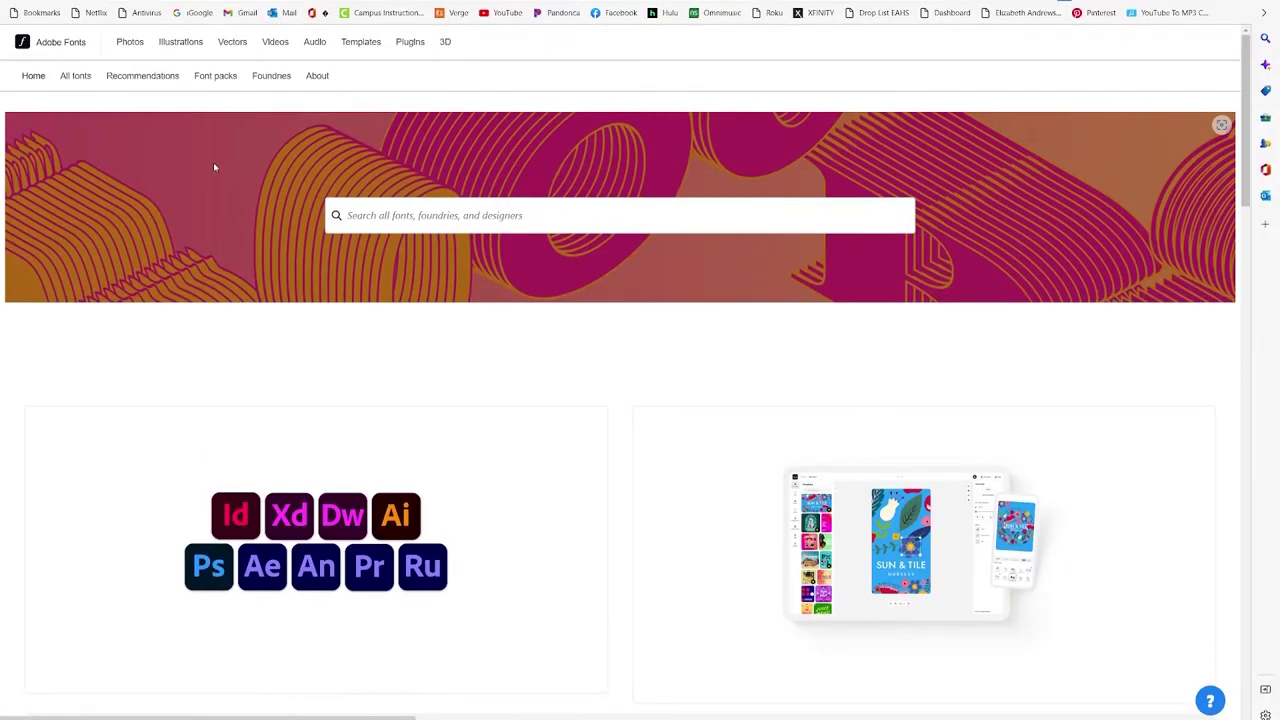
Browse all fonts on the Adobe Fonts website and expand the complete list of tag filters.
{"action": "left_click", "coordinate": [74, 77]}
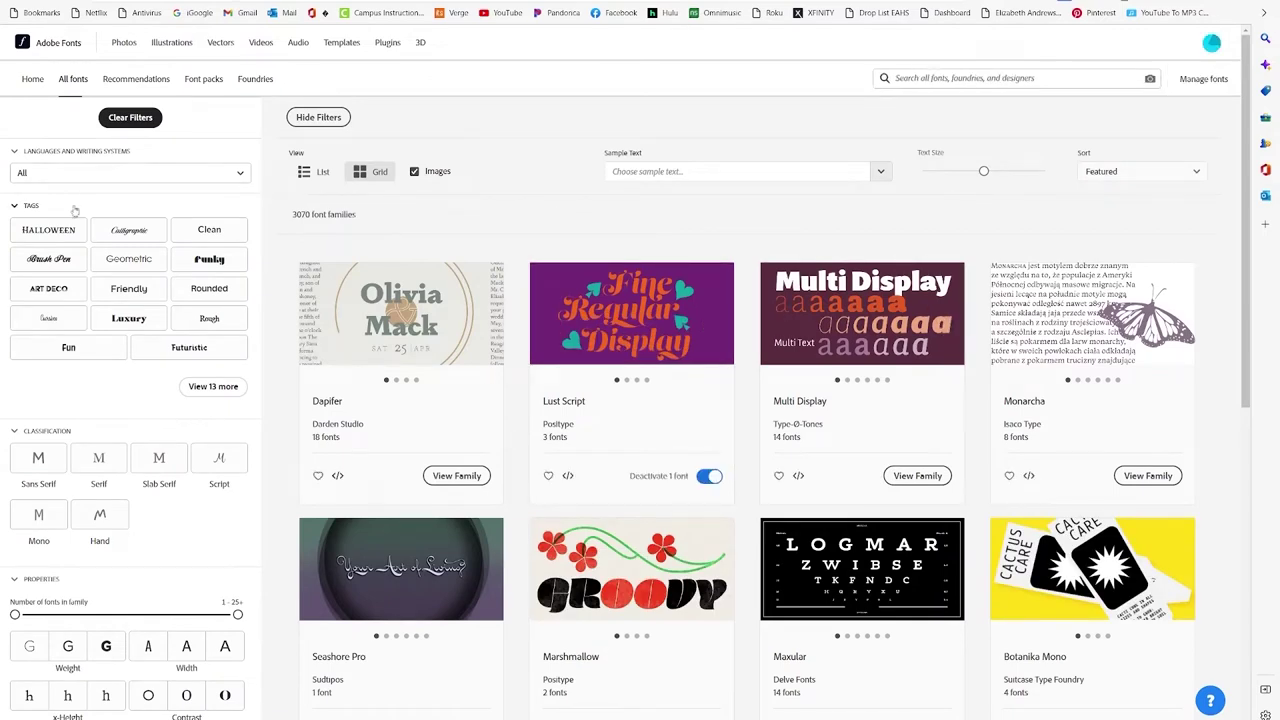
{"action": "left_click", "coordinate": [208, 389]}
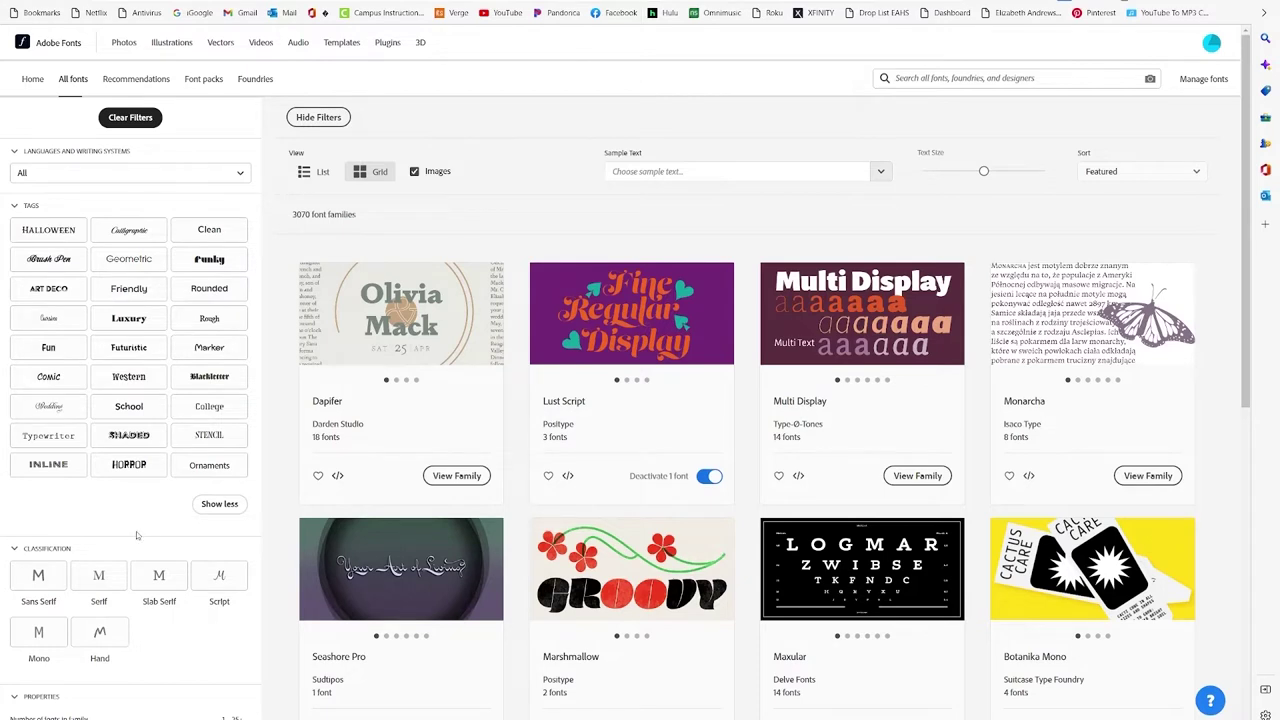
Filter the font library by the Funky tag and look through all five pages of font families.
{"action": "left_click", "coordinate": [209, 259]}
{"action": "left_click", "coordinate": [504, 405]}
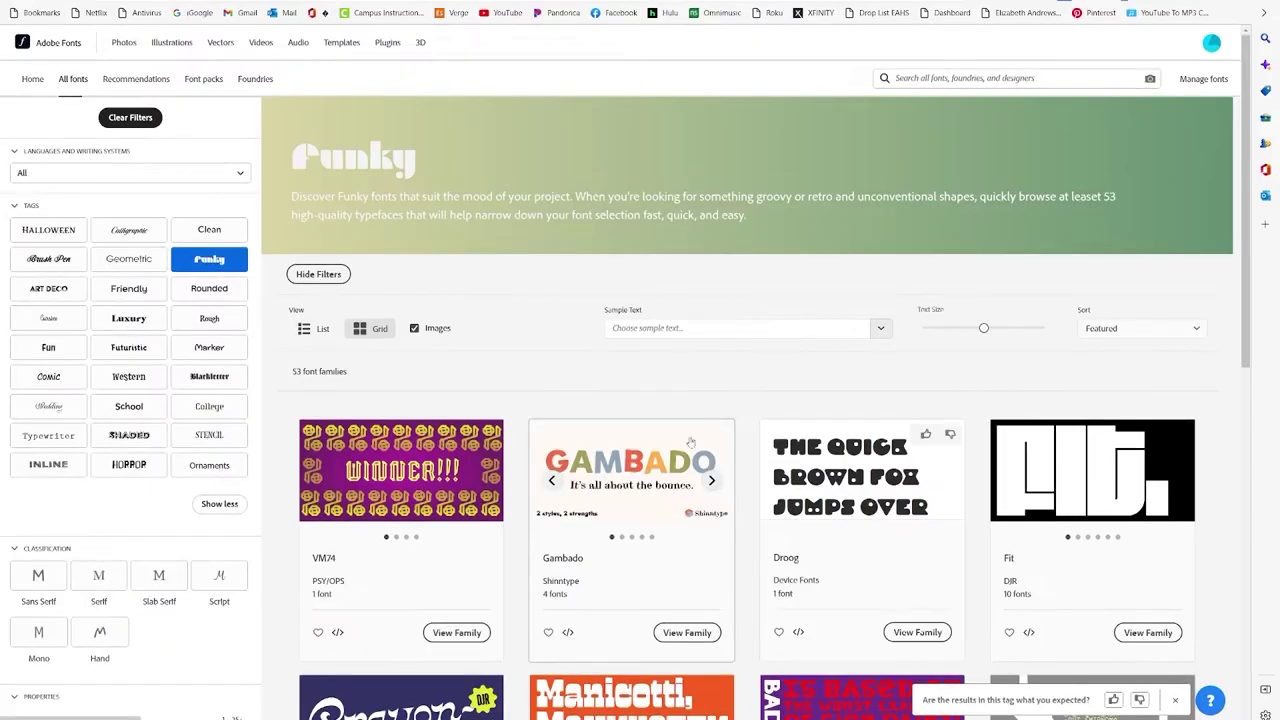
{"action": "scroll", "coordinate": [565, 447], "scroll_direction": "down", "scroll_amount": 5}
{"action": "scroll", "coordinate": [565, 447], "scroll_direction": "down", "scroll_amount": 3}
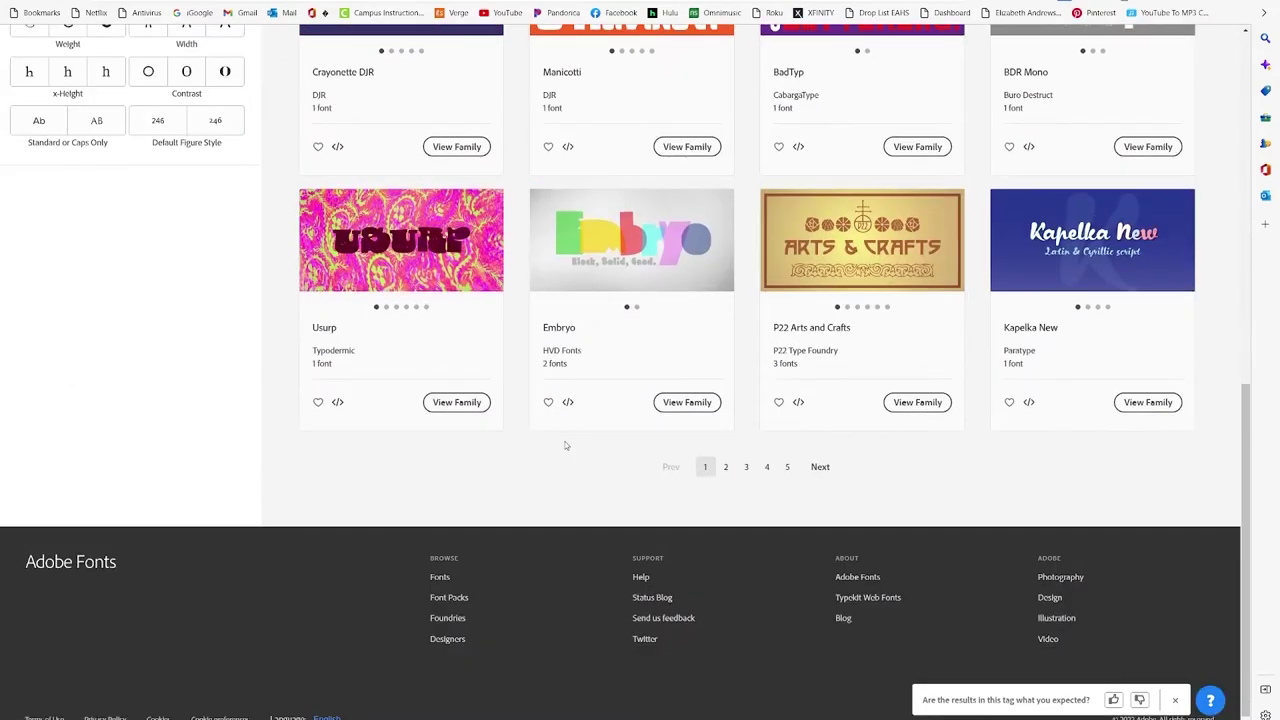
{"action": "left_click", "coordinate": [727, 468]}
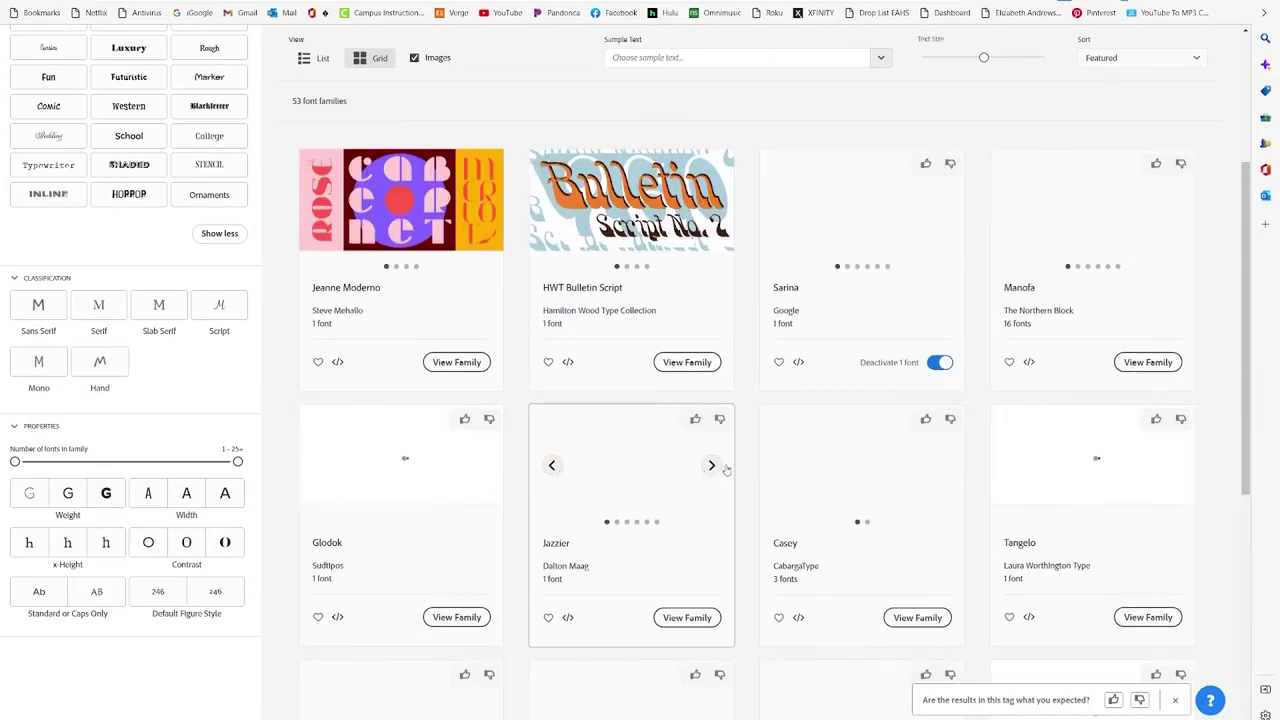
{"action": "scroll", "coordinate": [718, 481], "scroll_direction": "down", "scroll_amount": 2}
{"action": "scroll", "coordinate": [718, 481], "scroll_direction": "down", "scroll_amount": 3}
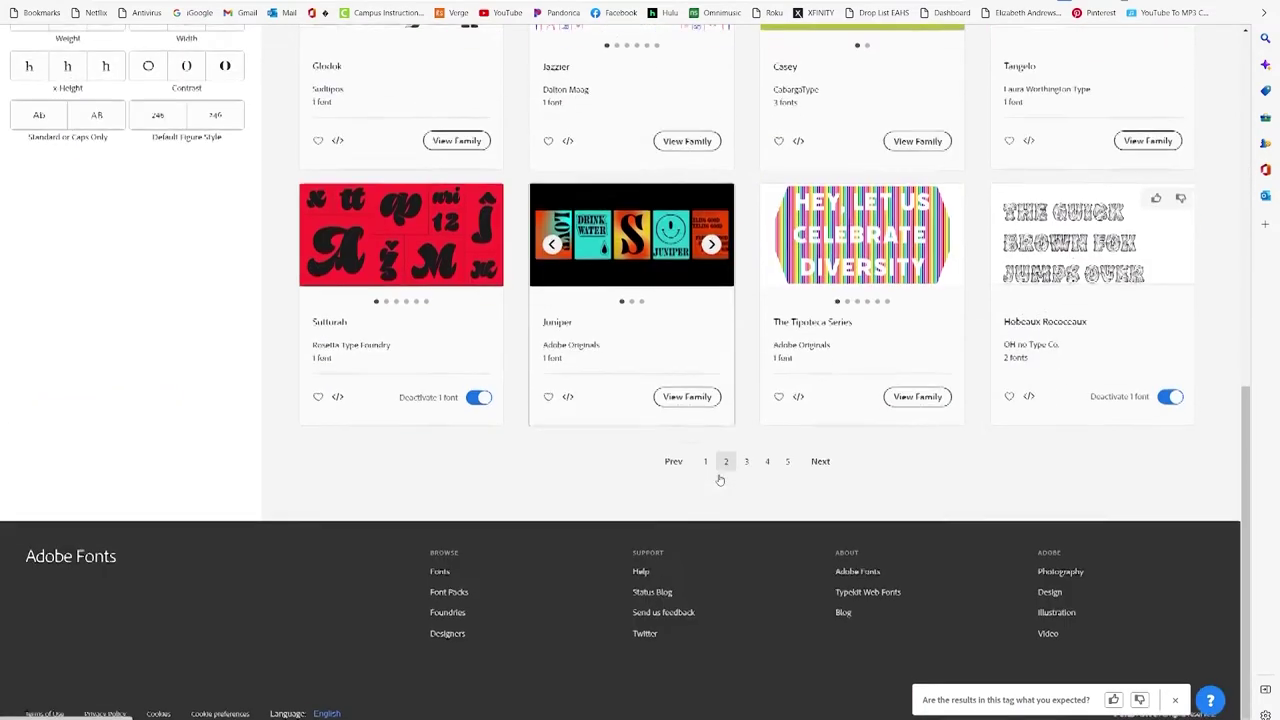
{"action": "left_click", "coordinate": [745, 462]}
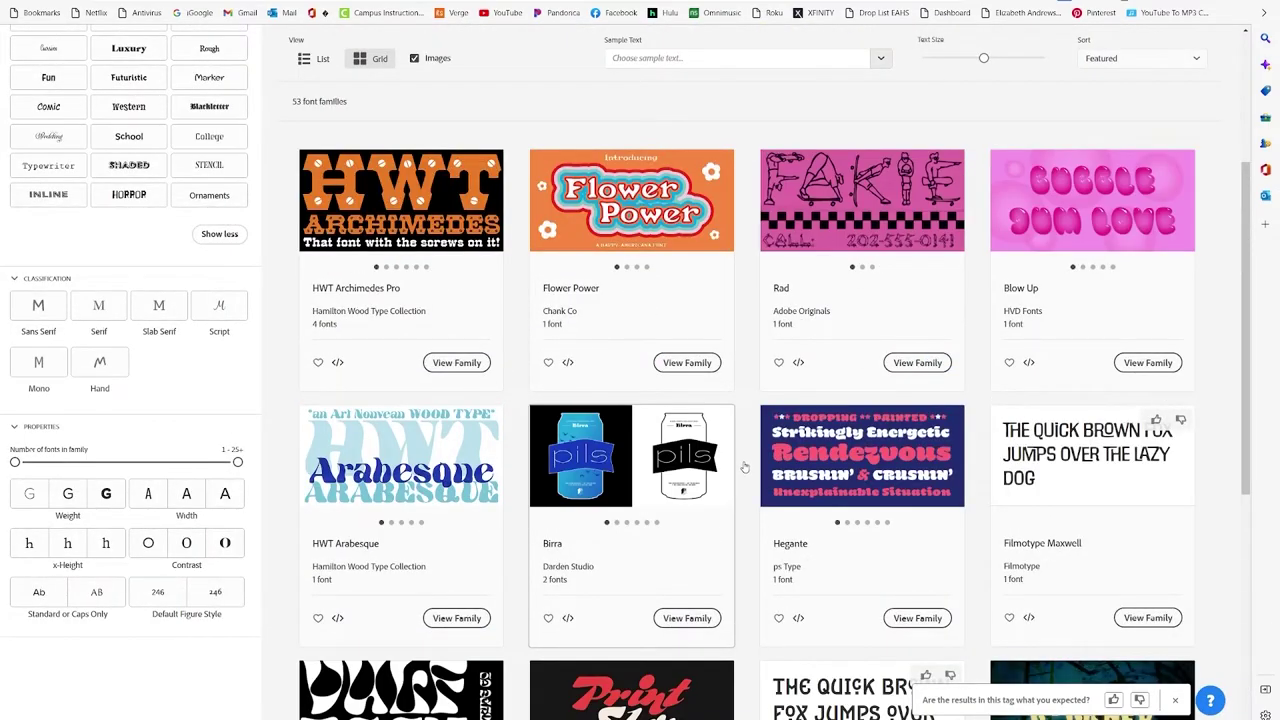
{"action": "scroll", "coordinate": [745, 466], "scroll_direction": "down", "scroll_amount": 4}
{"action": "left_click", "coordinate": [763, 517]}
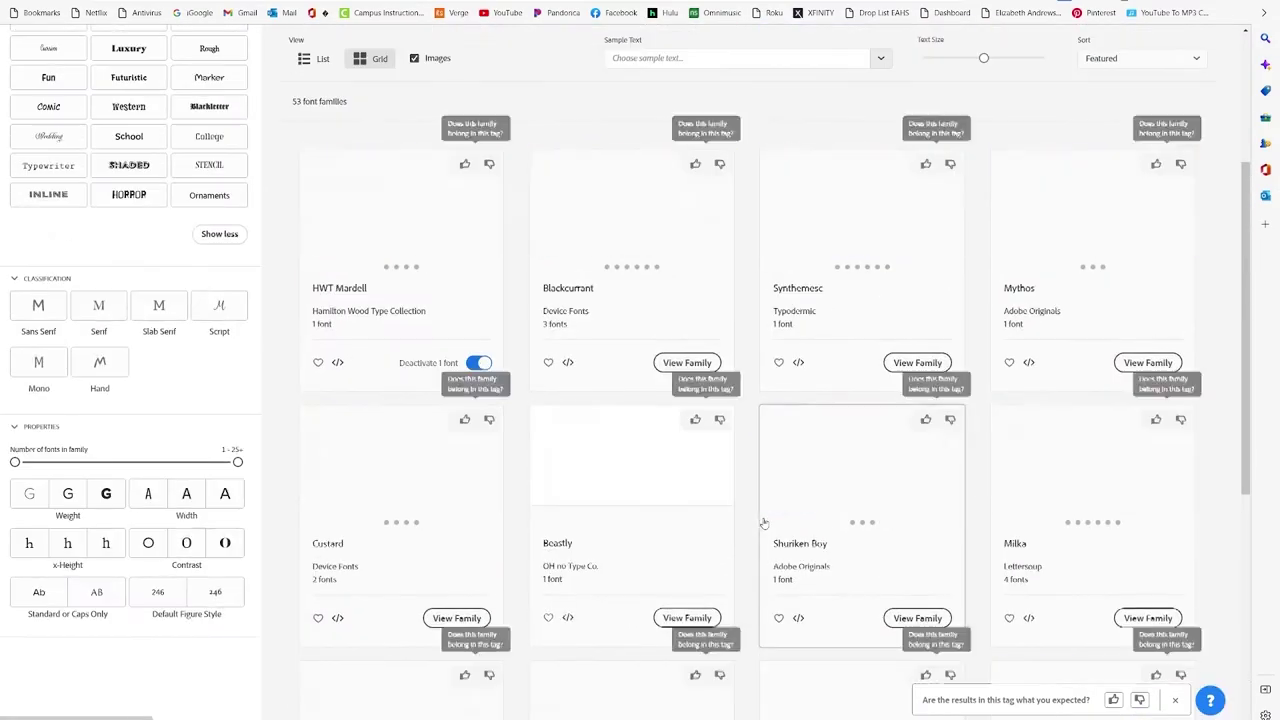
{"action": "scroll", "coordinate": [763, 523], "scroll_direction": "down", "scroll_amount": 3}
{"action": "left_click", "coordinate": [788, 621]}
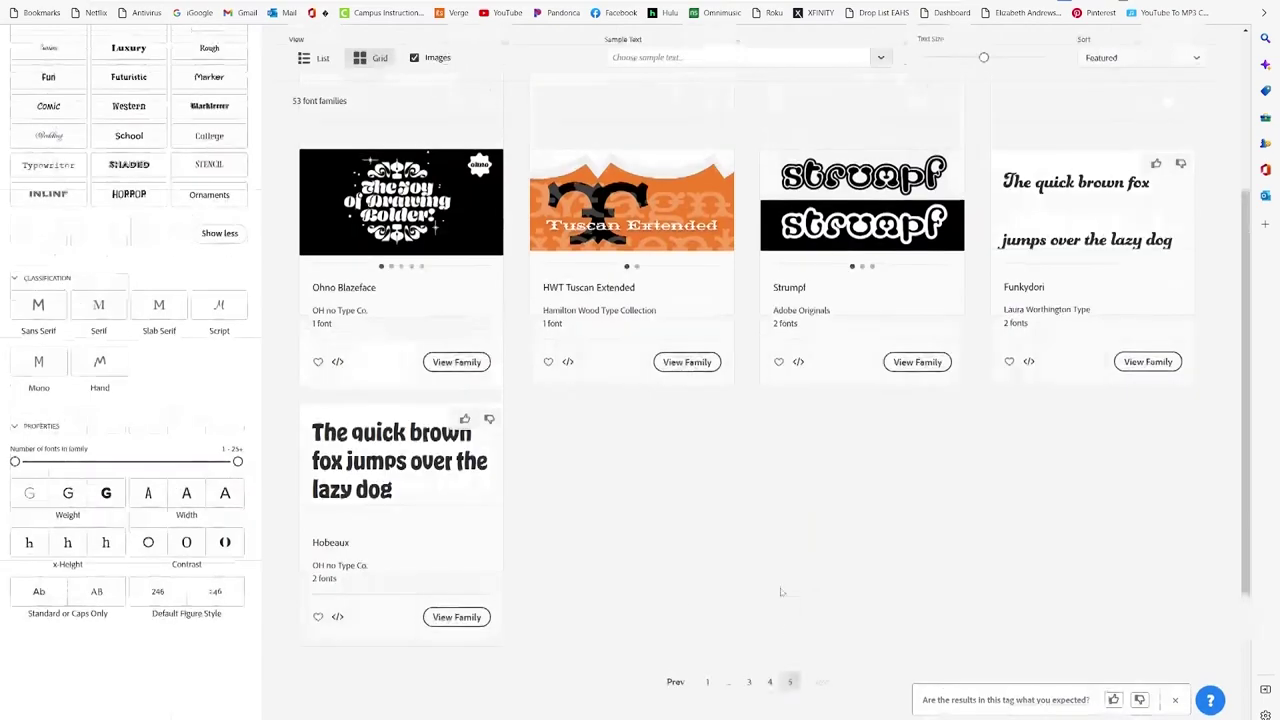
Filter the library by the School tag instead and look through the font families up to page 3.
{"action": "left_click", "coordinate": [128, 136]}
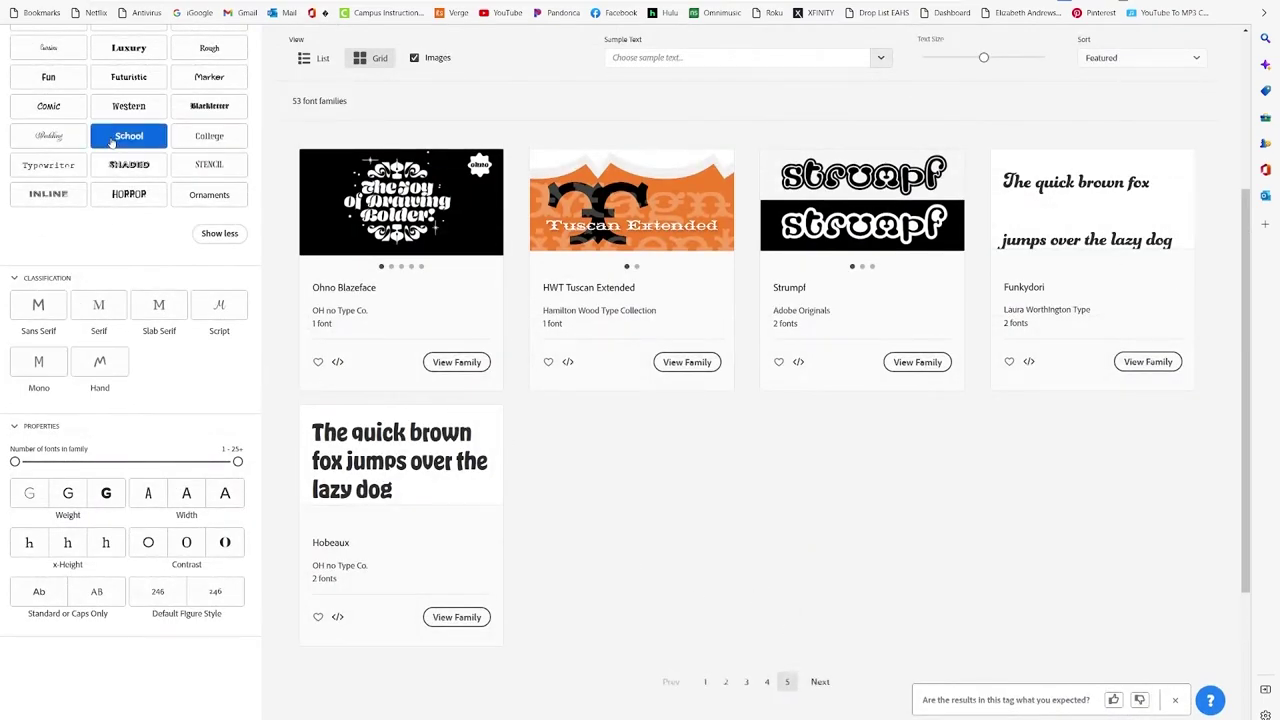
{"action": "scroll", "coordinate": [371, 354], "scroll_direction": "down", "scroll_amount": 5}
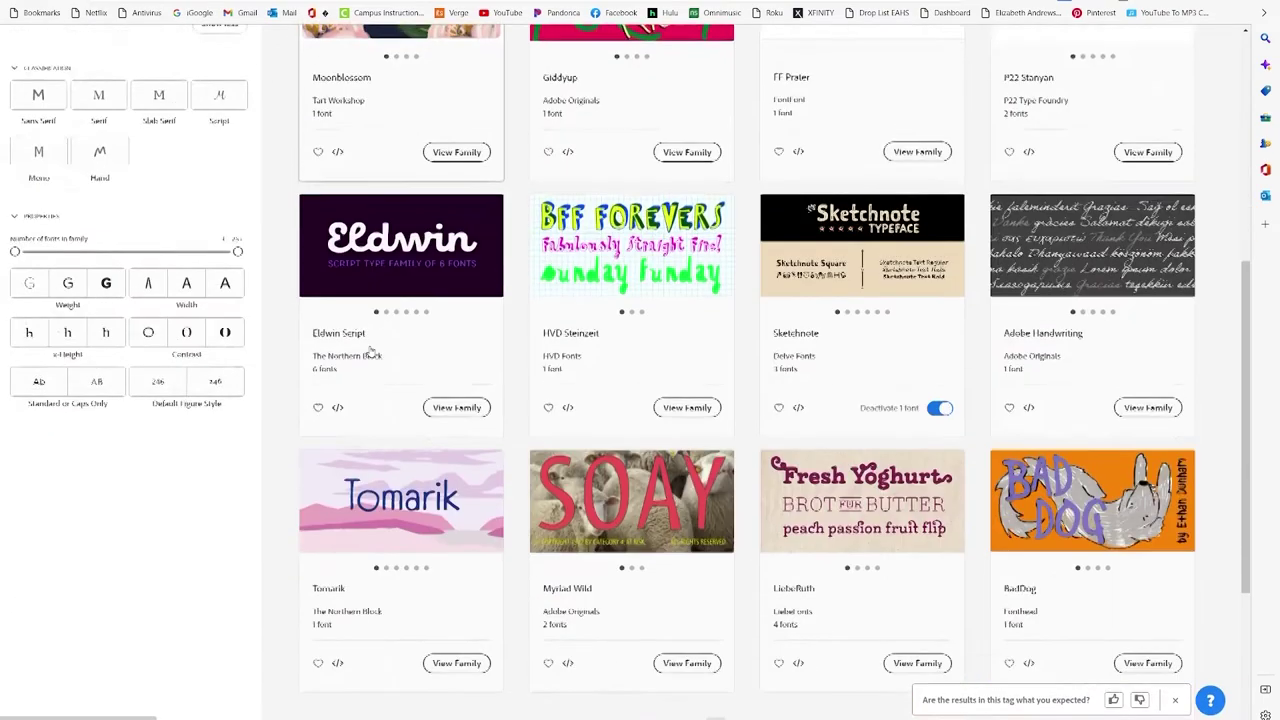
{"action": "scroll", "coordinate": [674, 583], "scroll_direction": "up", "scroll_amount": 1}
{"action": "left_click", "coordinate": [736, 620]}
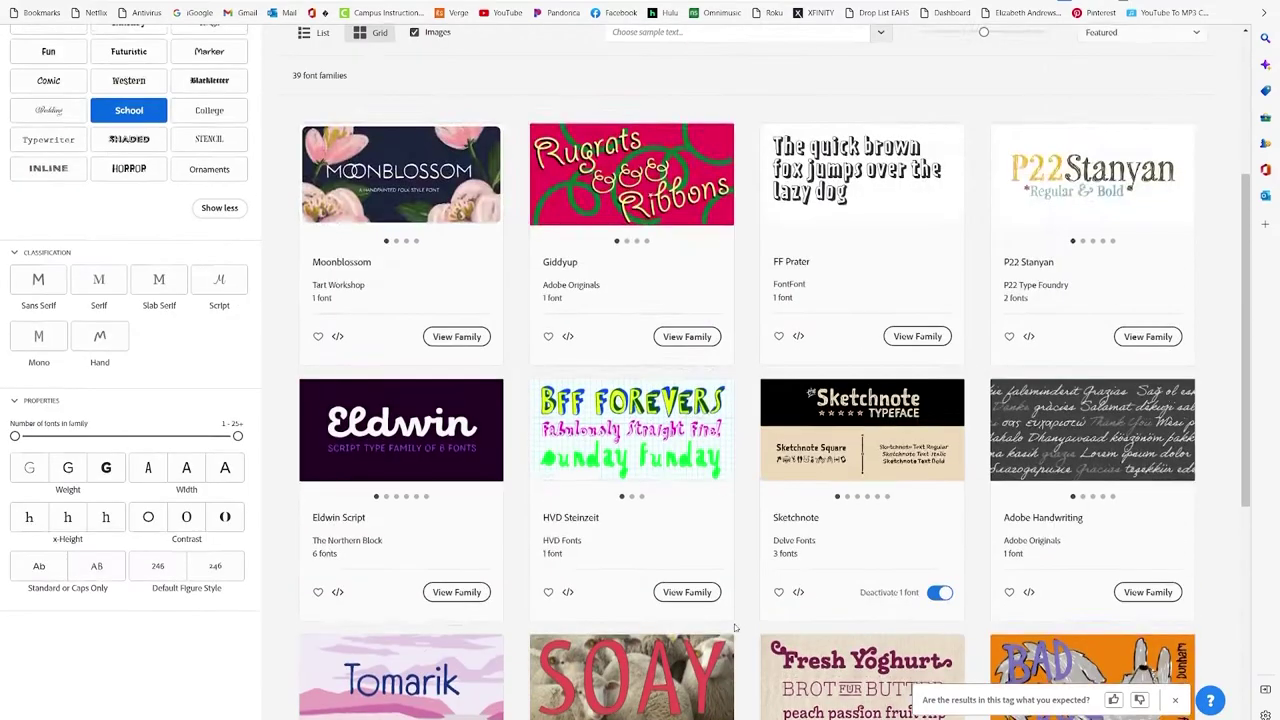
{"action": "scroll", "coordinate": [732, 624], "scroll_direction": "down", "scroll_amount": 4}
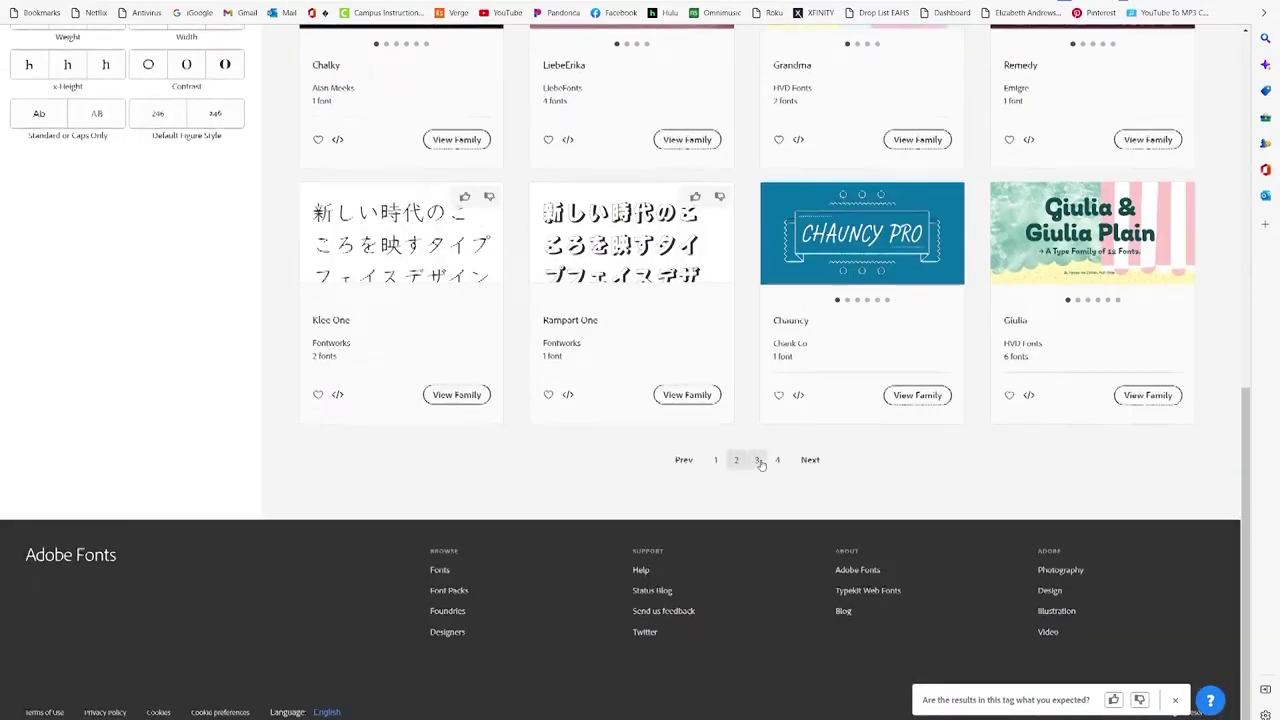
{"action": "left_click", "coordinate": [756, 460]}
{"action": "scroll", "coordinate": [732, 465], "scroll_direction": "down", "scroll_amount": 5}
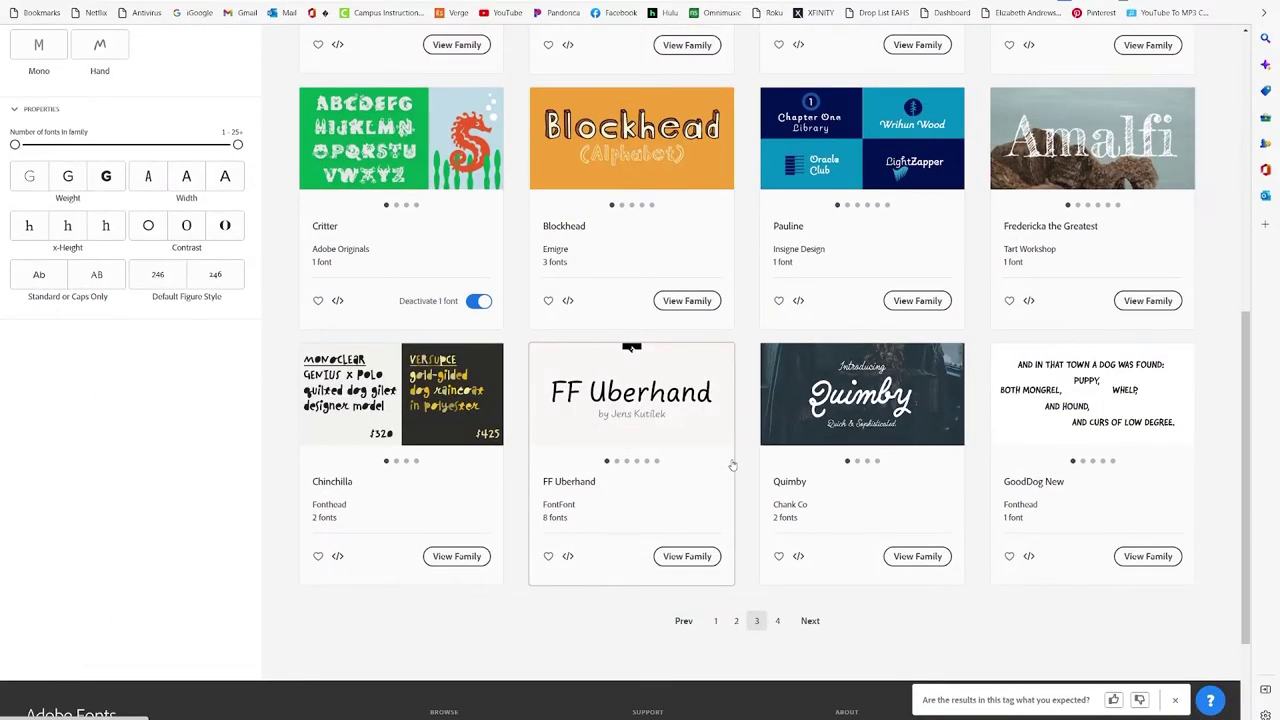
{"action": "mouse_move", "coordinate": [580, 163]}
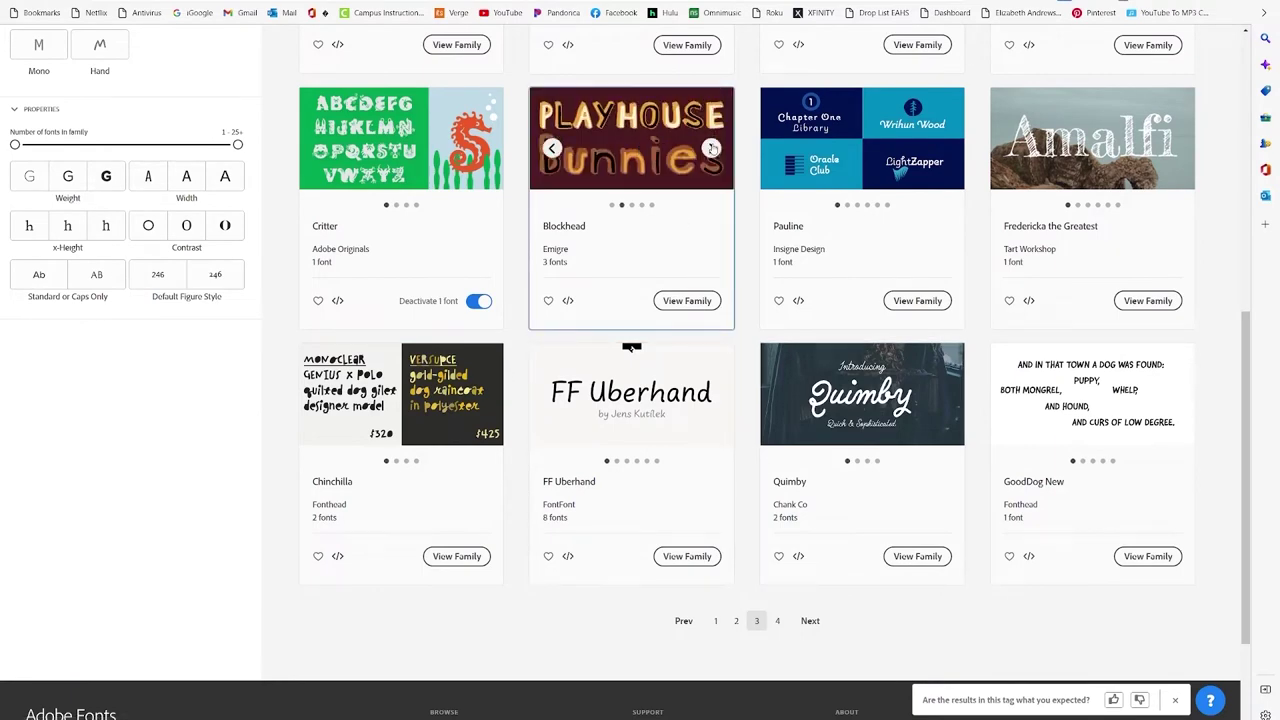
View the Blockhead font family and activate all four of its fonts.
{"action": "left_click", "coordinate": [682, 301]}
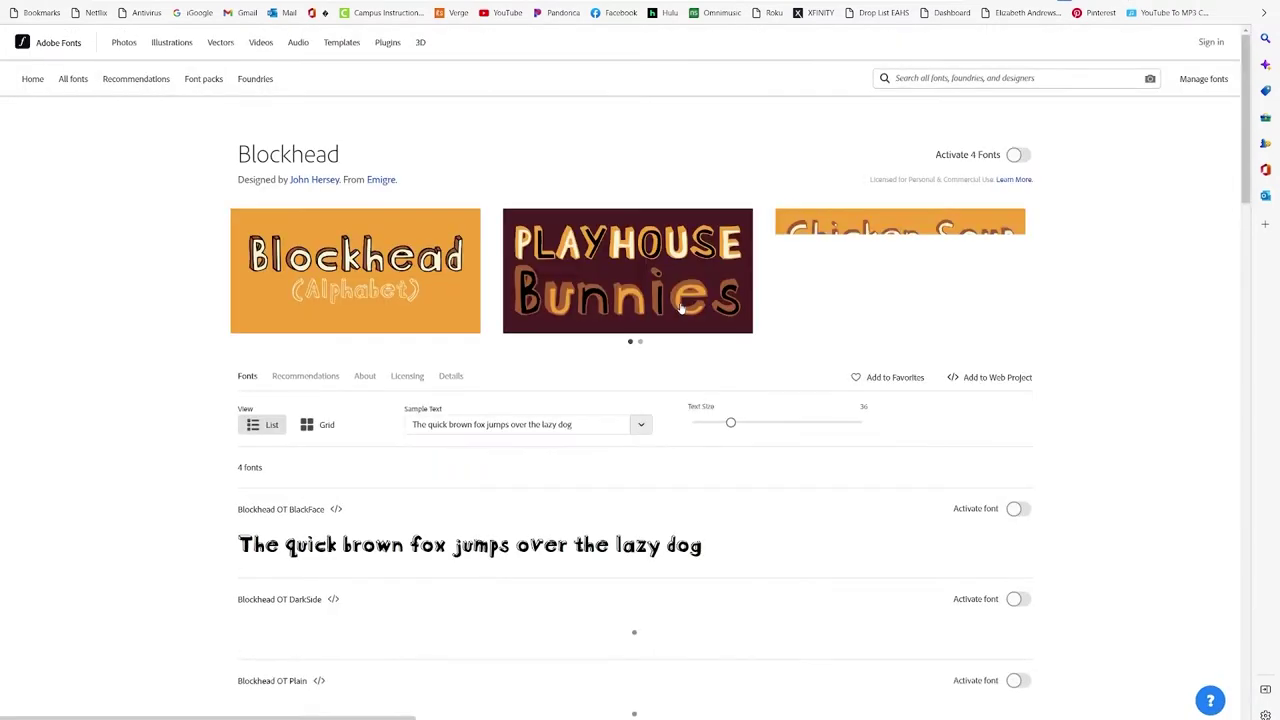
{"action": "left_click", "coordinate": [1015, 154]}
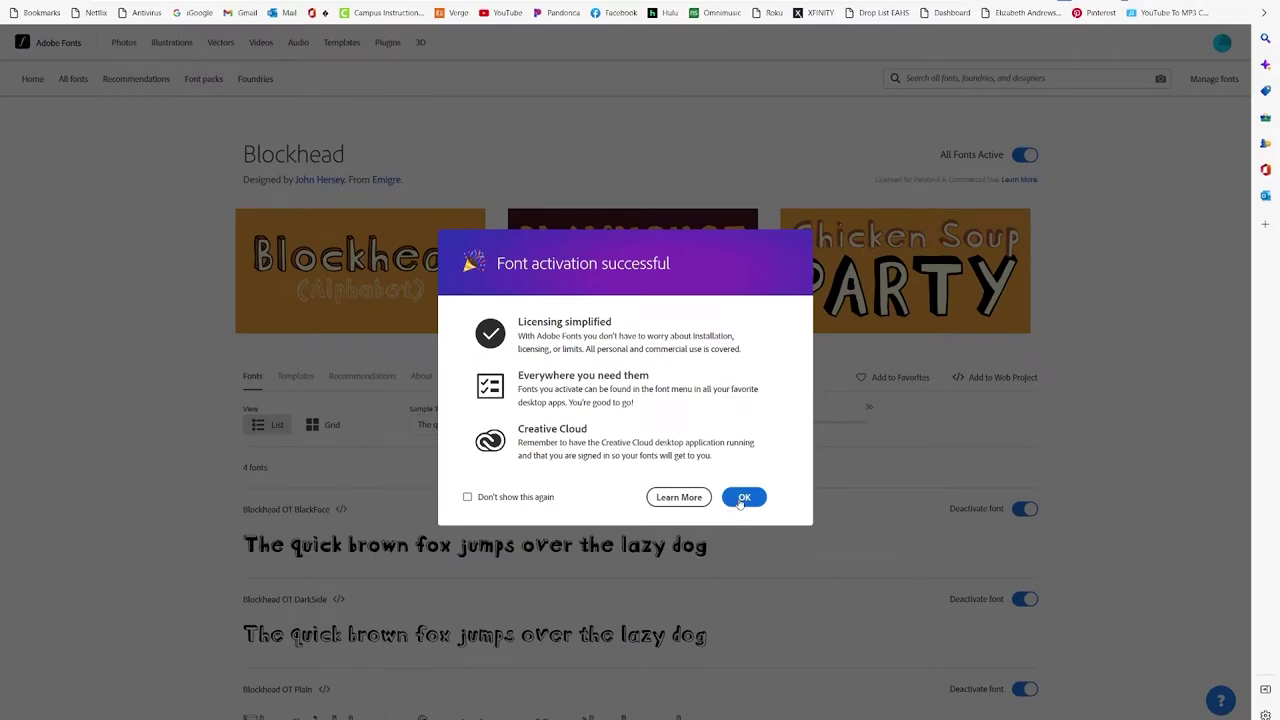
{"action": "left_click", "coordinate": [745, 497]}
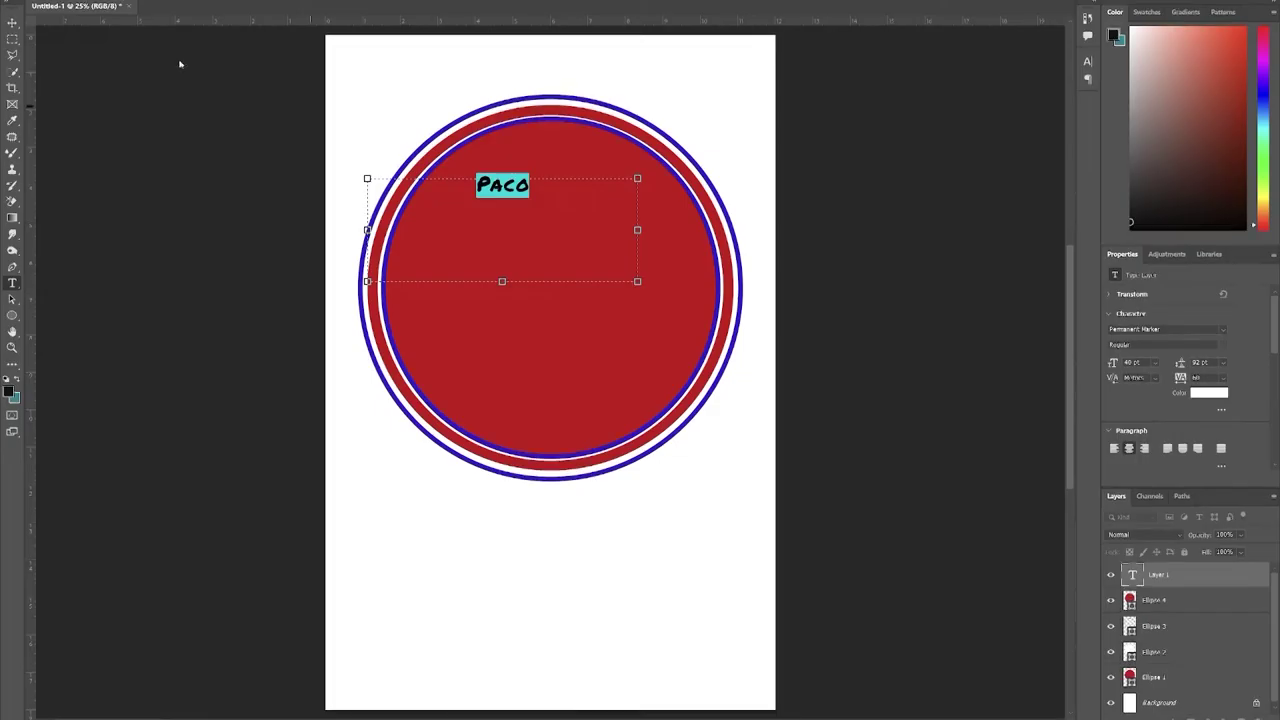
Switch to Photoshop, apply the Blockhead OT font to the "Paco" text and enlarge it to 219 pt.
{"action": "left_click", "coordinate": [180, 5]}
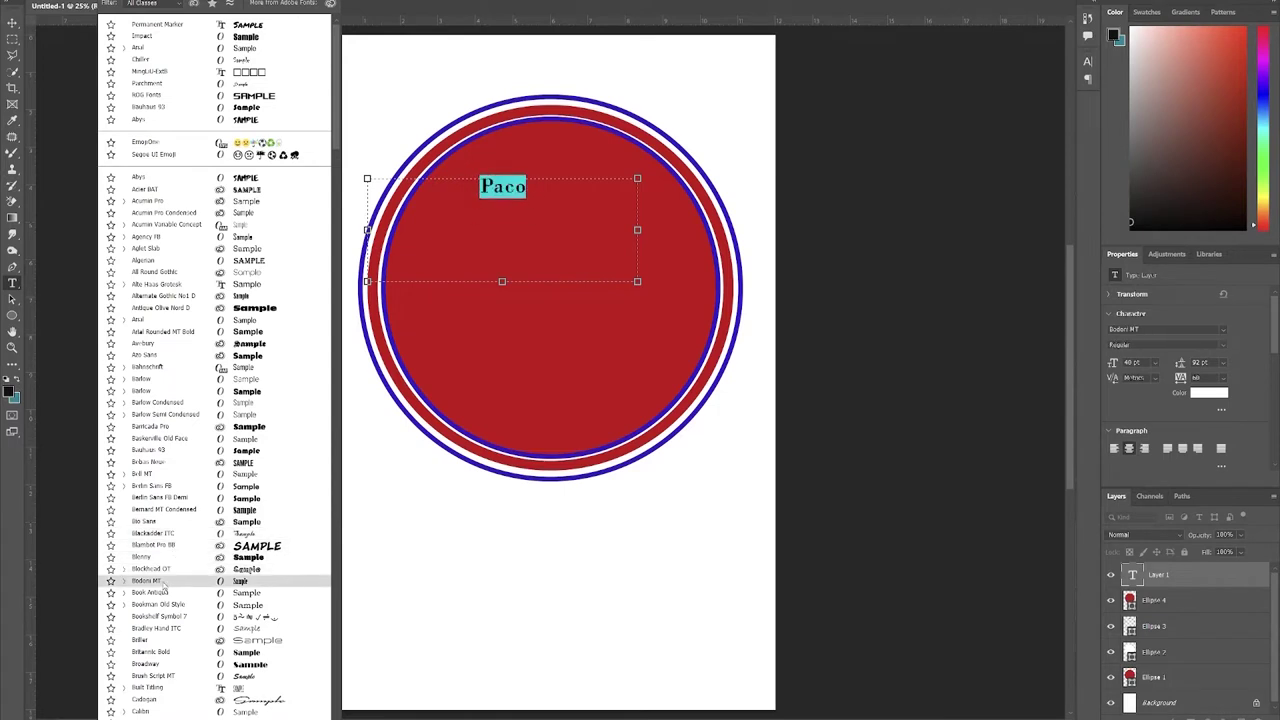
{"action": "left_click", "coordinate": [166, 568]}
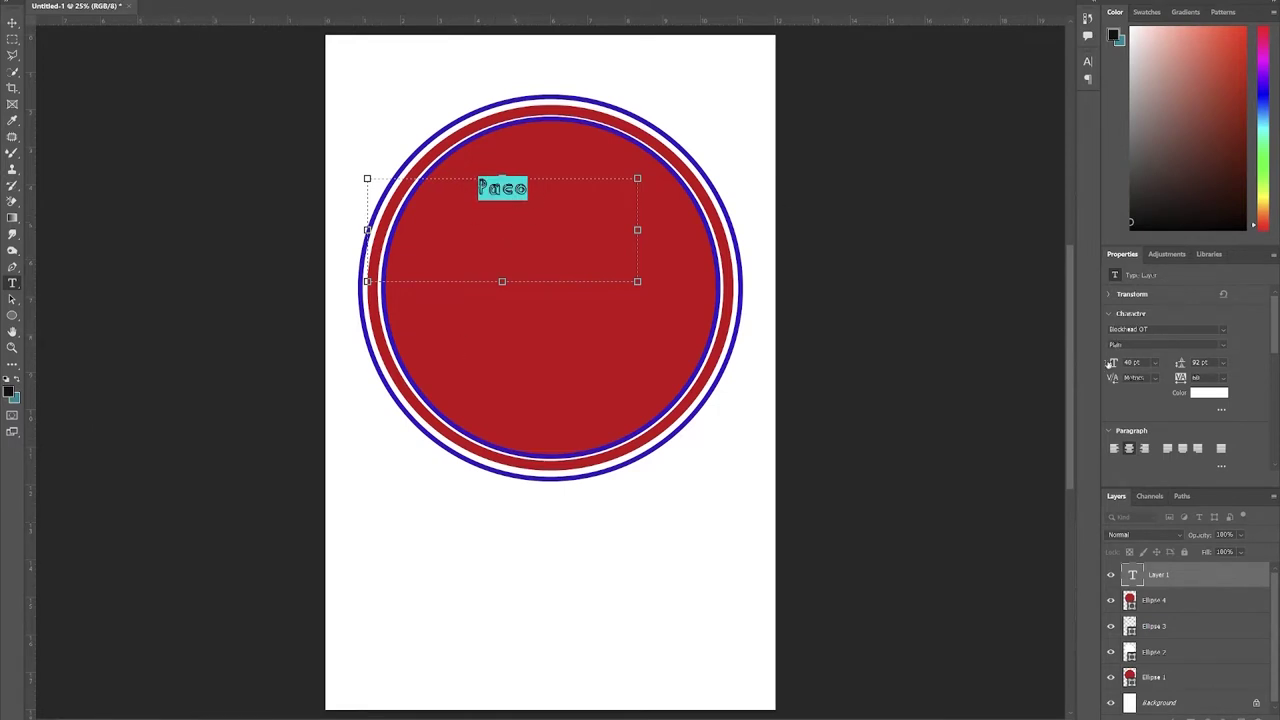
{"action": "left_click_drag", "start_coordinate": [1110, 365], "coordinate": [1219, 362]}
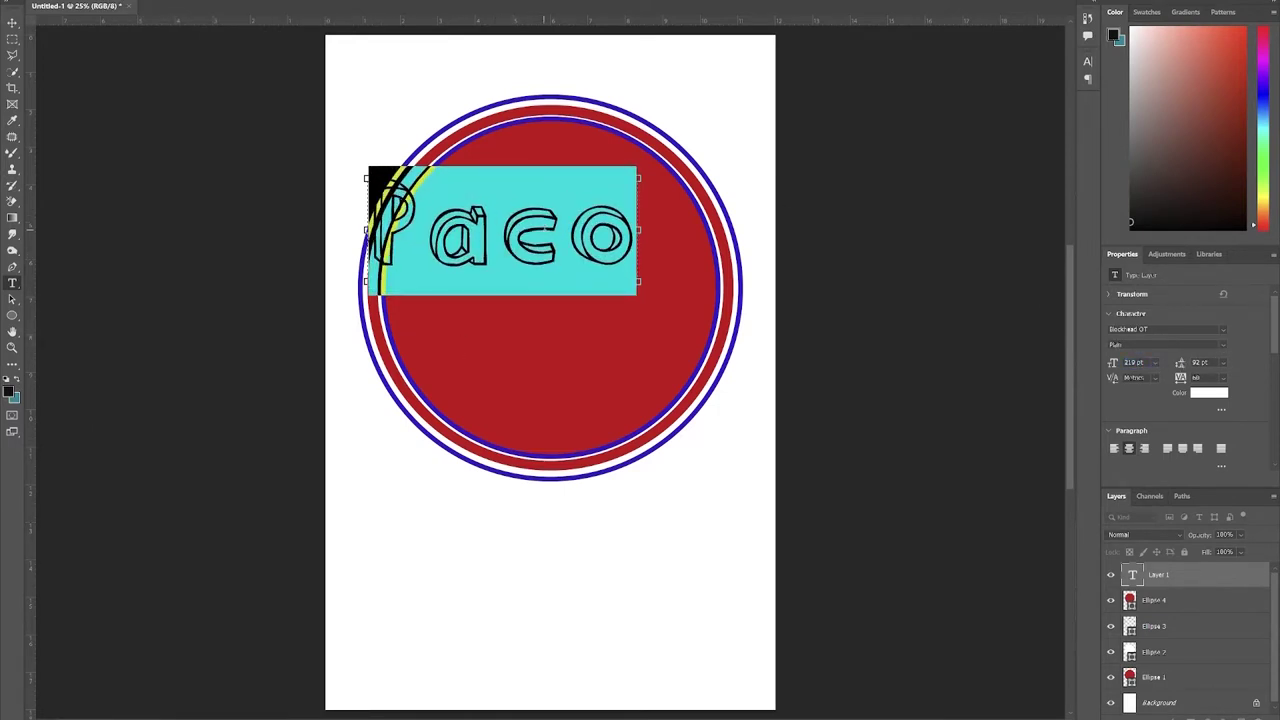
{"action": "type", "text": "v"}
{"action": "key", "text": "ctrl+z"}
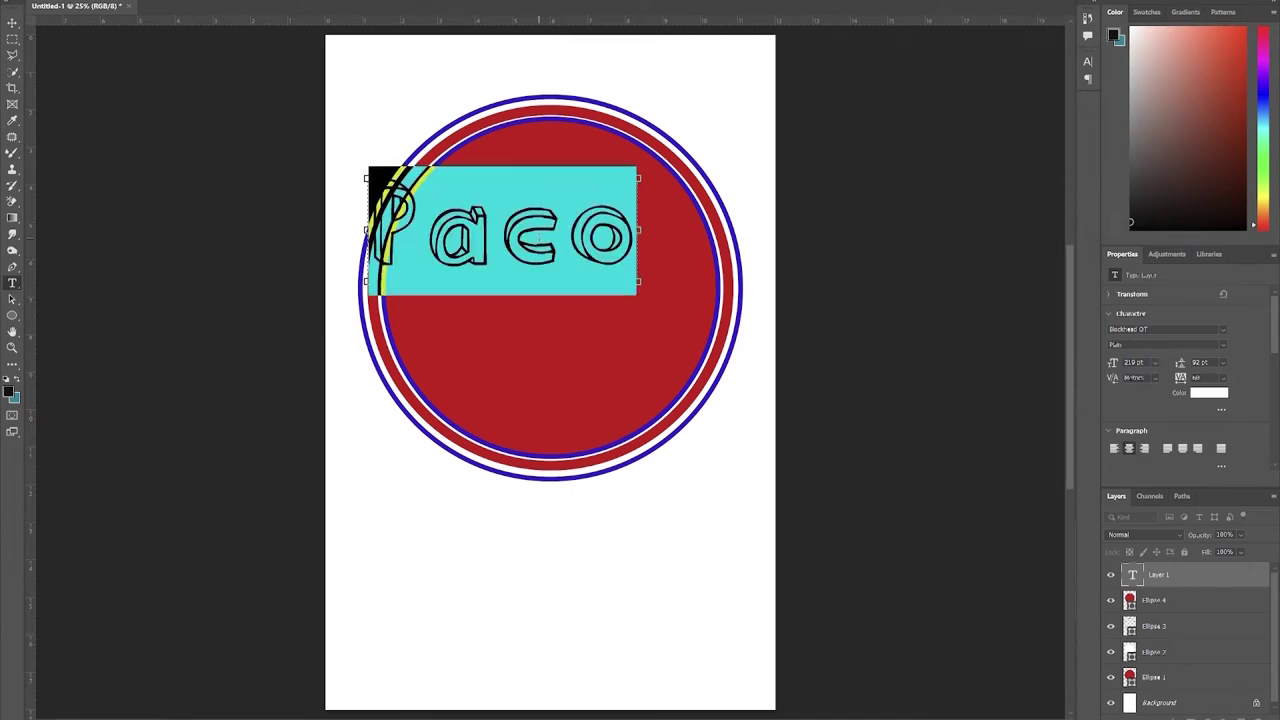
{"action": "key", "text": "BackSpace"}
{"action": "key", "text": "ctrl+z"}
Centre the "Paco" text over the upper part of the circle and warp it with a horizontal Arc at +37% bend.
{"action": "left_click_drag", "start_coordinate": [669, 319], "coordinate": [720, 290]}
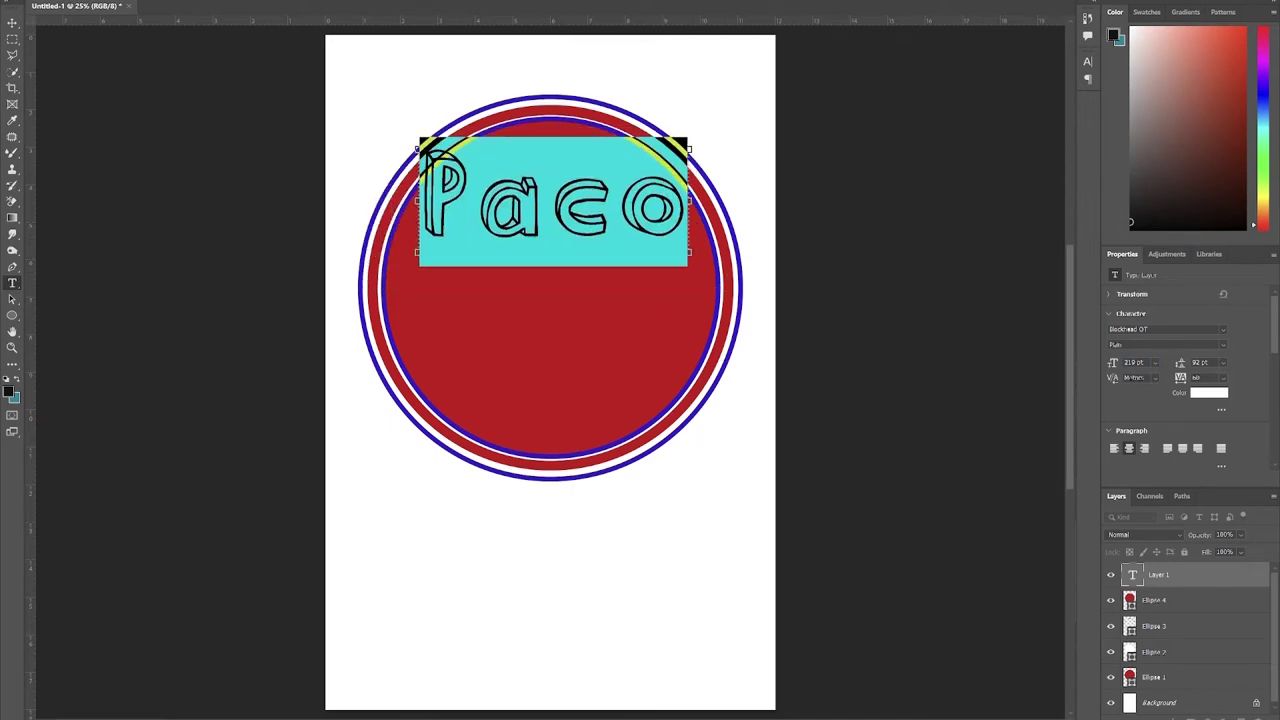
{"action": "left_click", "coordinate": [595, 157]}
{"action": "left_click", "coordinate": [590, 190]}
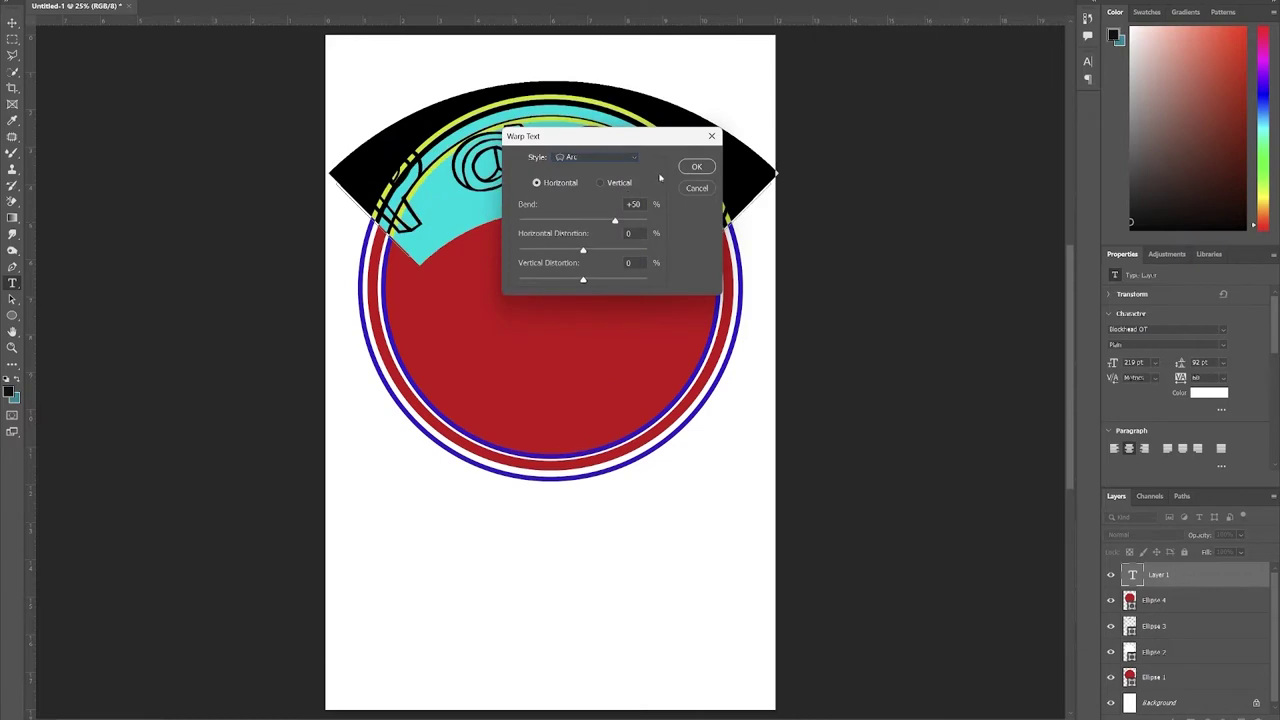
{"action": "left_click_drag", "start_coordinate": [616, 222], "coordinate": [584, 257]}
{"action": "left_click_drag", "start_coordinate": [659, 136], "coordinate": [806, 217]}
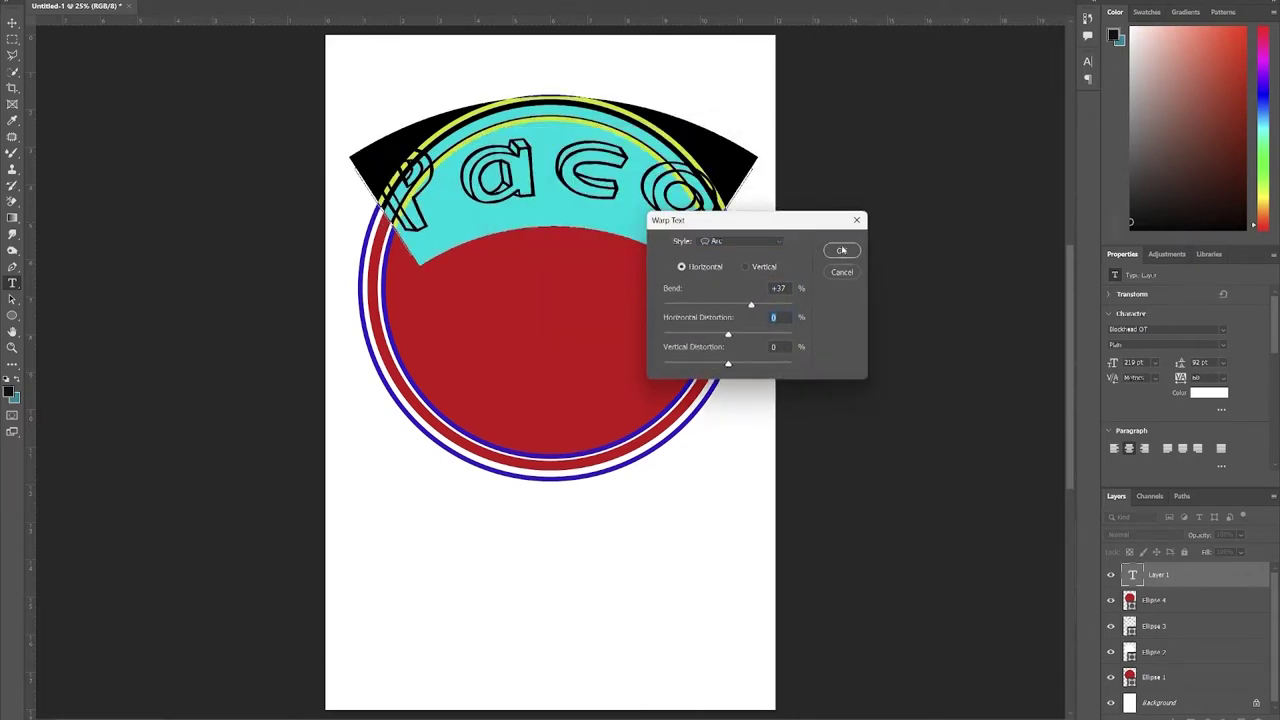
{"action": "left_click", "coordinate": [843, 249]}
Shift the arched "Paco" text down and increase its Arc bend to about +58%.
{"action": "left_click_drag", "start_coordinate": [560, 266], "coordinate": [569, 306]}
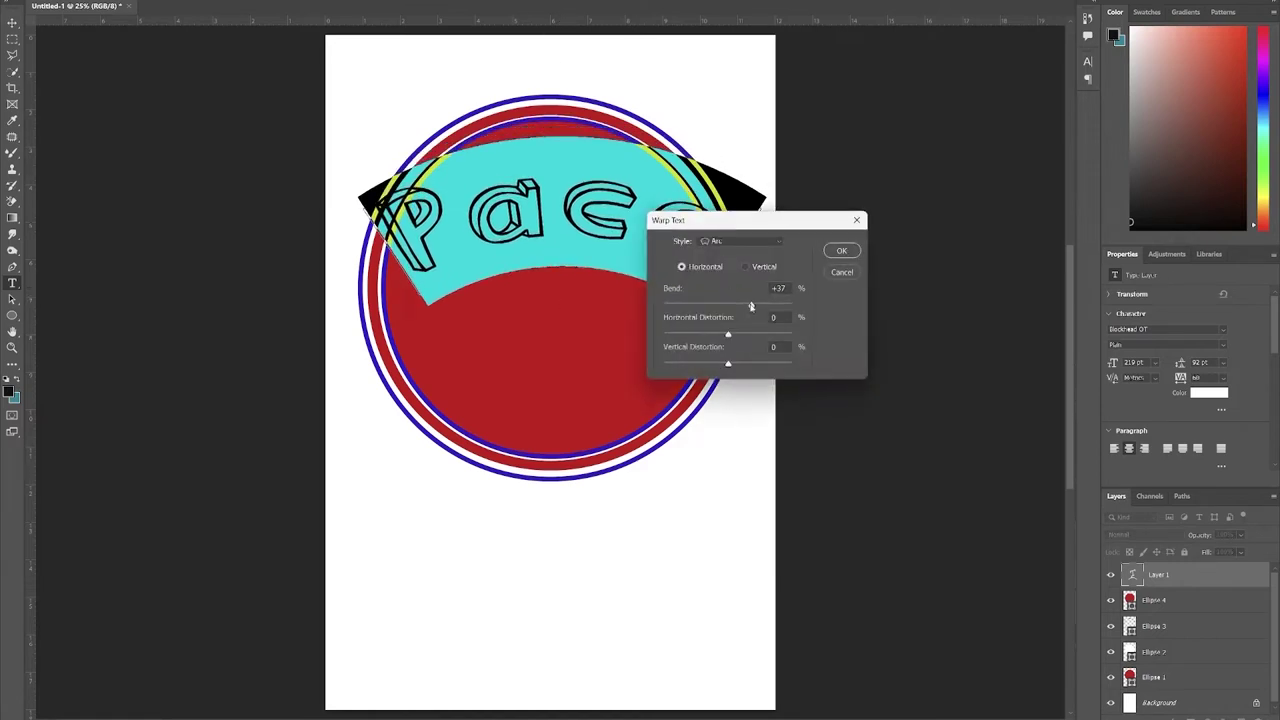
{"action": "left_click_drag", "start_coordinate": [751, 305], "coordinate": [765, 304]}
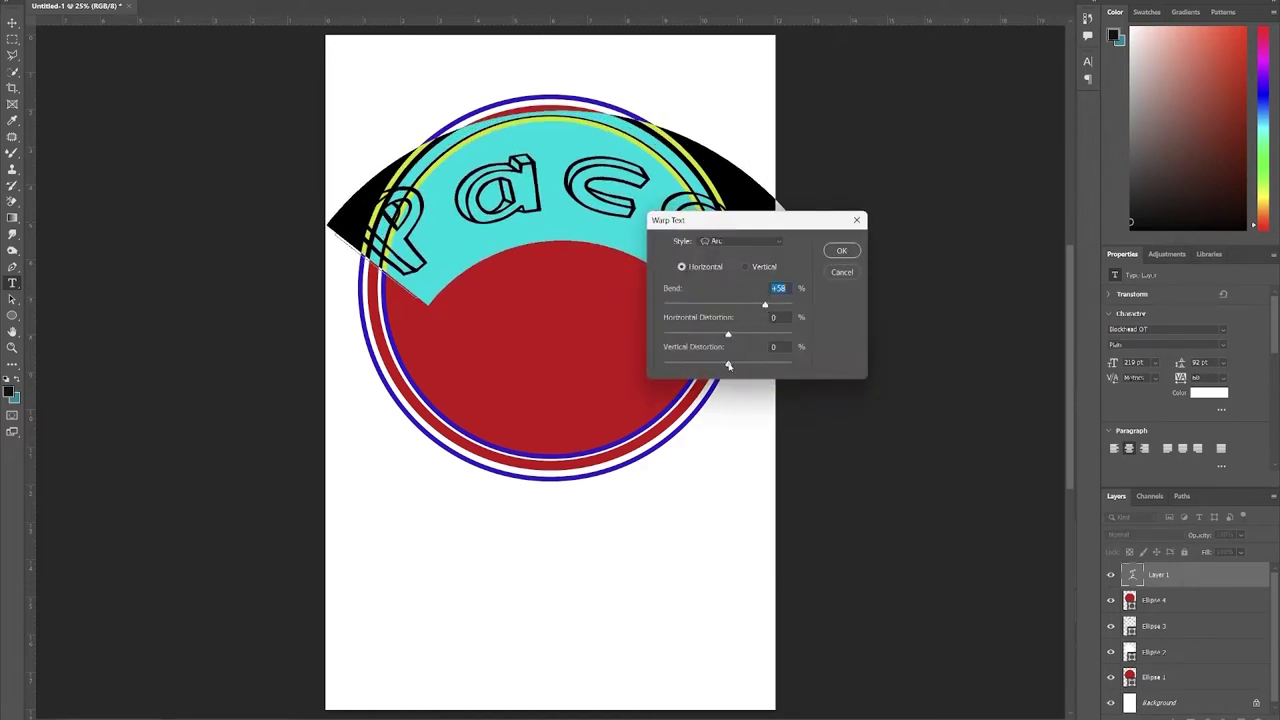
{"action": "key", "text": "Return"}
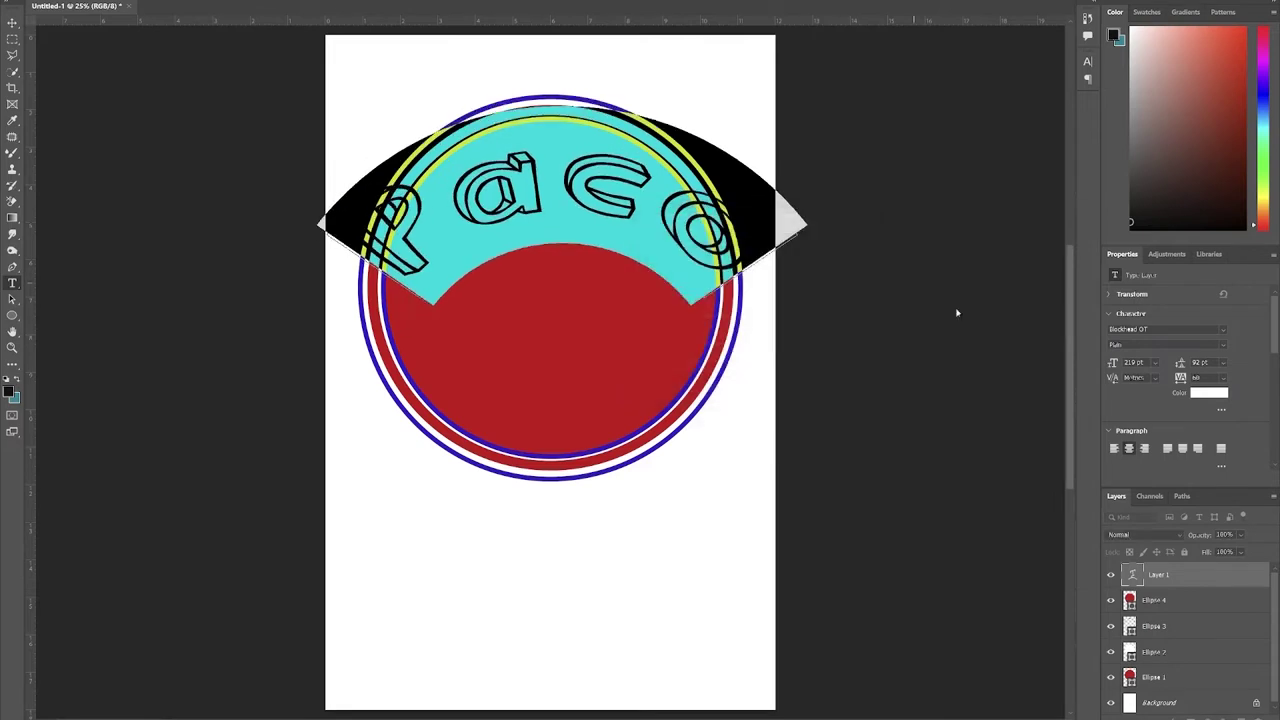
Reduce the "Paco" text size to 129 pt and move it slightly down inside the red circle.
{"action": "left_click_drag", "start_coordinate": [1113, 364], "coordinate": [1057, 357]}
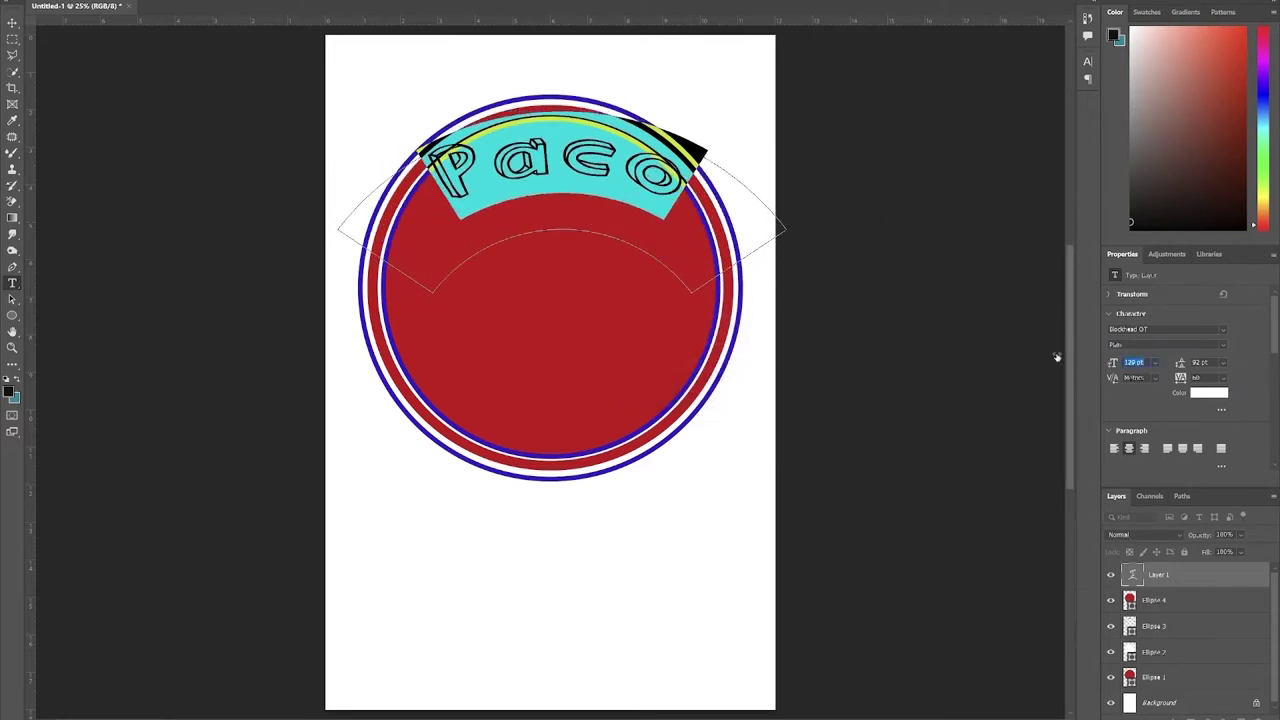
{"action": "left_click_drag", "start_coordinate": [594, 276], "coordinate": [589, 294]}
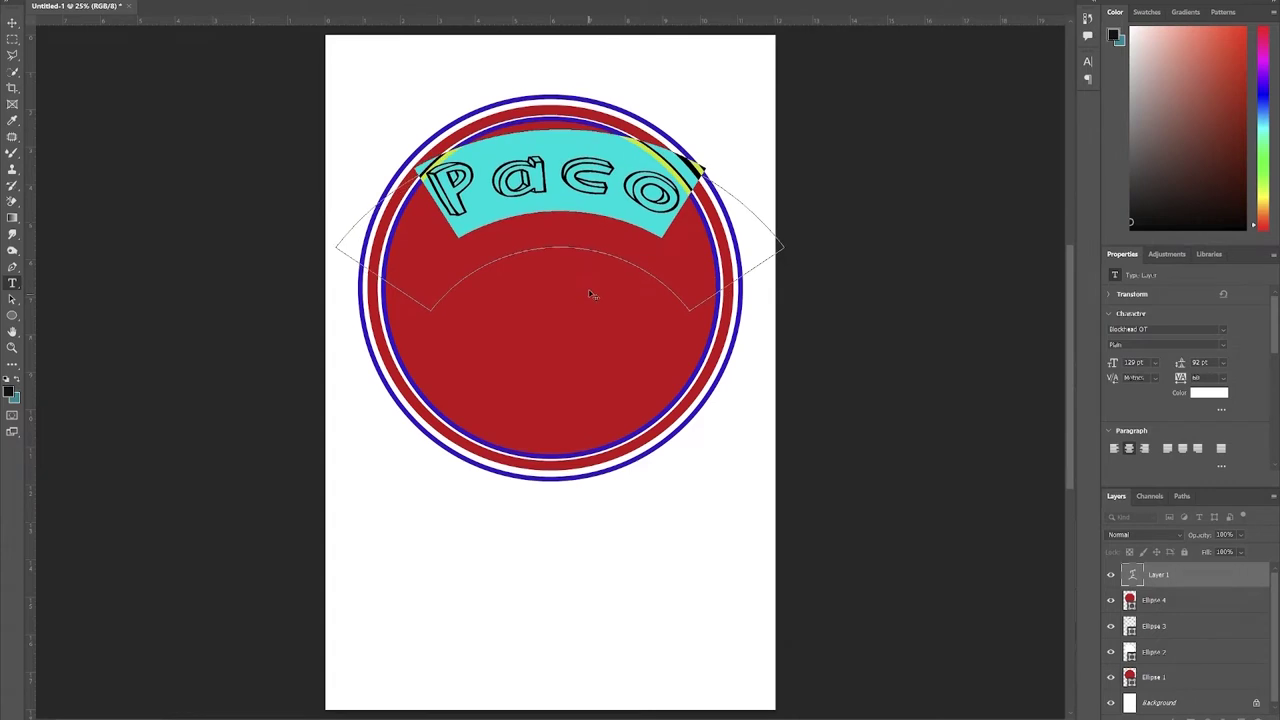
Raise the Arc bend of the "Paco" text to its maximum and move the text down over the circle.
{"action": "left_click", "coordinate": [520, 3]}
{"action": "left_click_drag", "start_coordinate": [766, 305], "coordinate": [794, 306]}
{"action": "left_click", "coordinate": [854, 255]}
{"action": "left_click_drag", "start_coordinate": [609, 255], "coordinate": [612, 337]}
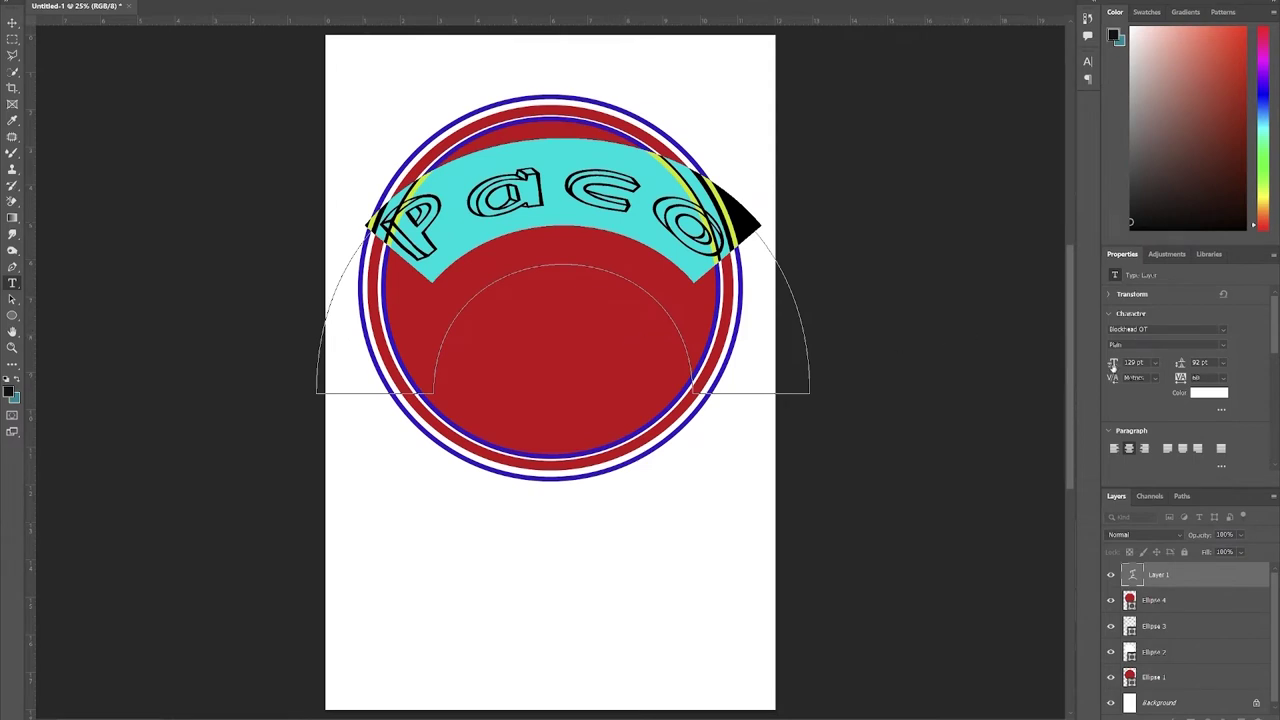
Tighten the tracking of the "Paco" text and reposition it centred in the upper part of the red circle.
{"action": "left_click_drag", "start_coordinate": [1179, 377], "coordinate": [1172, 382]}
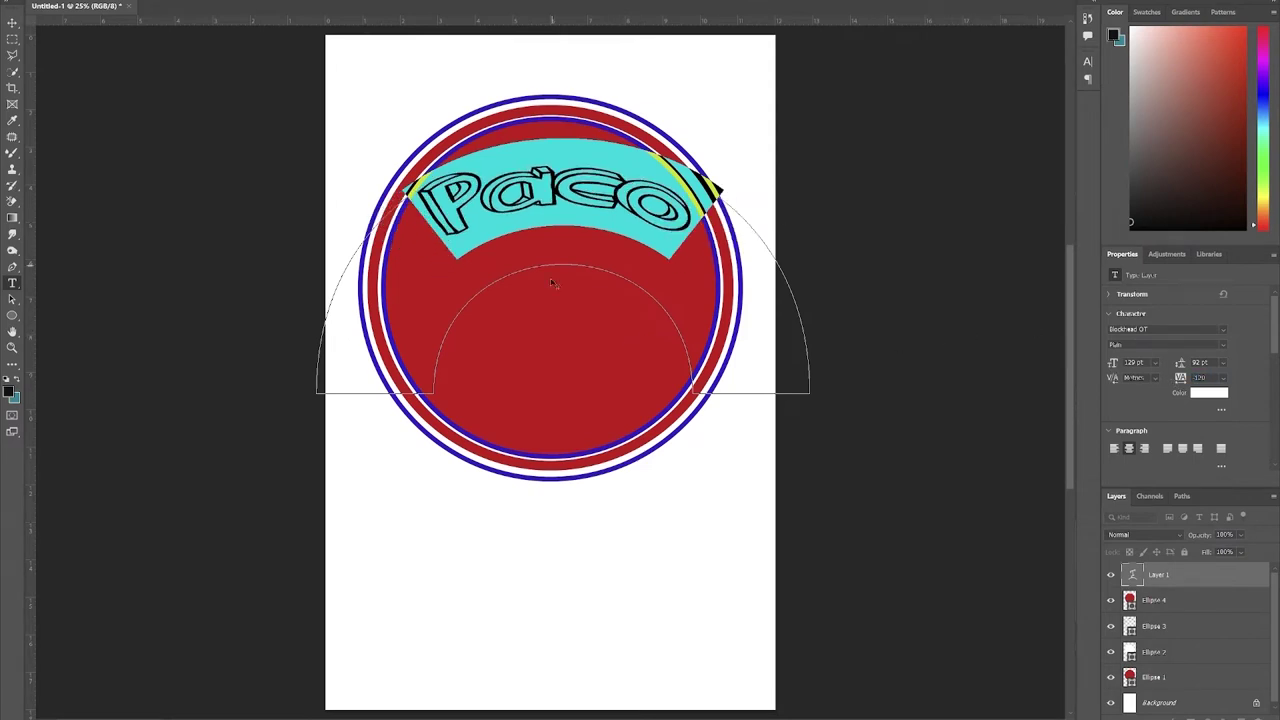
{"action": "left_click_drag", "start_coordinate": [586, 306], "coordinate": [581, 275]}
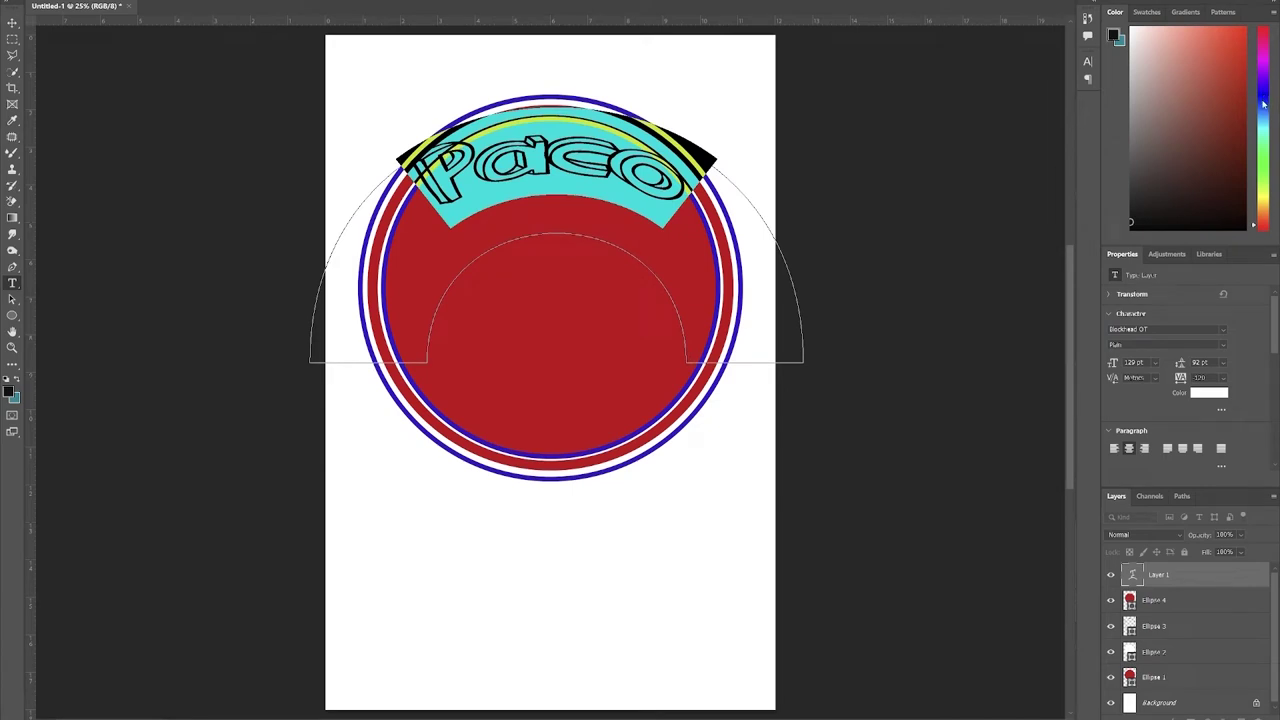
{"action": "key", "text": "x"}
{"action": "left_click", "coordinate": [1189, 607]}
{"action": "key", "text": "v"}
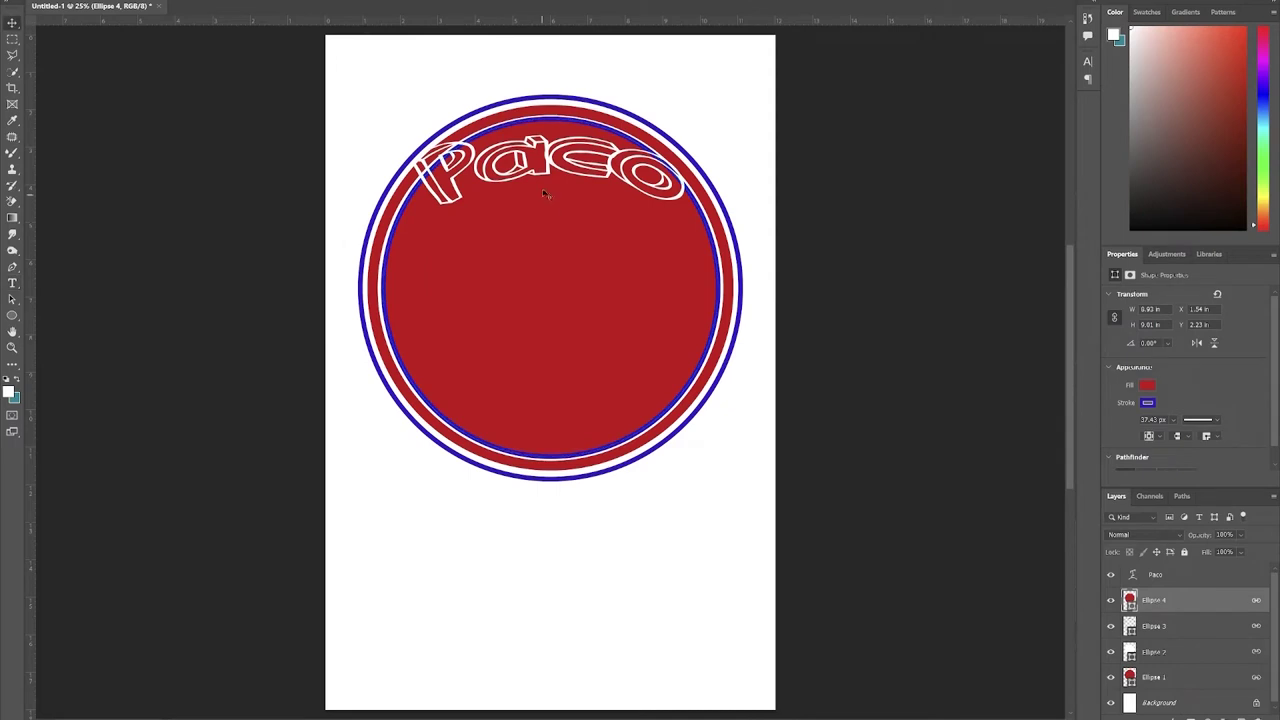
{"action": "left_click_drag", "start_coordinate": [547, 166], "coordinate": [553, 187]}
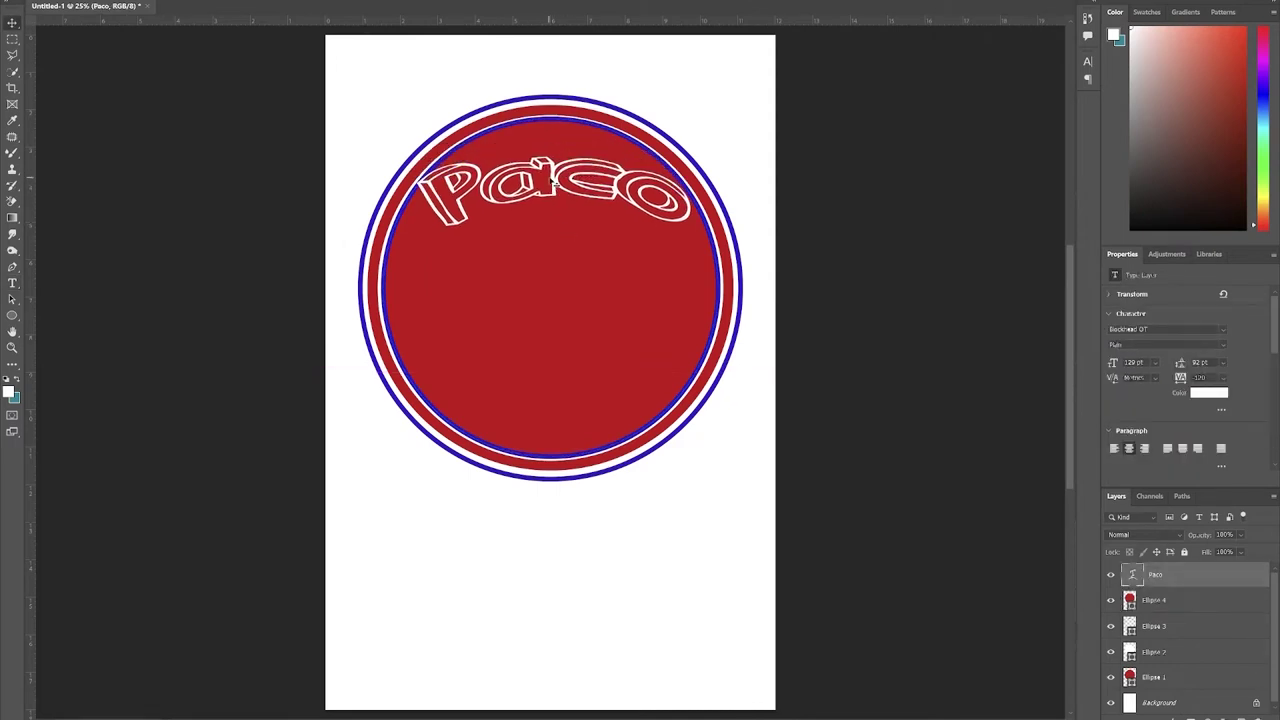
Convert the "Paco" text layer into a 3D layer and accept switching to the 3D workspace.
{"action": "double_click", "coordinate": [1133, 576]}
{"action": "key", "text": "ctrl+Return"}
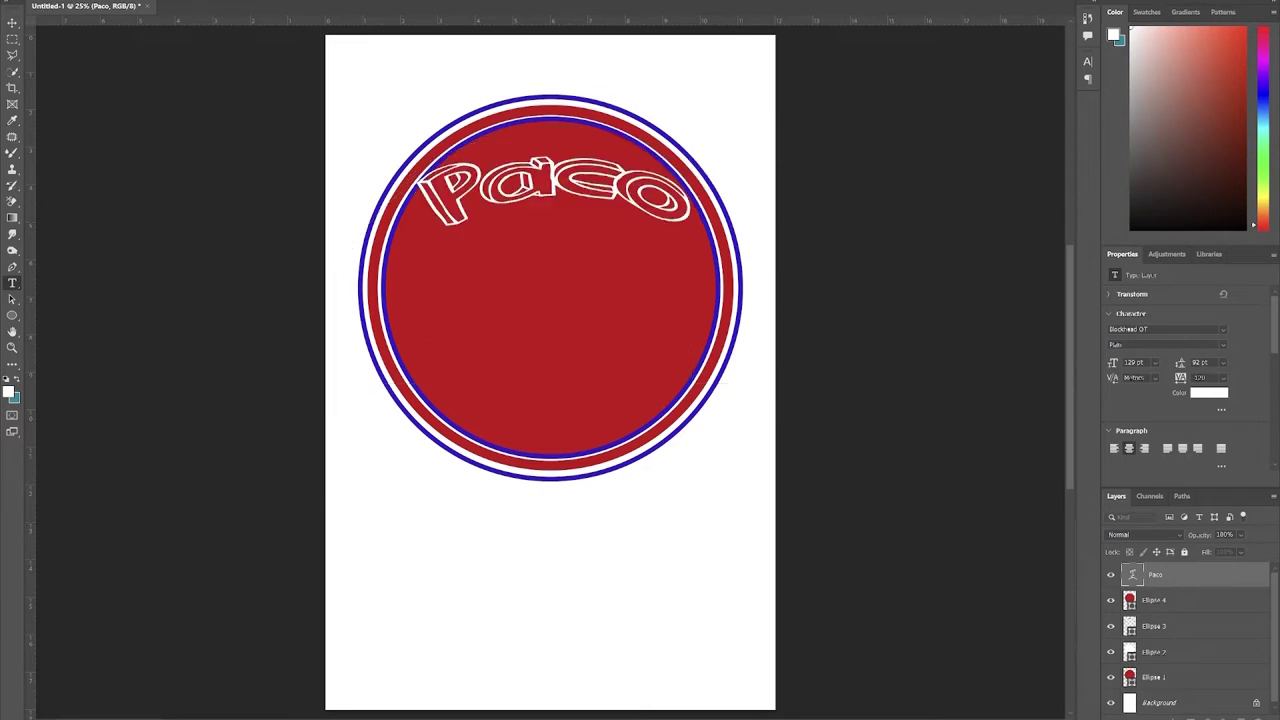
{"action": "left_click", "coordinate": [619, 253]}
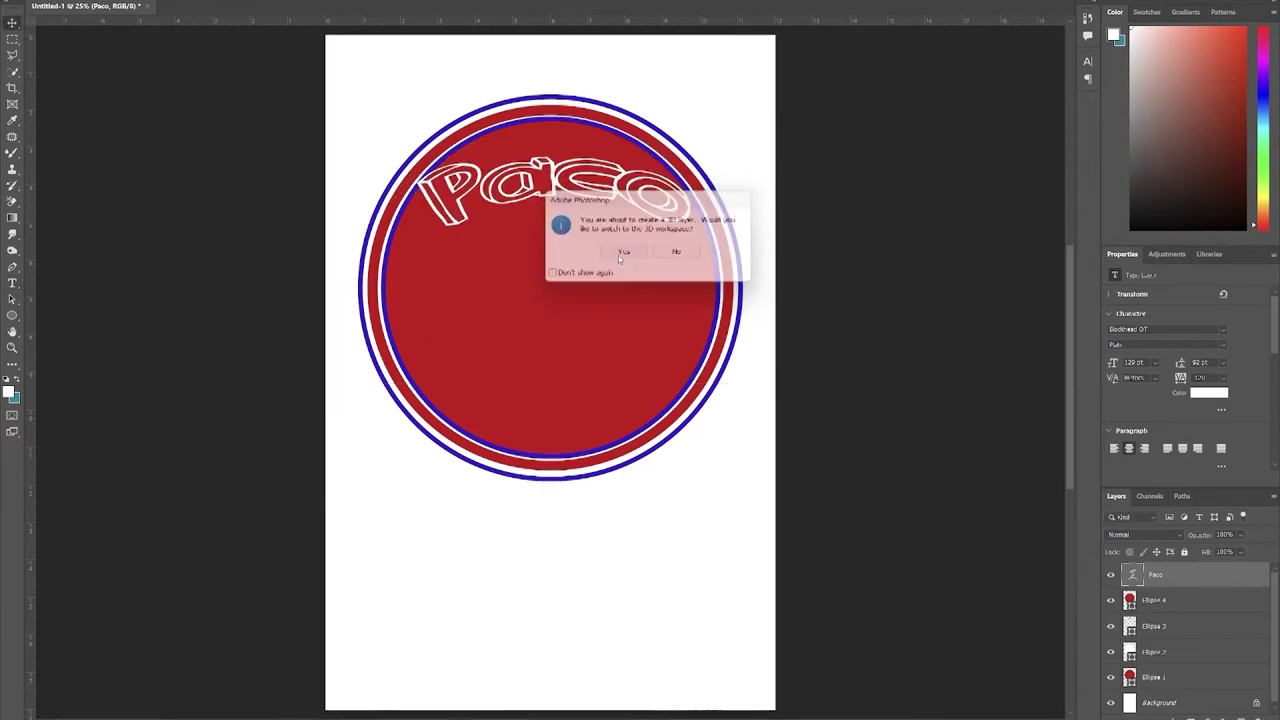
Confirm the switch to the 3D workspace and reduce the extrusion depth of the 3D "Paco" text.
{"action": "left_click", "coordinate": [639, 261]}
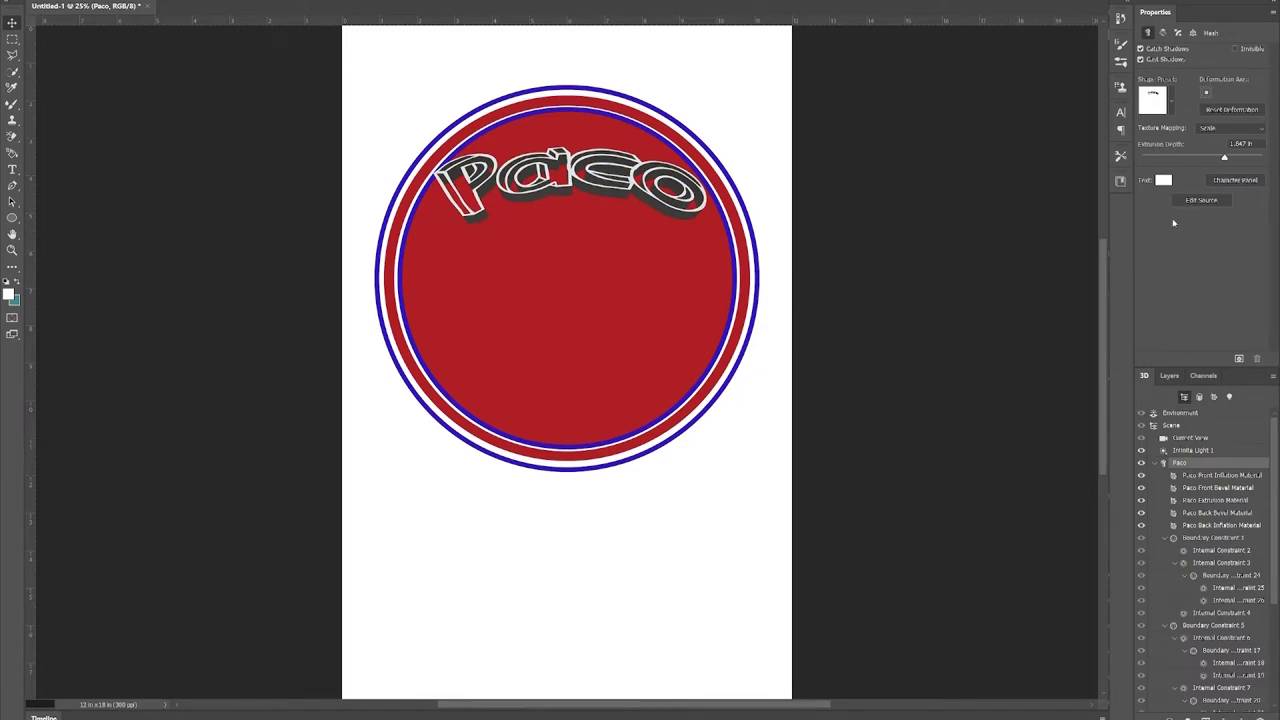
{"action": "left_click_drag", "start_coordinate": [1228, 160], "coordinate": [1220, 160]}
{"action": "scroll", "coordinate": [1166, 549], "scroll_direction": "down", "scroll_amount": 5}
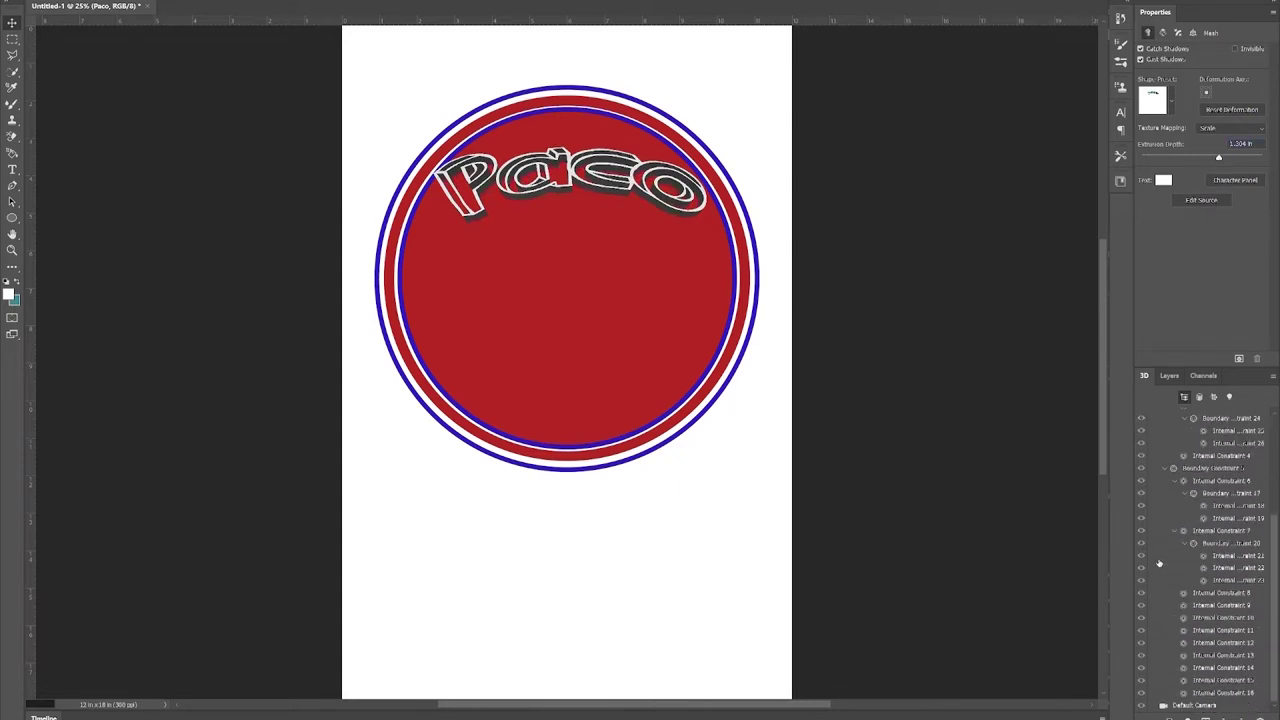
{"action": "scroll", "coordinate": [1159, 563], "scroll_direction": "up", "scroll_amount": 5}
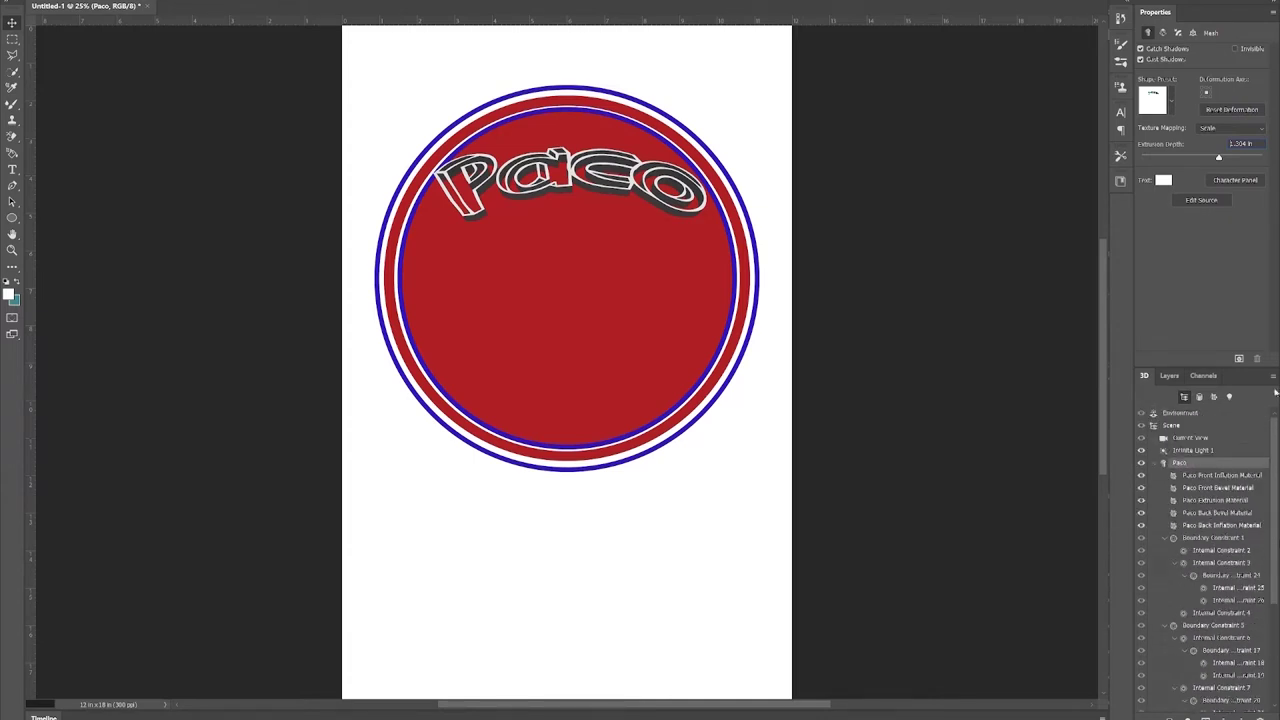
Open the source document of the 3D "Paco" text, compare it with the main design and close it without saving.
{"action": "left_click", "coordinate": [1216, 199]}
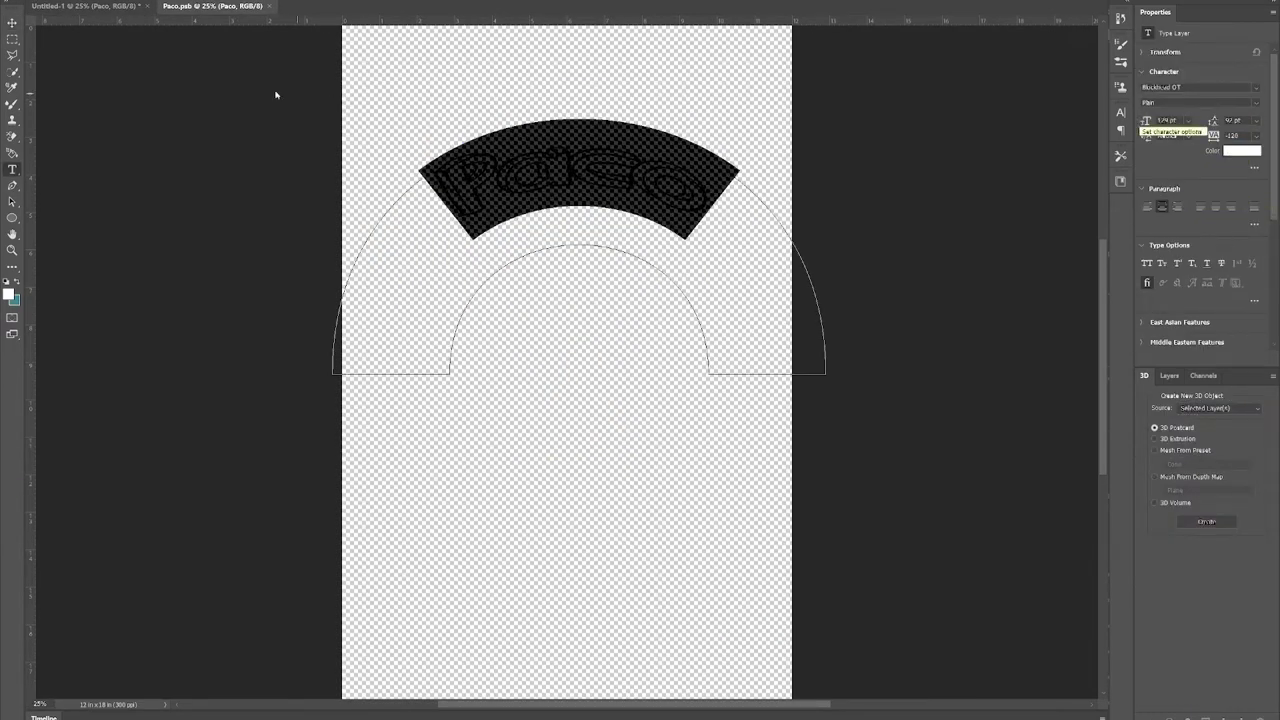
{"action": "left_click", "coordinate": [88, 6]}
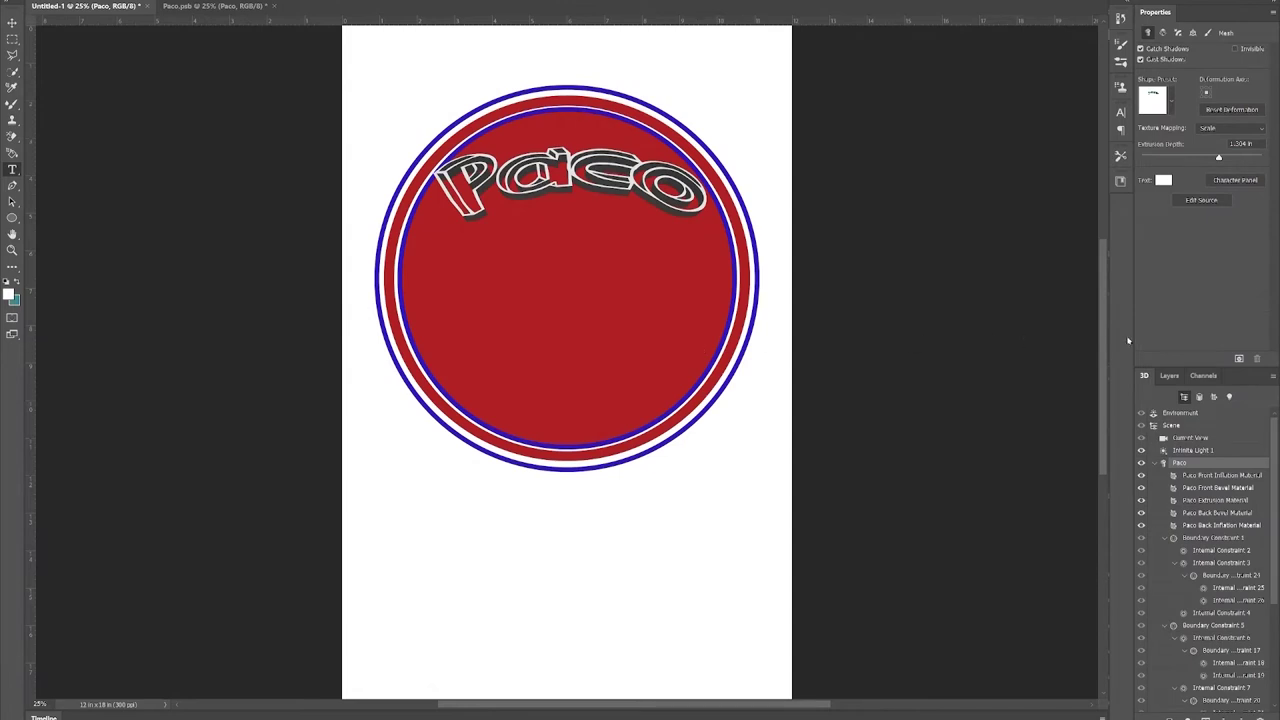
{"action": "left_click", "coordinate": [227, 7]}
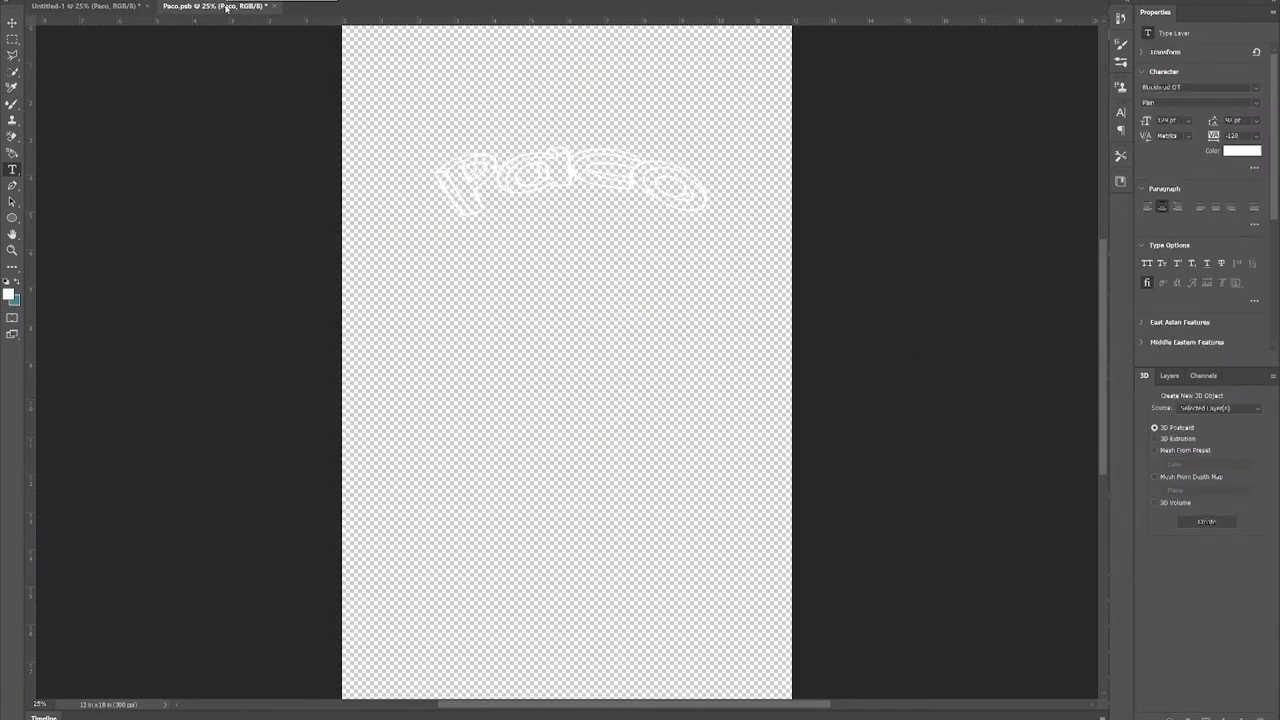
{"action": "left_click", "coordinate": [271, 7]}
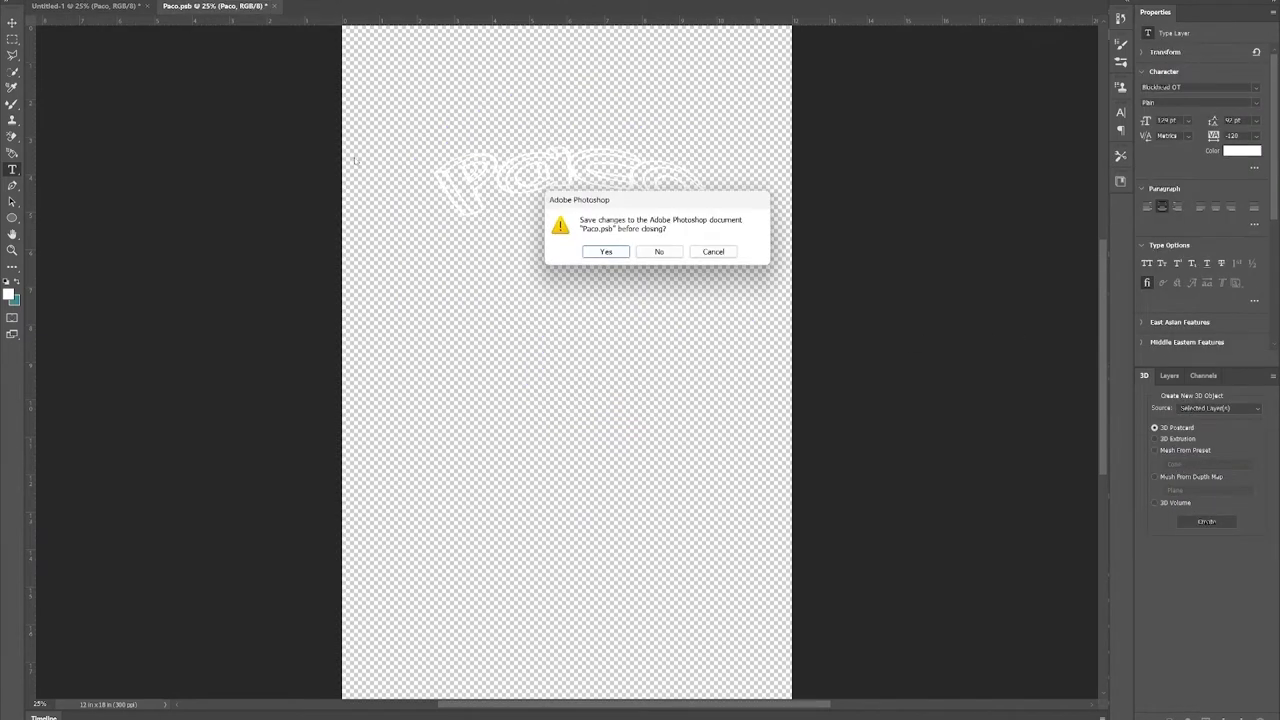
{"action": "left_click", "coordinate": [658, 254]}
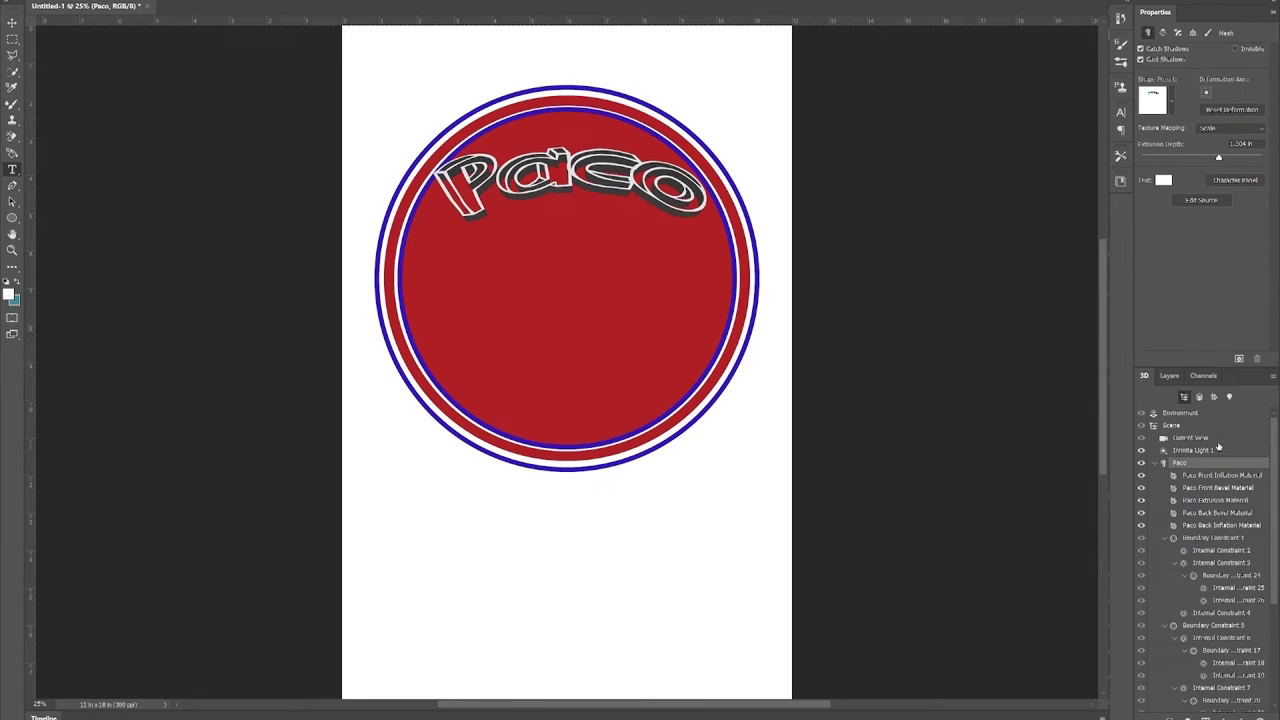
Apply a different shape preset to the 3D "Paco" text and set its extrusion depth close to zero.
{"action": "left_click", "coordinate": [1171, 101]}
{"action": "left_click", "coordinate": [1185, 149]}
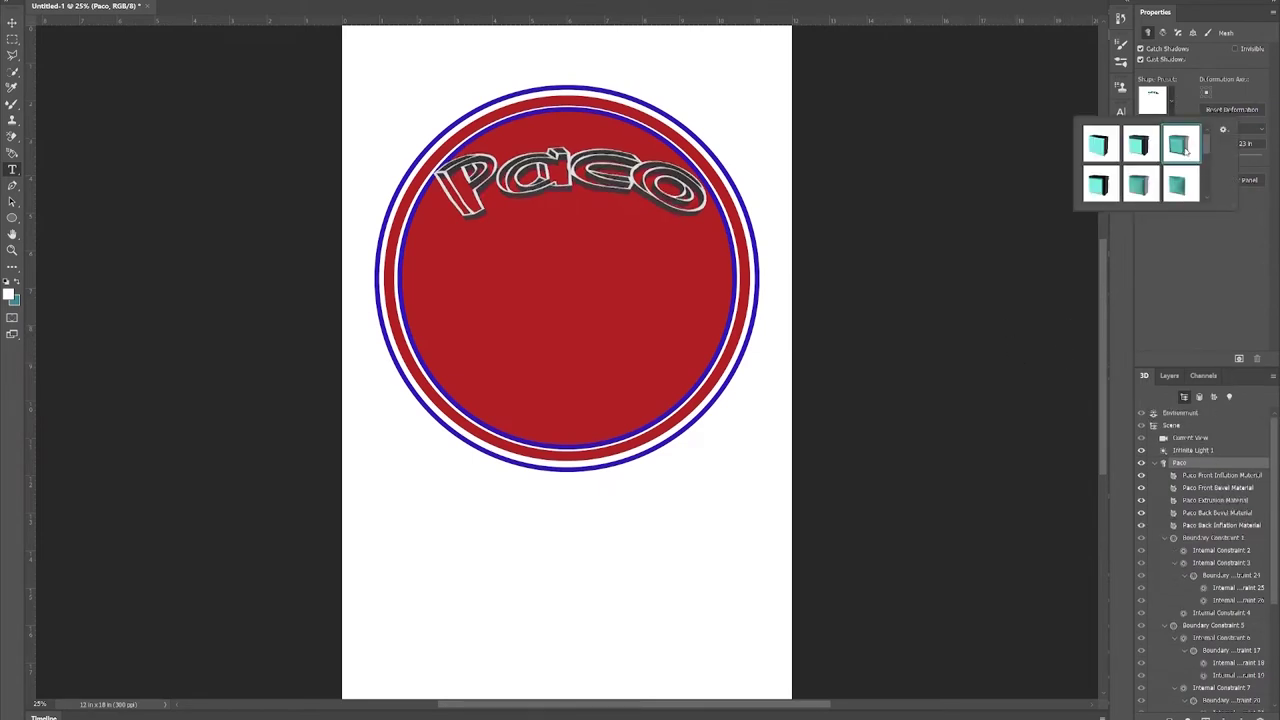
{"action": "left_click", "coordinate": [1180, 194]}
{"action": "left_click", "coordinate": [1183, 108]}
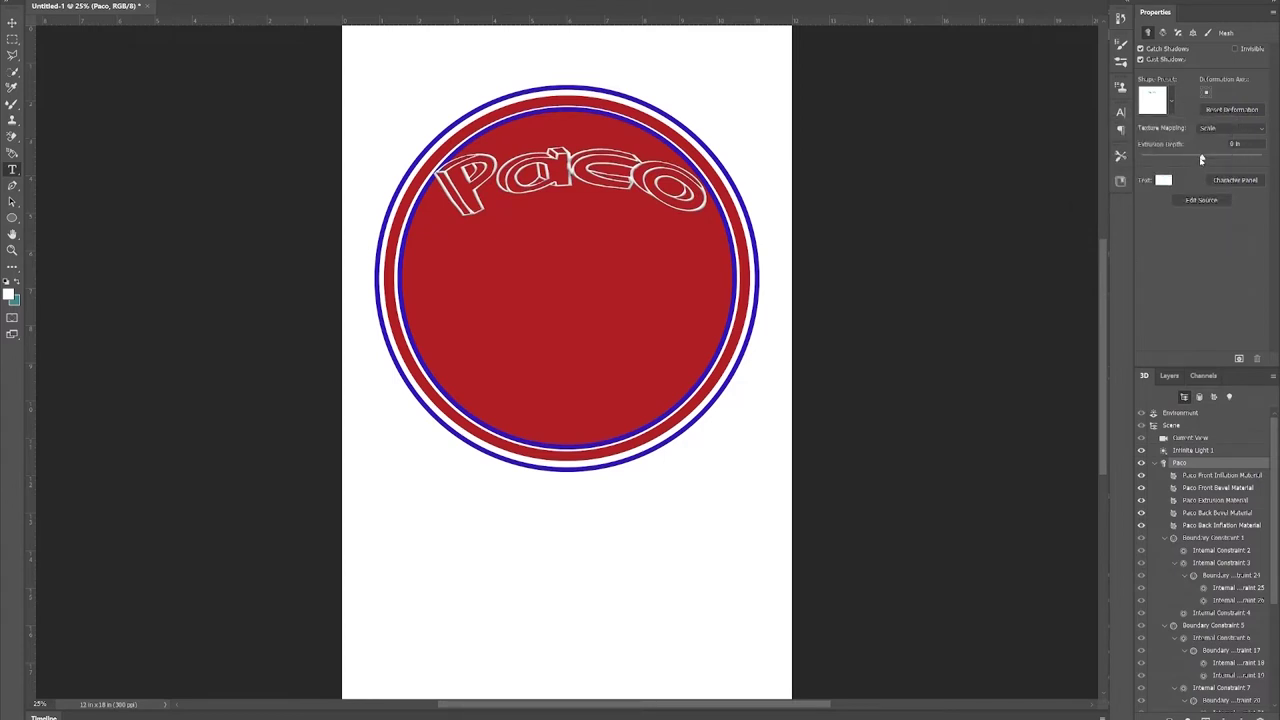
{"action": "left_click_drag", "start_coordinate": [1202, 159], "coordinate": [1206, 164]}
Add the text "President" on a new layer and place it in the lower part of the red circle.
{"action": "left_click", "coordinate": [1166, 375]}
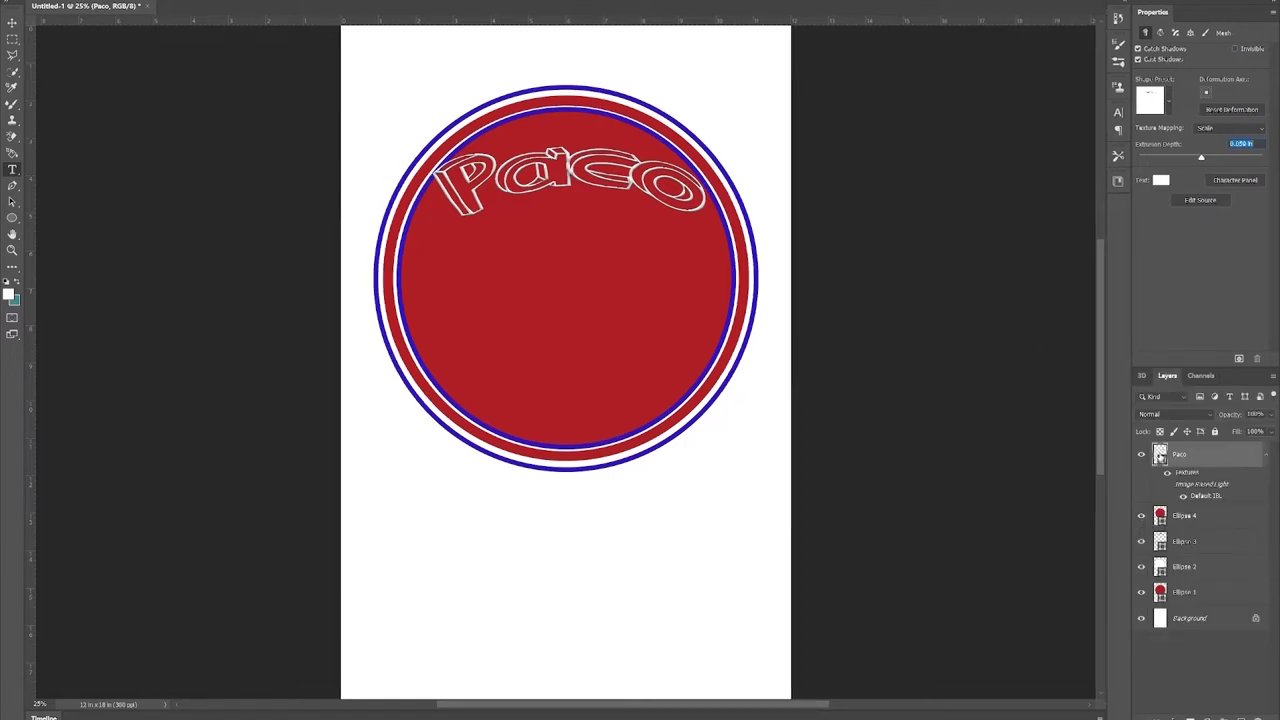
{"action": "left_click", "coordinate": [466, 339]}
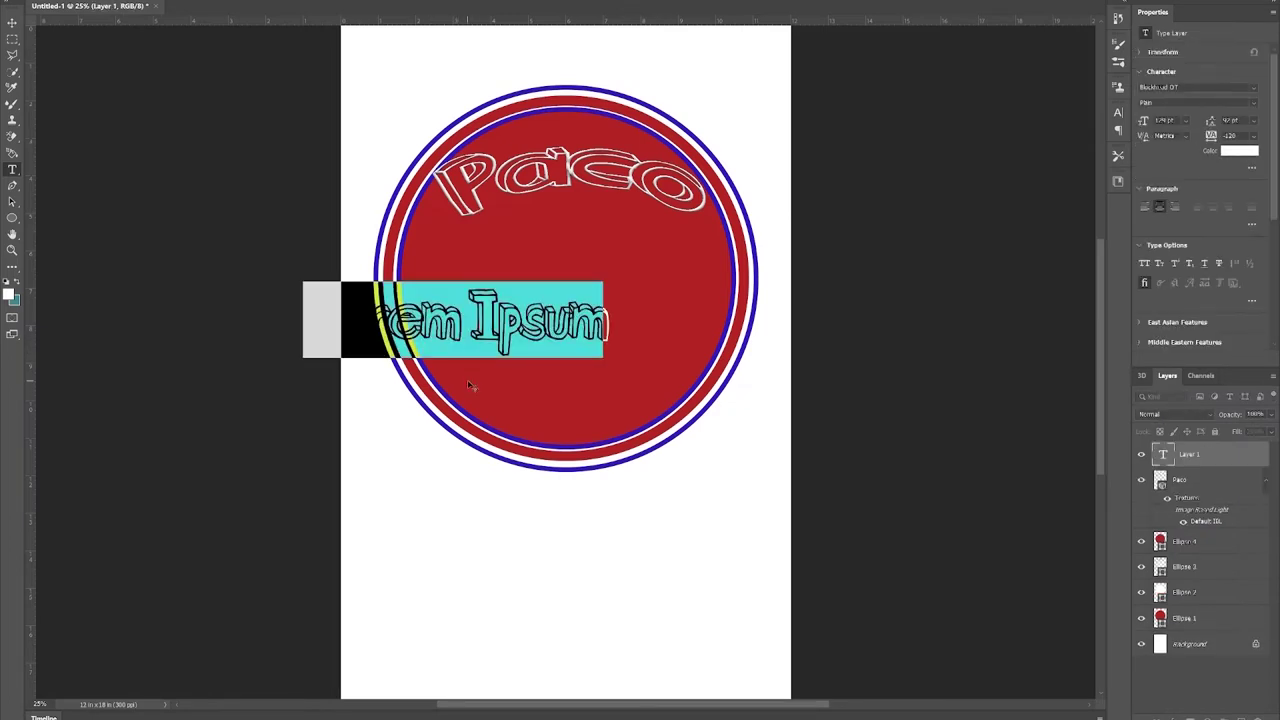
{"action": "type", "text": "President"}
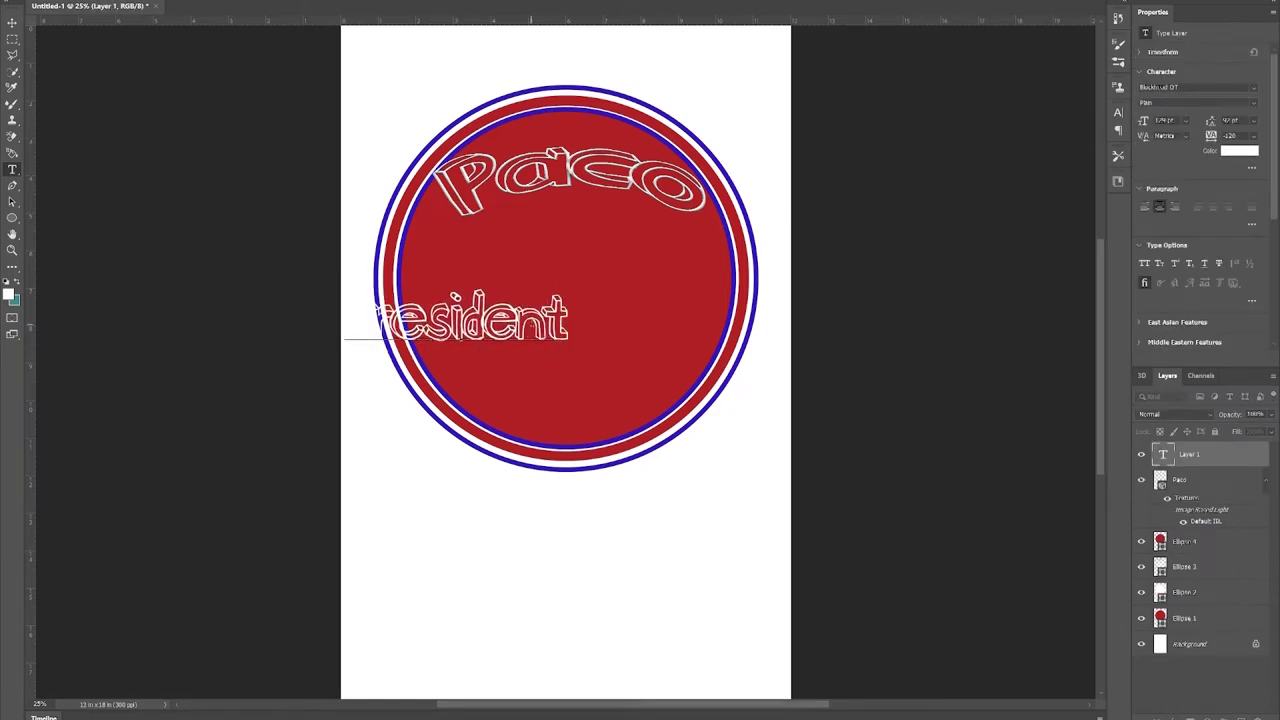
{"action": "left_click_drag", "start_coordinate": [511, 369], "coordinate": [625, 443]}
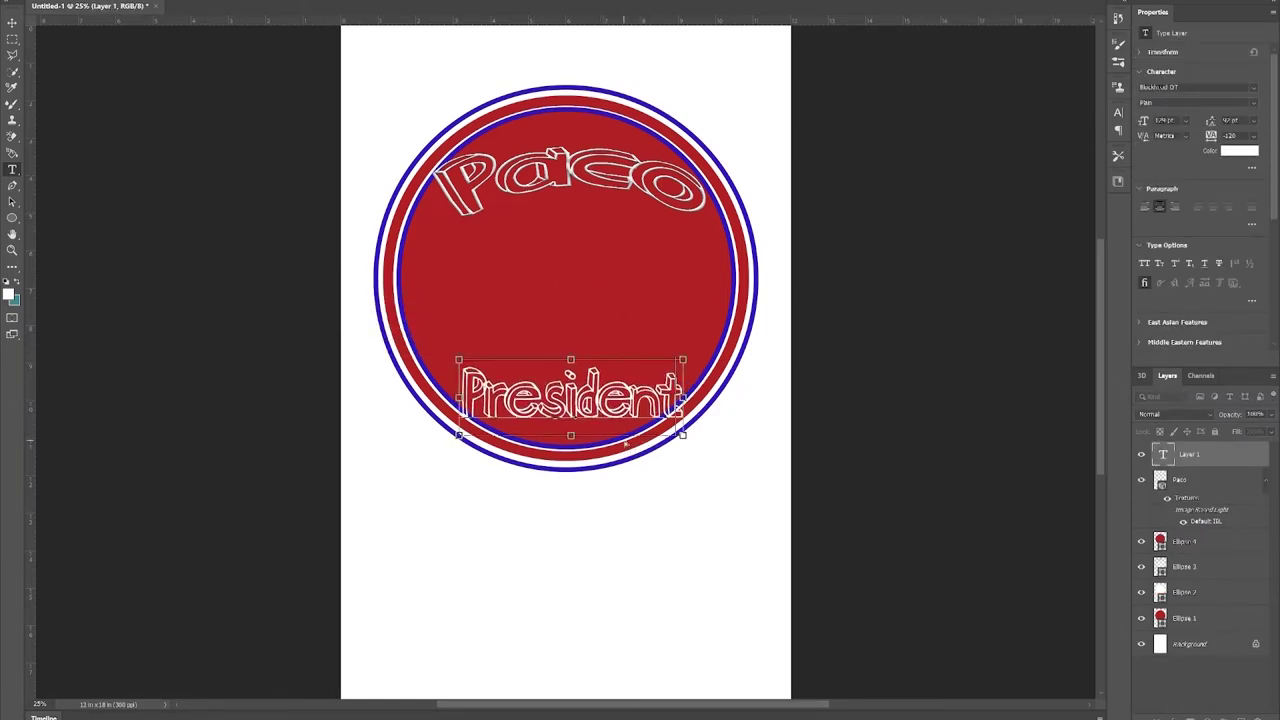
Warp the "President" text with the Arc Lower style at 50% bend and move it slightly up inside the circle.
{"action": "left_click", "coordinate": [758, 242]}
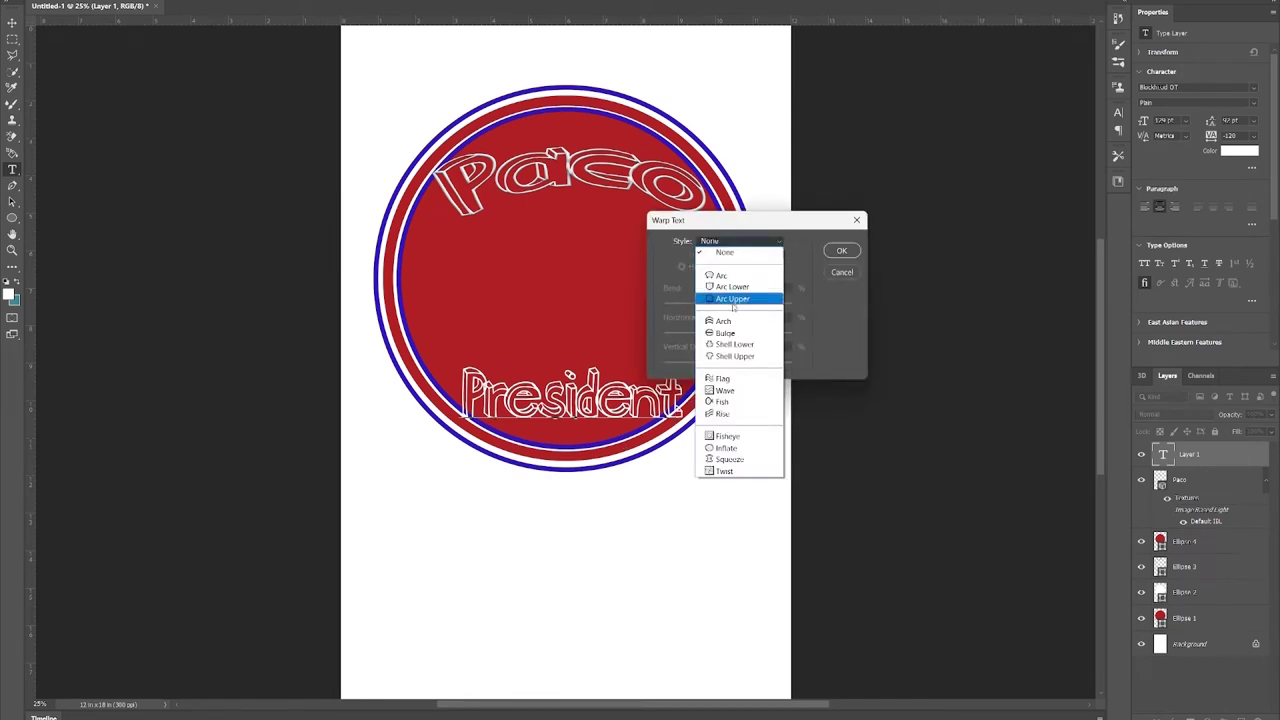
{"action": "left_click", "coordinate": [736, 286]}
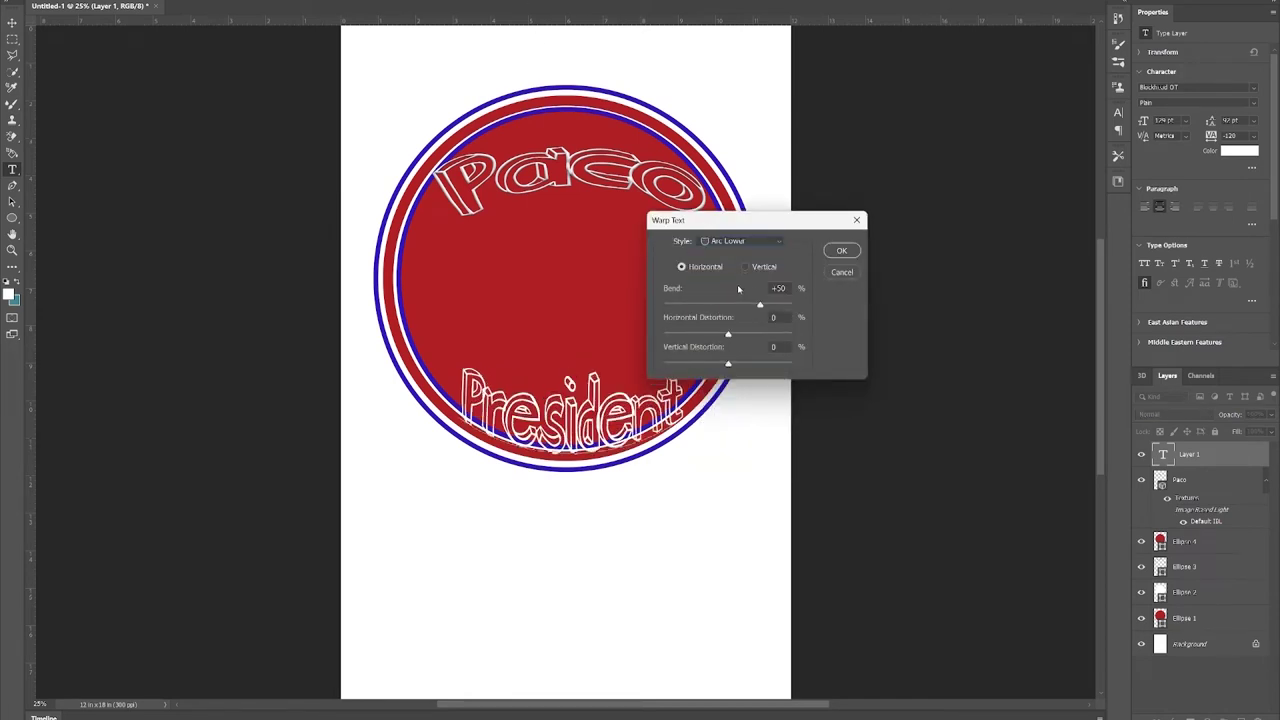
{"action": "left_click", "coordinate": [841, 251]}
{"action": "left_click_drag", "start_coordinate": [559, 350], "coordinate": [553, 316]}
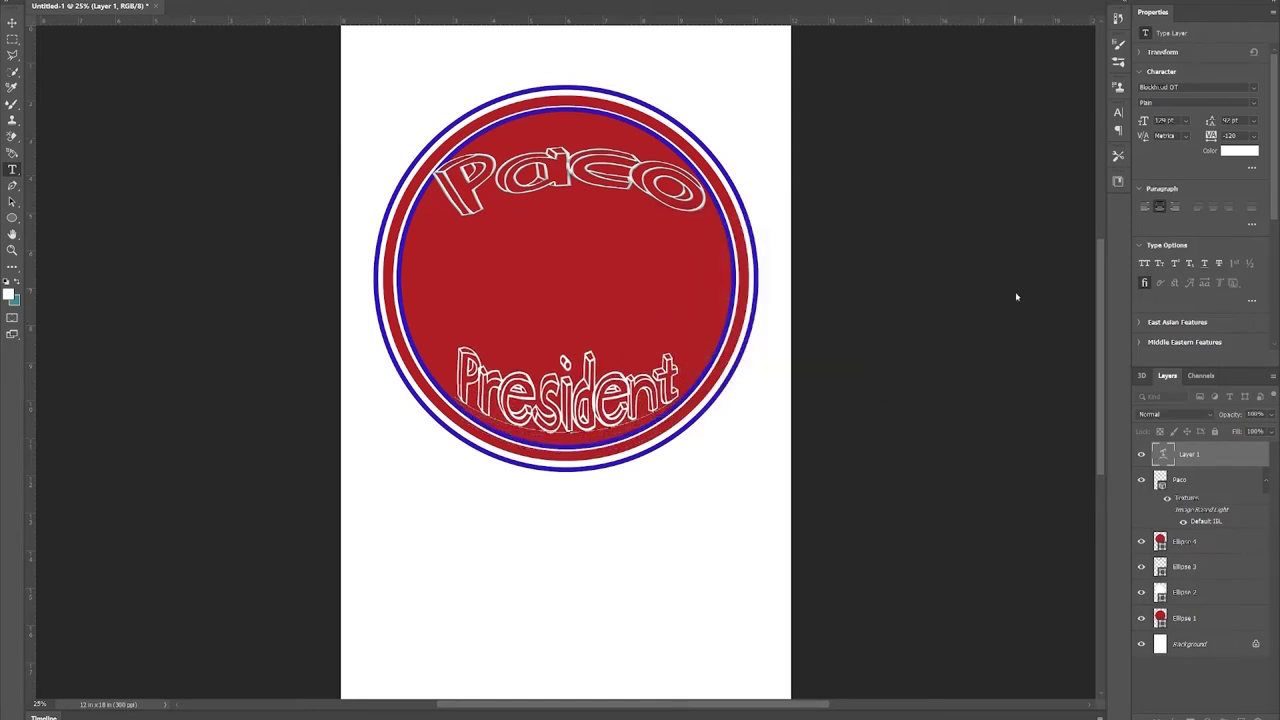
{"action": "left_click", "coordinate": [1163, 484]}
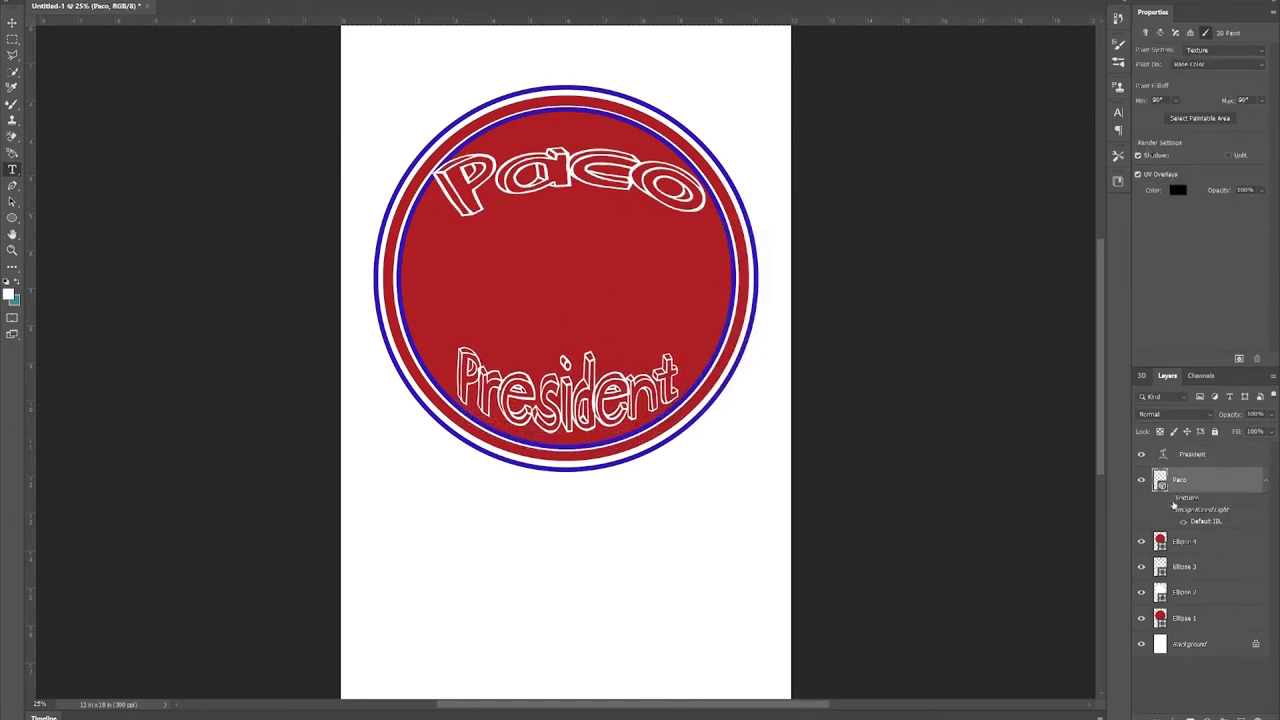
{"action": "double_click", "coordinate": [1160, 481]}
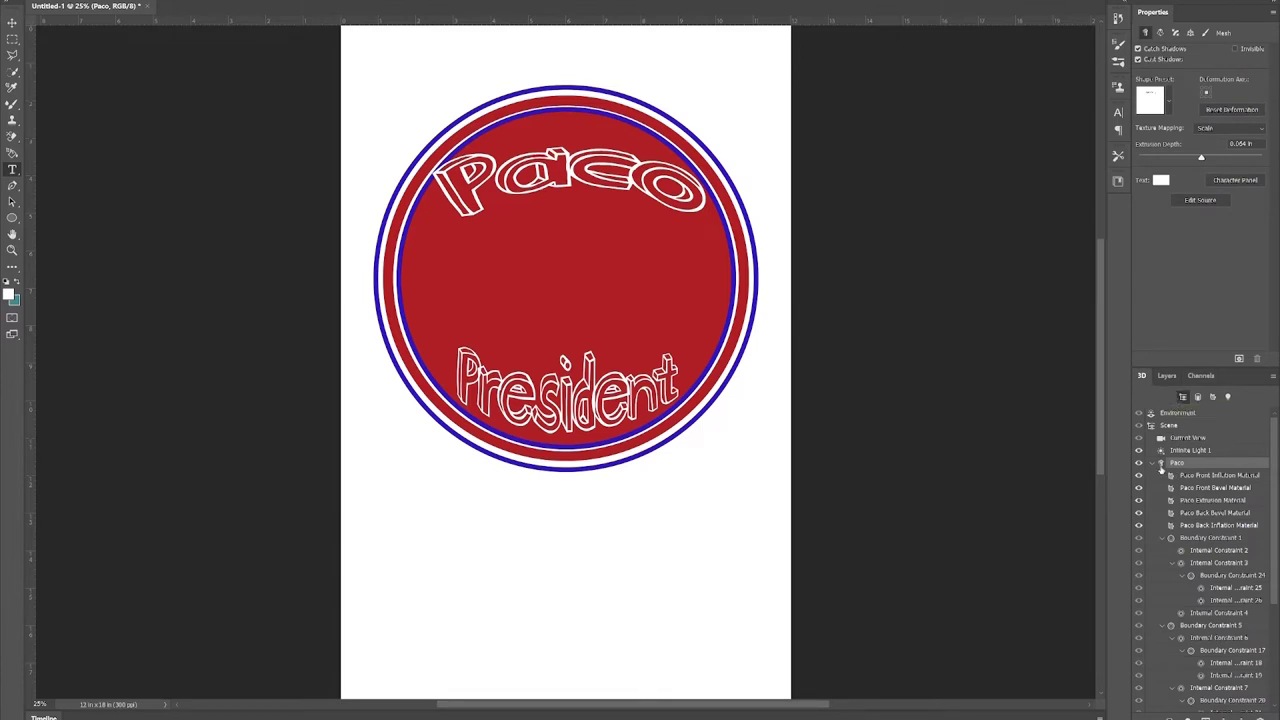
{"action": "left_click", "coordinate": [1167, 375]}
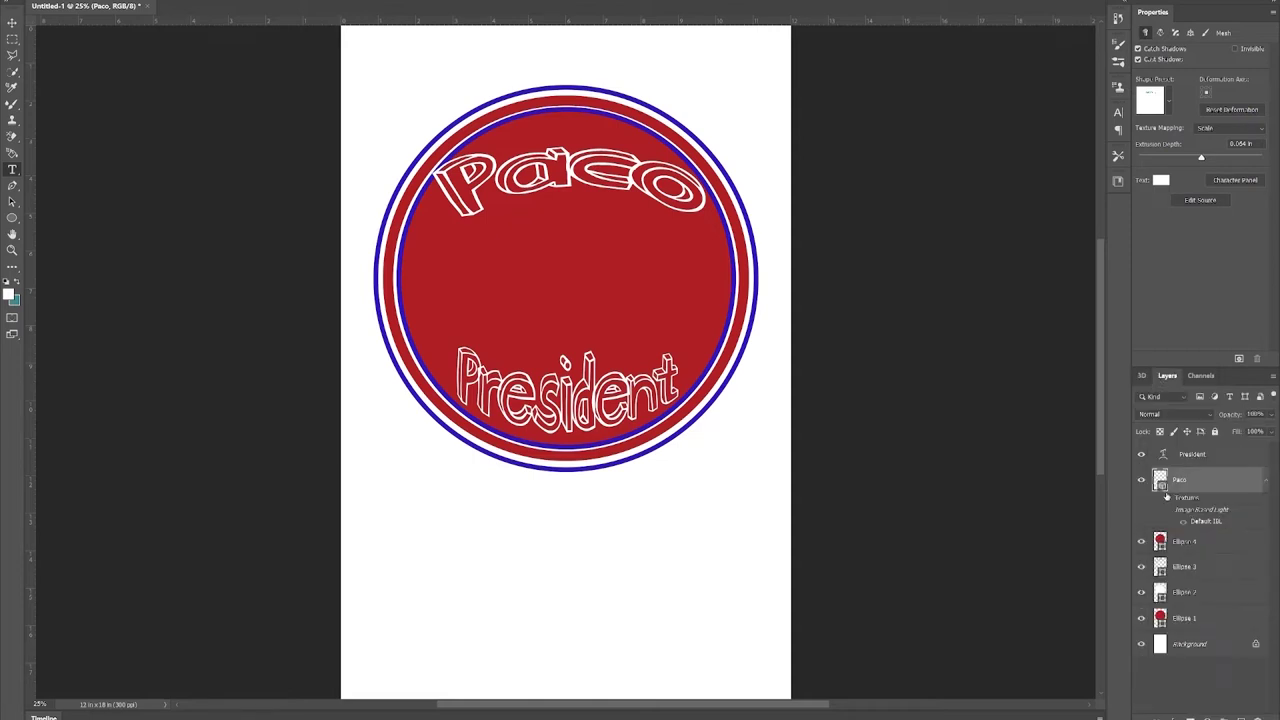
{"action": "right_click", "coordinate": [1186, 496]}
{"action": "left_click", "coordinate": [1192, 530]}
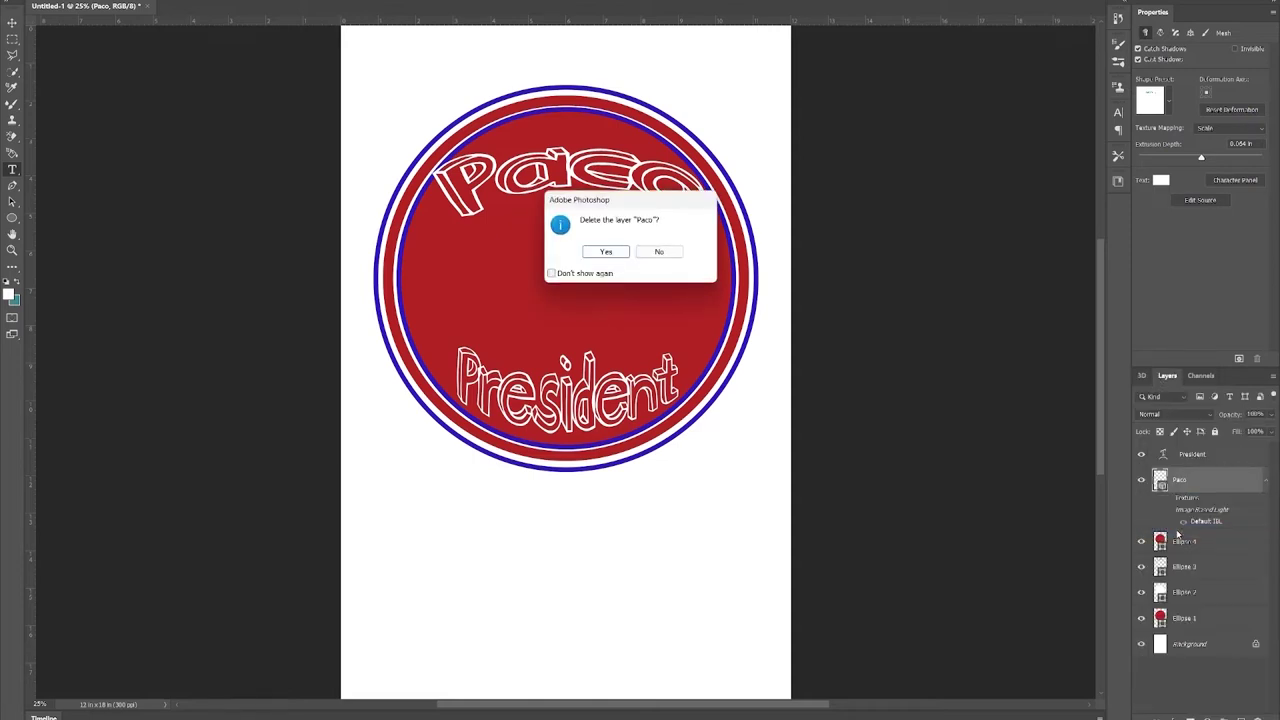
{"action": "left_click", "coordinate": [658, 252]}
Hide the 3D "Paco" layer and add a new flat "Paco" text box across the upper part of the red circle.
{"action": "left_click", "coordinate": [1141, 480]}
{"action": "left_click_drag", "start_coordinate": [446, 153], "coordinate": [700, 236]}
{"action": "type", "text": "Paco"}
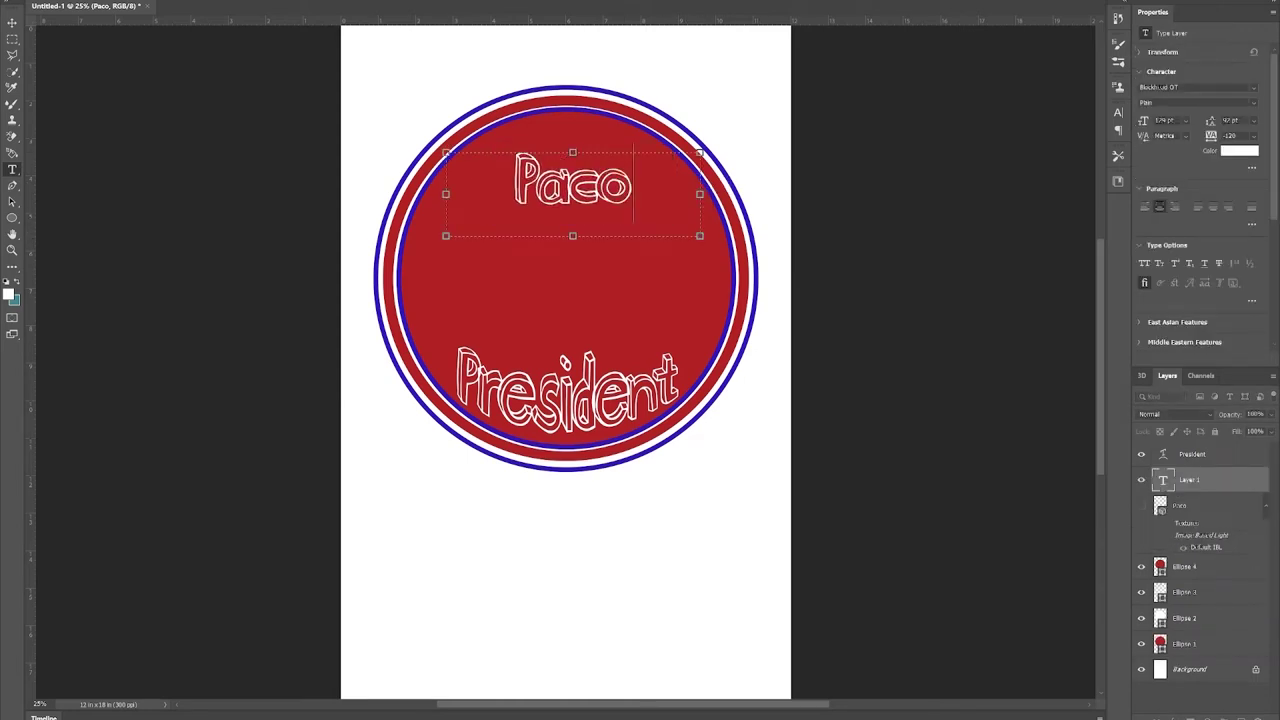
Warp the new "Paco" text with the Arc Upper style at 50% bend and set its tracking to -40.
{"action": "left_click", "coordinate": [746, 243]}
{"action": "left_click", "coordinate": [755, 296]}
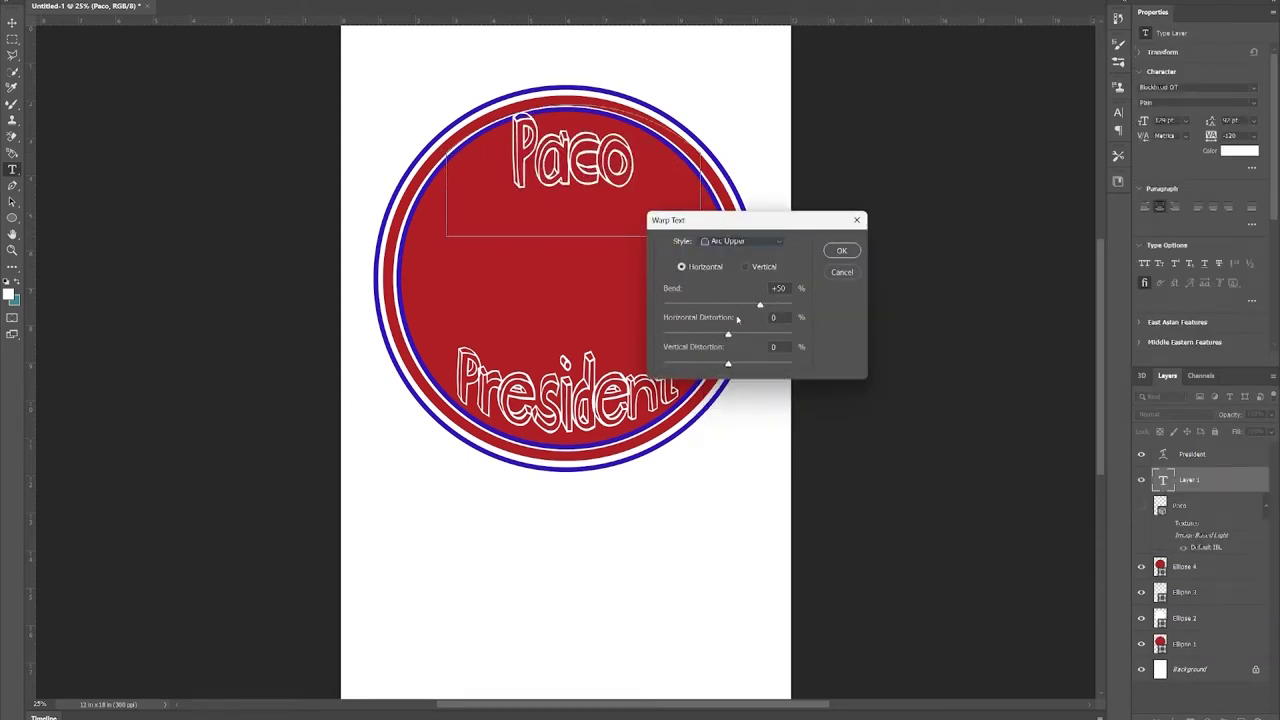
{"action": "left_click", "coordinate": [842, 251]}
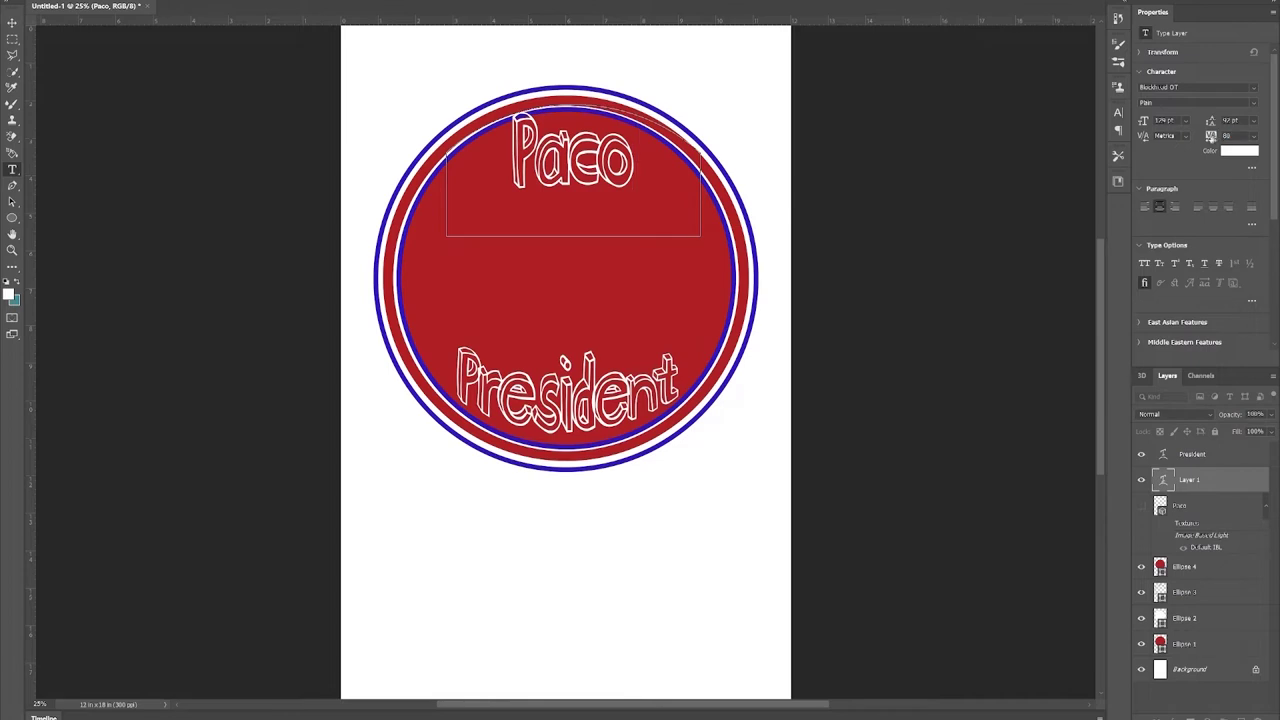
{"action": "left_click_drag", "start_coordinate": [653, 153], "coordinate": [494, 154]}
{"action": "left_click_drag", "start_coordinate": [1208, 137], "coordinate": [1213, 137]}
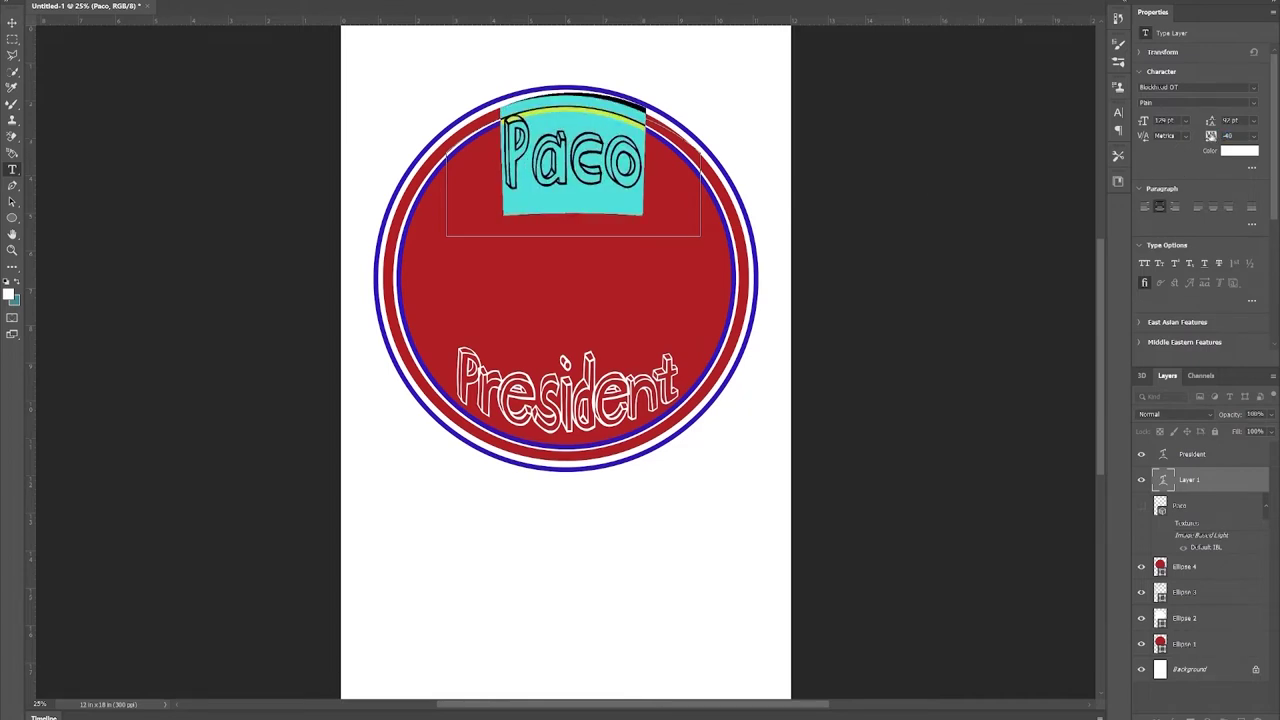
{"action": "key", "text": "ctrl+Return"}
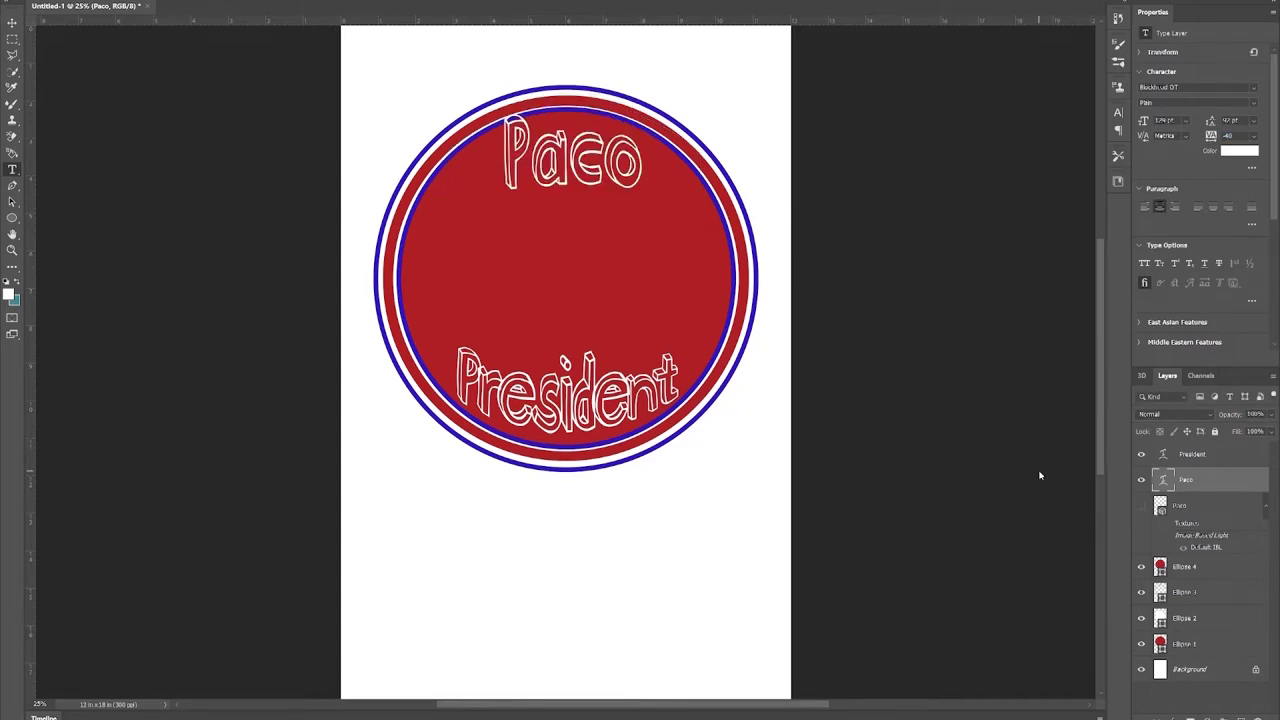
Add a layer mask to Ellipse 4 and fade out the circle's centre with one dab of a very large soft black brush.
{"action": "left_click", "coordinate": [1164, 568]}
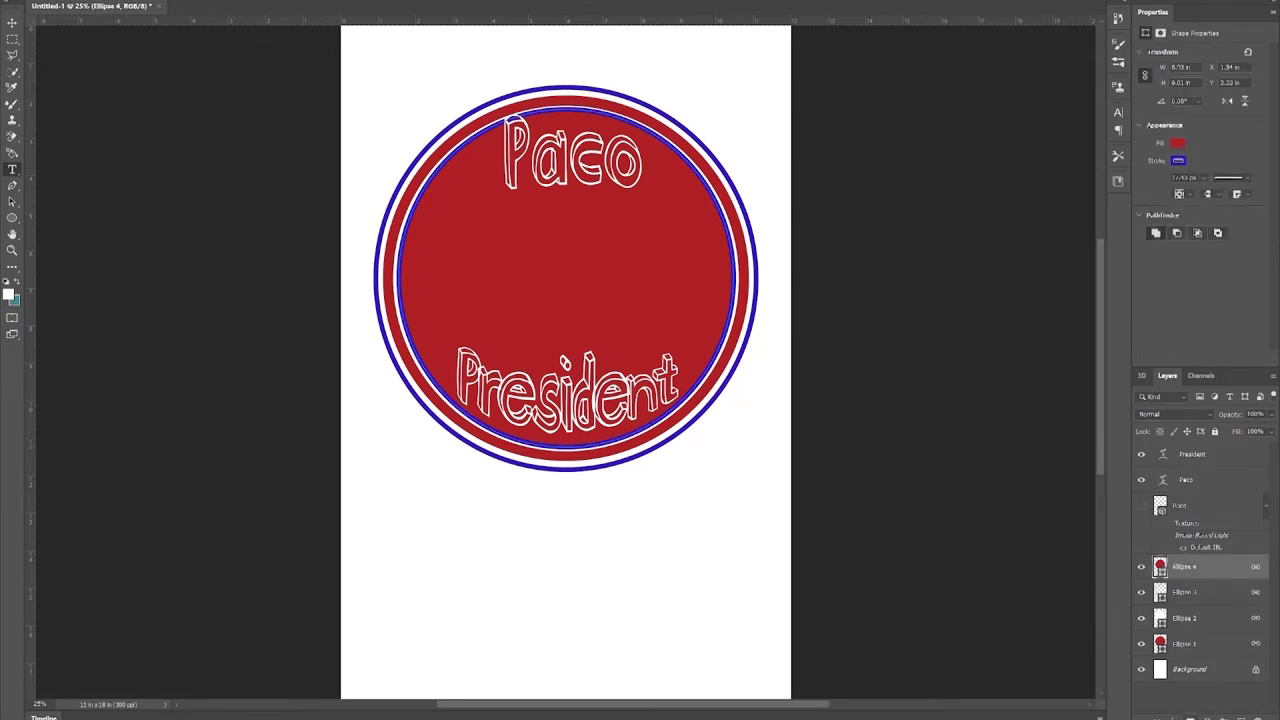
{"action": "left_click", "coordinate": [1190, 717]}
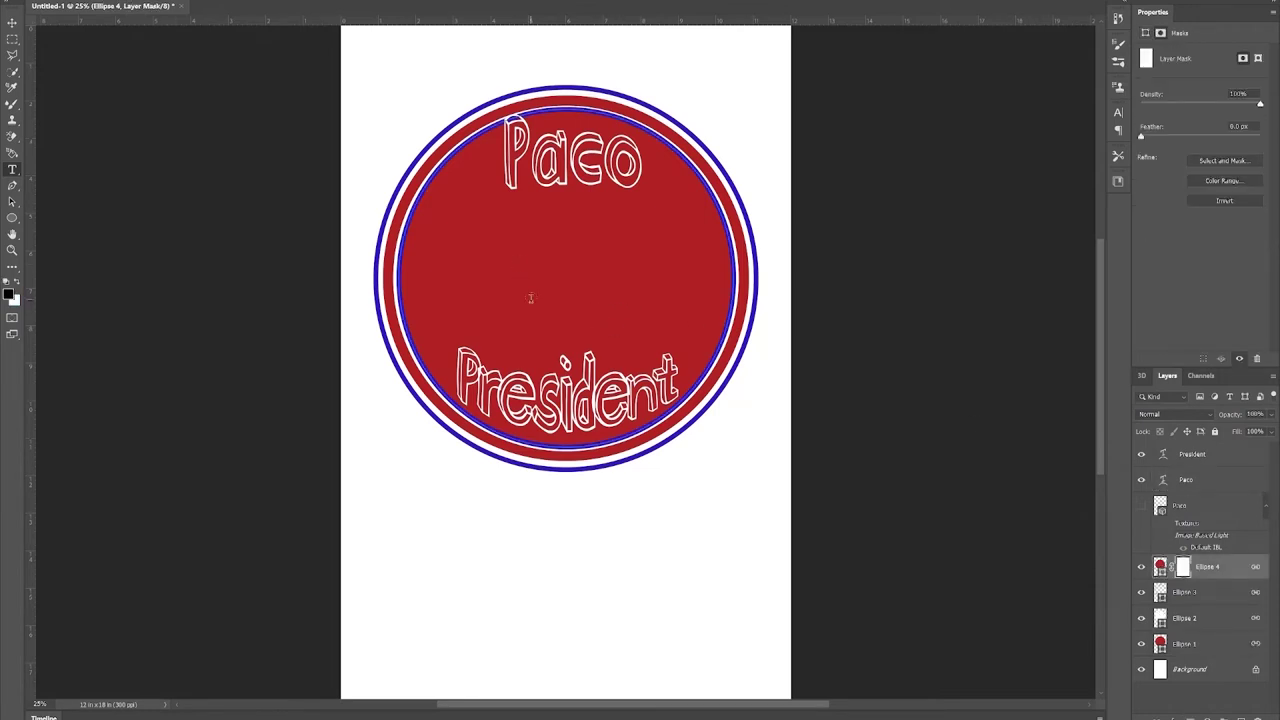
{"action": "key", "text": "b"}
{"action": "key", "text": "]"}
{"action": "key", "text": "]"}
{"action": "key", "text": "]"}
{"action": "key", "text": "]"}
{"action": "key", "text": "]"}
{"action": "key", "text": "]"}
{"action": "key", "text": "]"}
{"action": "key", "text": "]"}
{"action": "key", "text": "]"}
{"action": "key", "text": "]"}
{"action": "key", "text": "]"}
{"action": "key", "text": "]"}
{"action": "key", "text": "]"}
{"action": "key", "text": "]"}
{"action": "key", "text": "]"}
{"action": "key", "text": "]"}
{"action": "key", "text": "]"}
{"action": "key", "text": "]"}
{"action": "key", "text": "]"}
{"action": "key", "text": "]"}
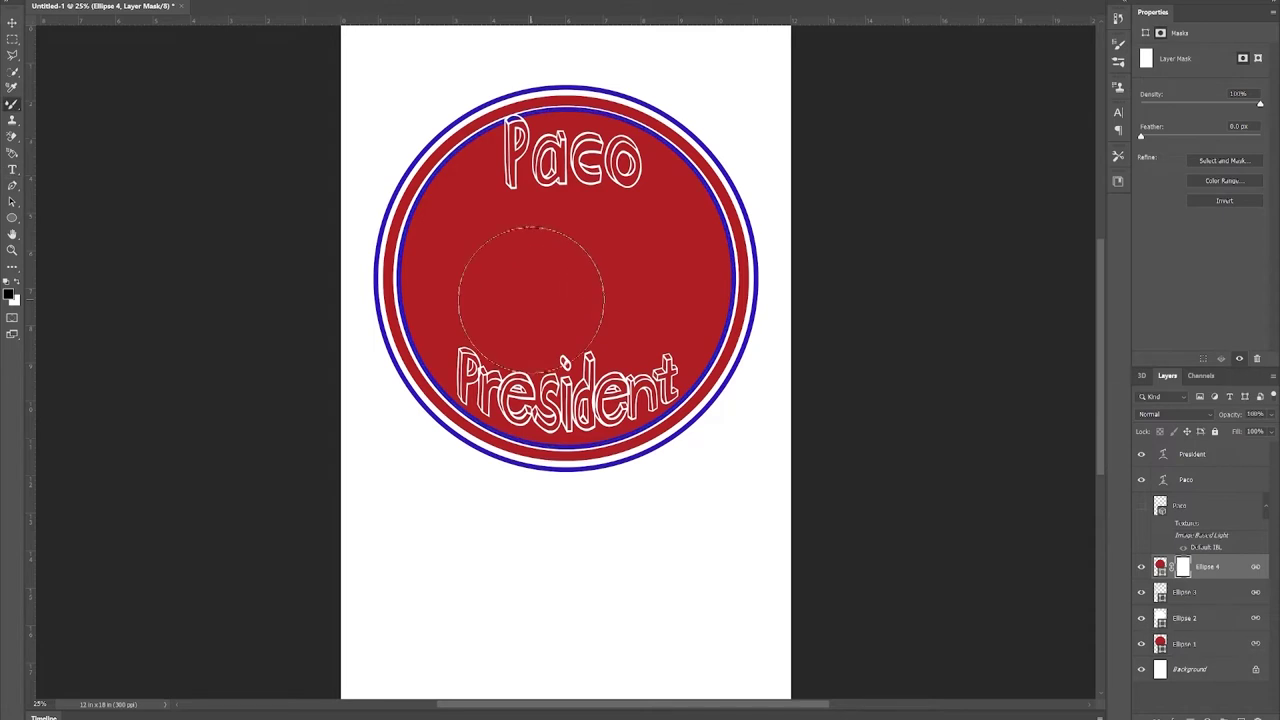
{"action": "left_click_drag", "start_coordinate": [735, 420], "coordinate": [685, 375]}
{"action": "left_click", "coordinate": [567, 271]}
Cut a large sharp-edged round opening in the centre of Ellipse 4's mask using a slightly smaller Hard Round brush.
{"action": "left_click", "coordinate": [50, 2]}
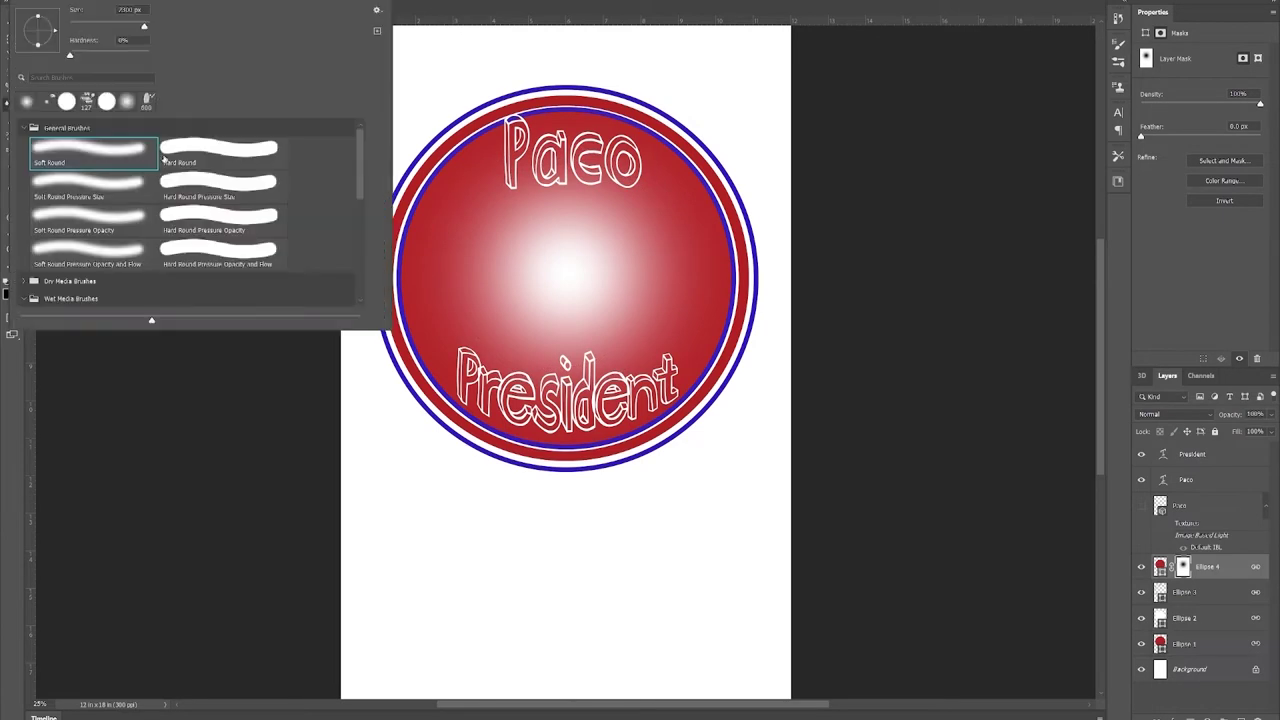
{"action": "left_click", "coordinate": [222, 154]}
{"action": "left_click", "coordinate": [107, 488]}
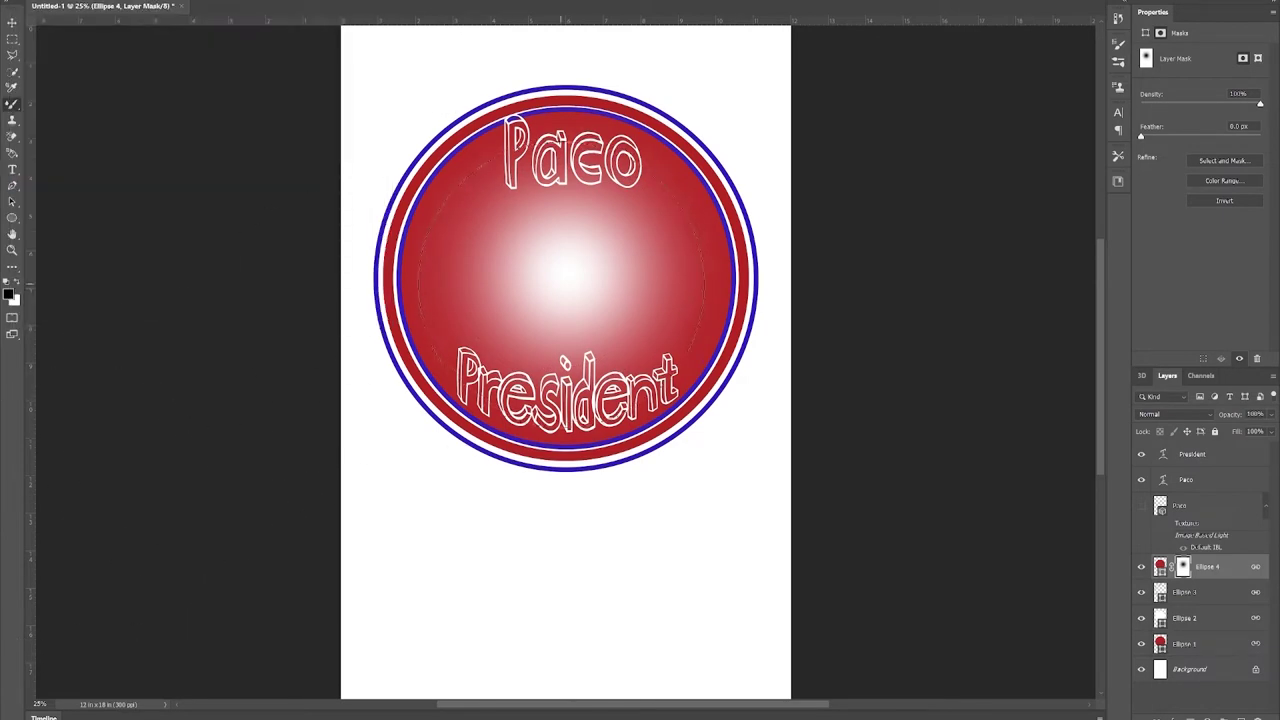
{"action": "key", "text": "bracketleft"}
{"action": "key", "text": "bracketleft"}
{"action": "key", "text": "bracketleft"}
{"action": "left_click", "coordinate": [568, 274]}
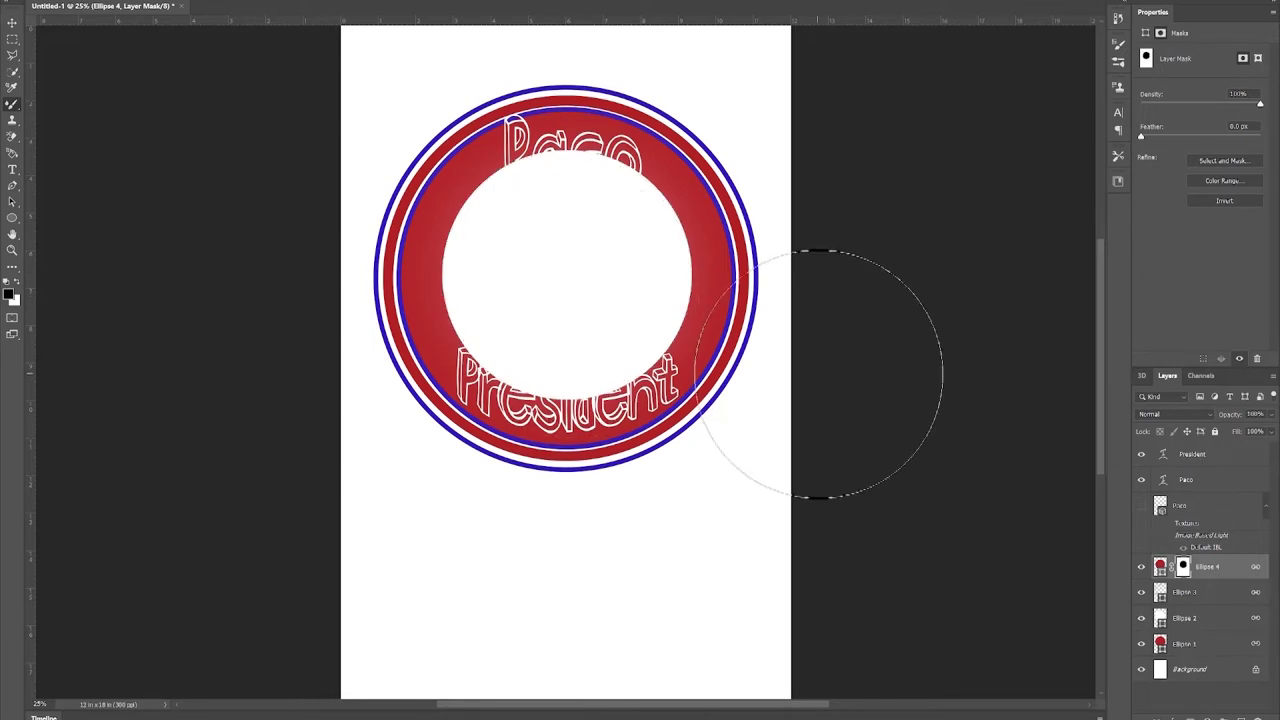
Duplicate the flat "Paco" text layer and recolour the copy red (#d41e1e), sampled from the emblem's inner ring.
{"action": "left_click", "coordinate": [1162, 484]}
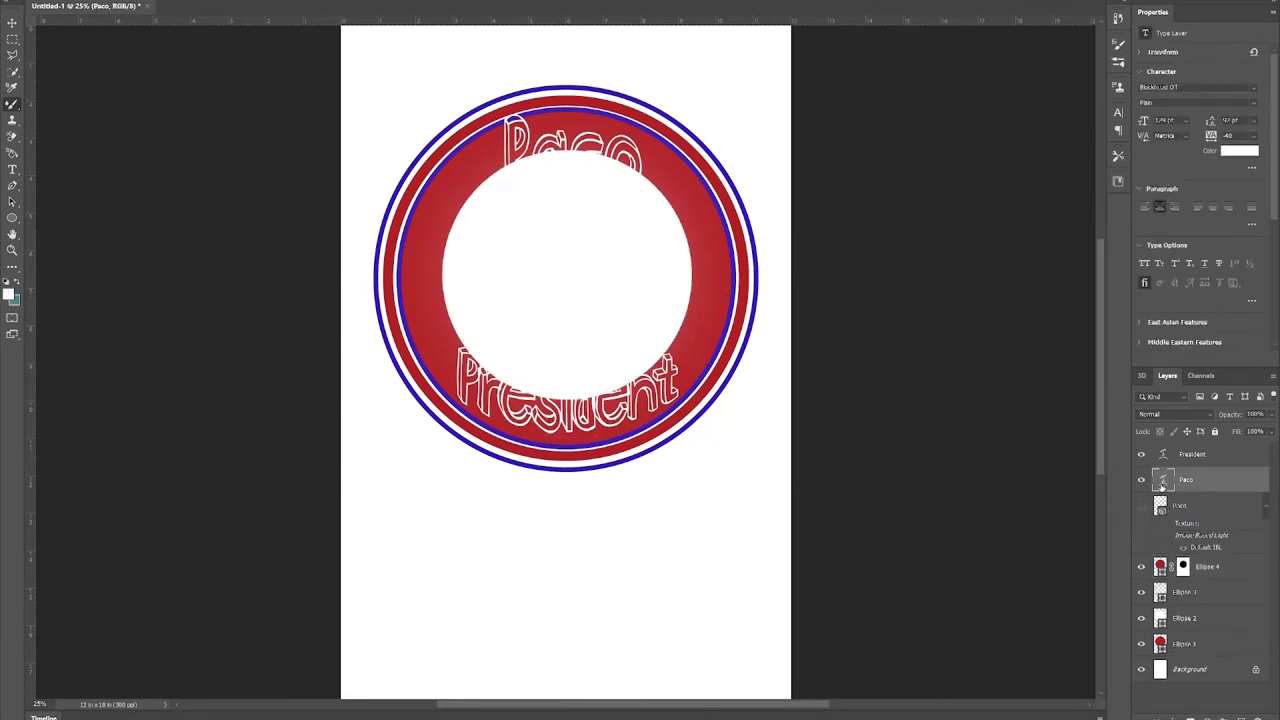
{"action": "key", "text": "ctrl+j"}
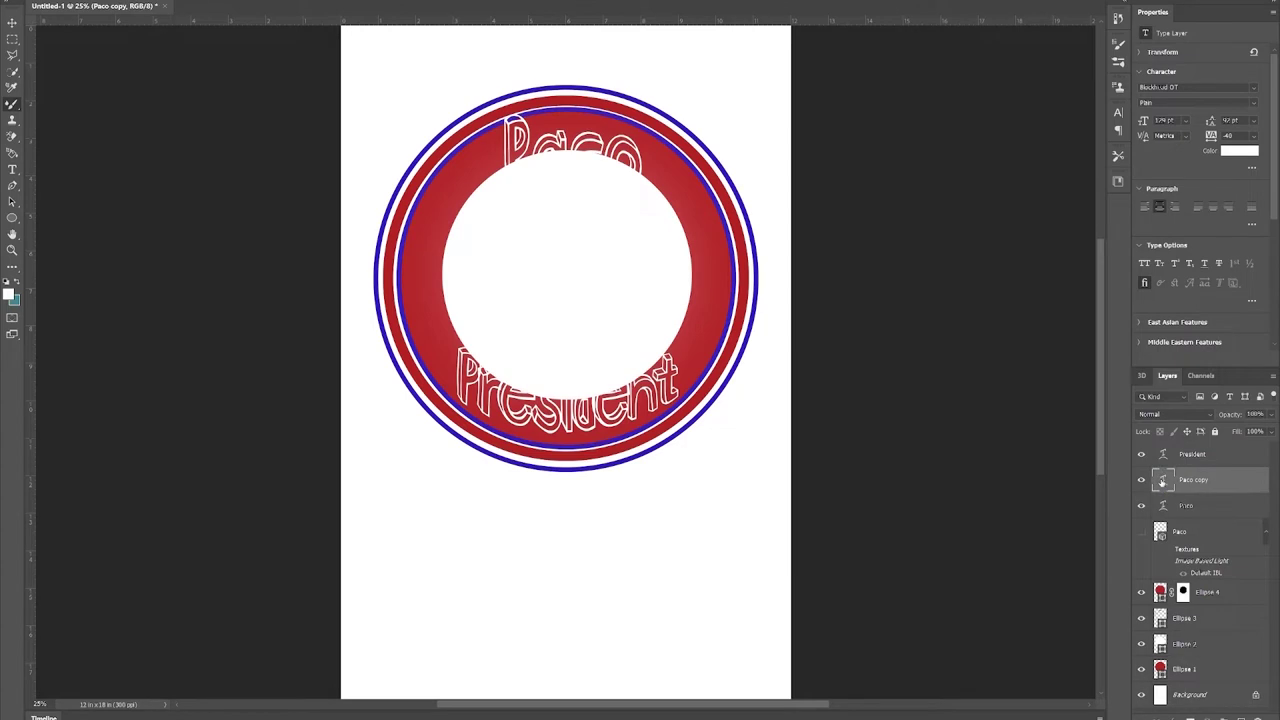
{"action": "left_click", "coordinate": [1239, 151]}
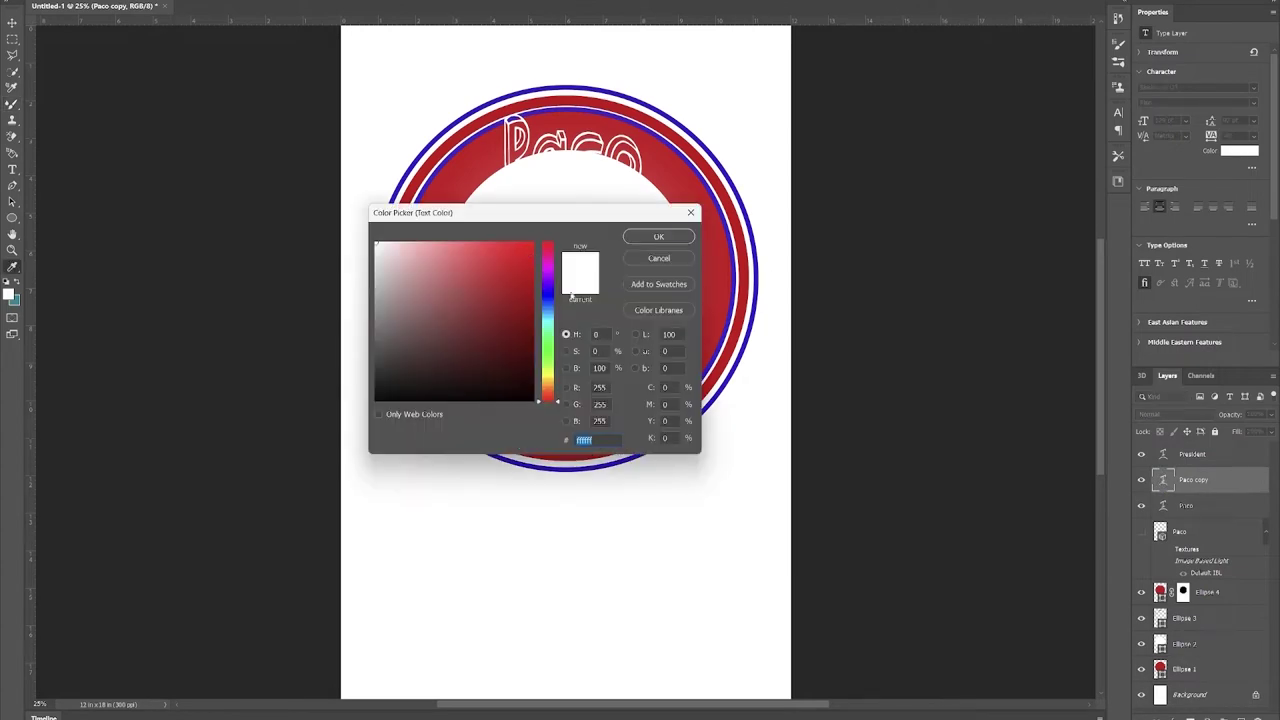
{"action": "left_click_drag", "start_coordinate": [561, 214], "coordinate": [900, 226]}
{"action": "left_click", "coordinate": [694, 350]}
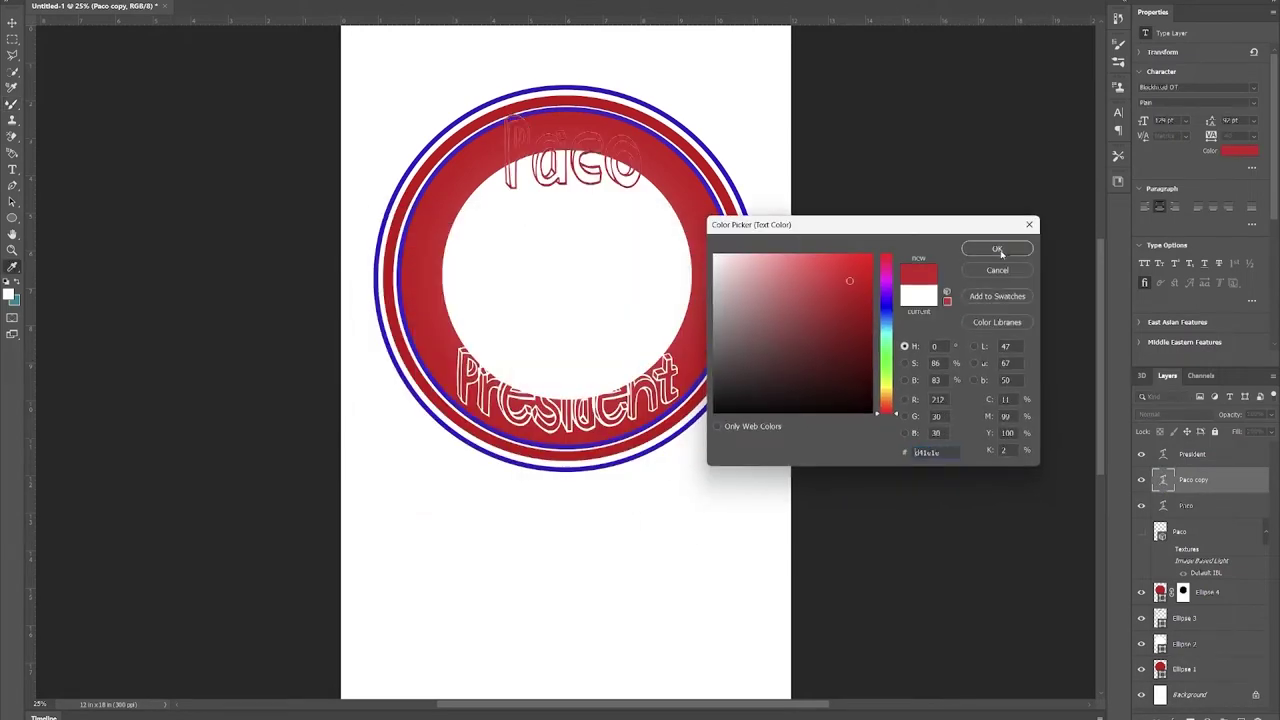
{"action": "left_click", "coordinate": [1001, 253]}
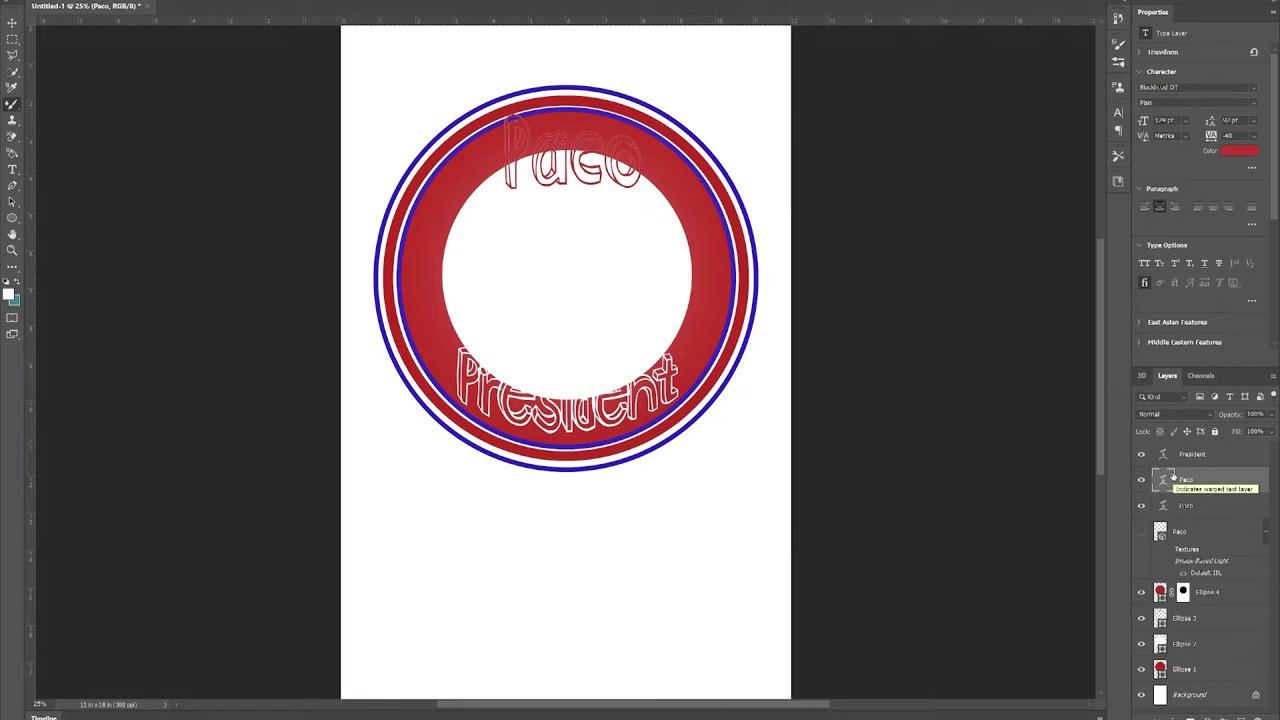
Duplicate the "President" text layer and recolour the copy with the red sampled from the inner ring.
{"action": "left_click", "coordinate": [1192, 454]}
{"action": "key", "text": "ctrl+j"}
{"action": "left_click", "coordinate": [1238, 151]}
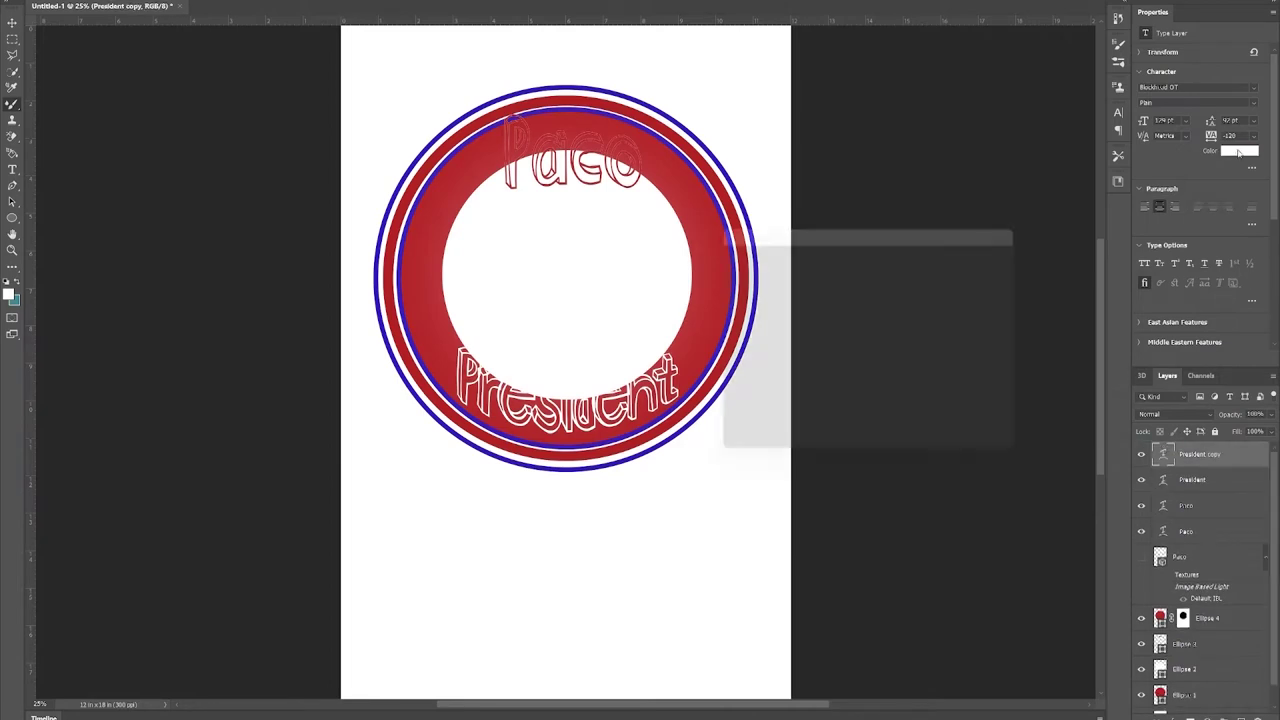
{"action": "left_click", "coordinate": [694, 350]}
{"action": "left_click", "coordinate": [997, 249]}
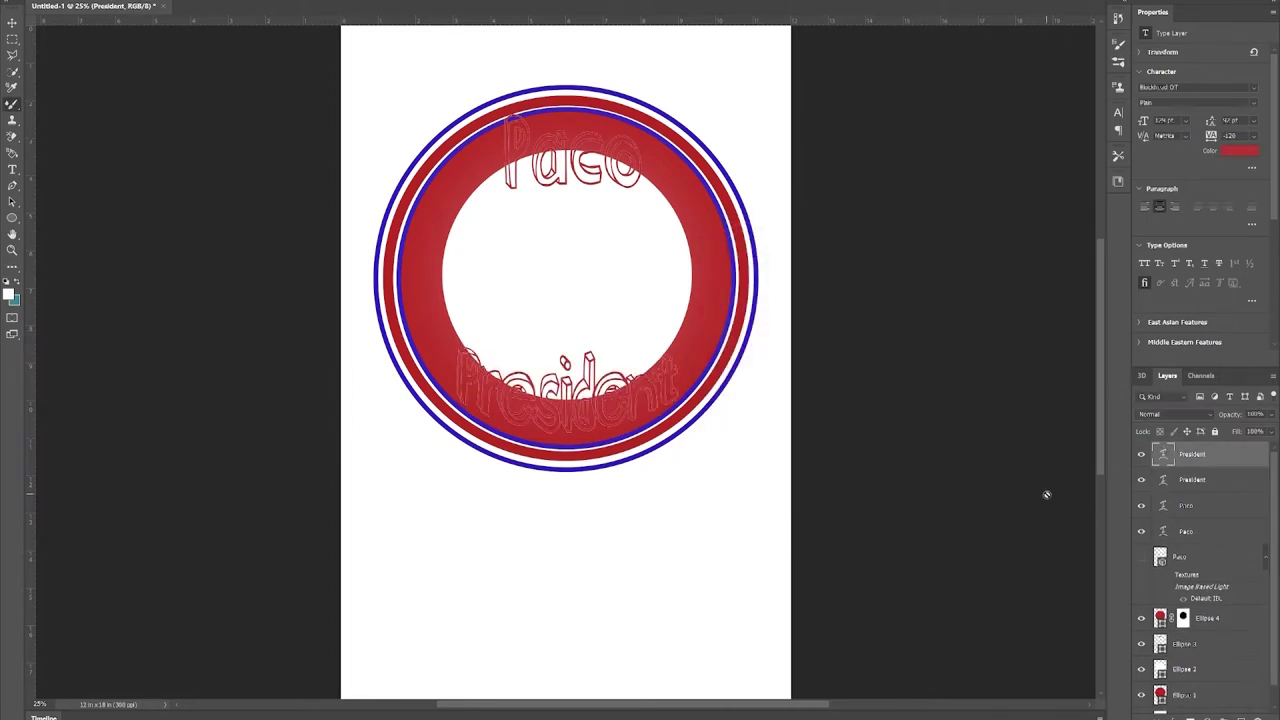
Add a layer mask to the red "President" copy and shrink the brush to a size suited to masking its letters.
{"action": "left_click", "coordinate": [1190, 717]}
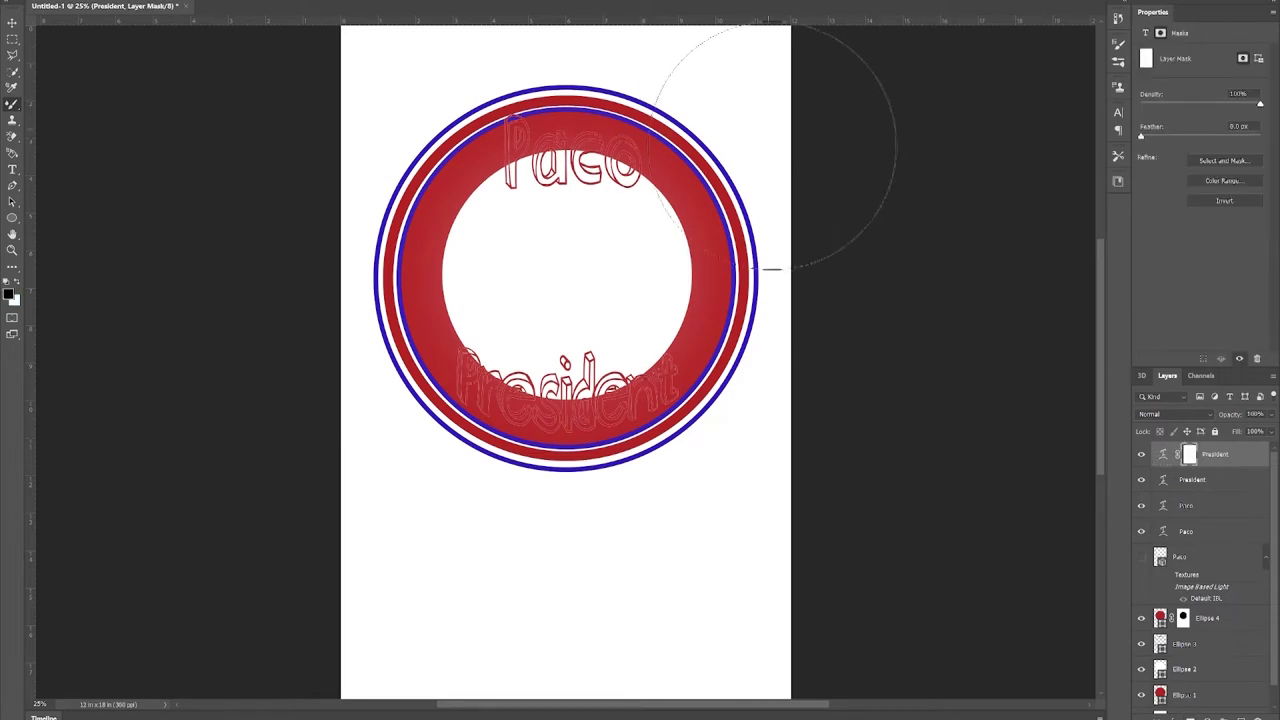
{"action": "key", "text": "l"}
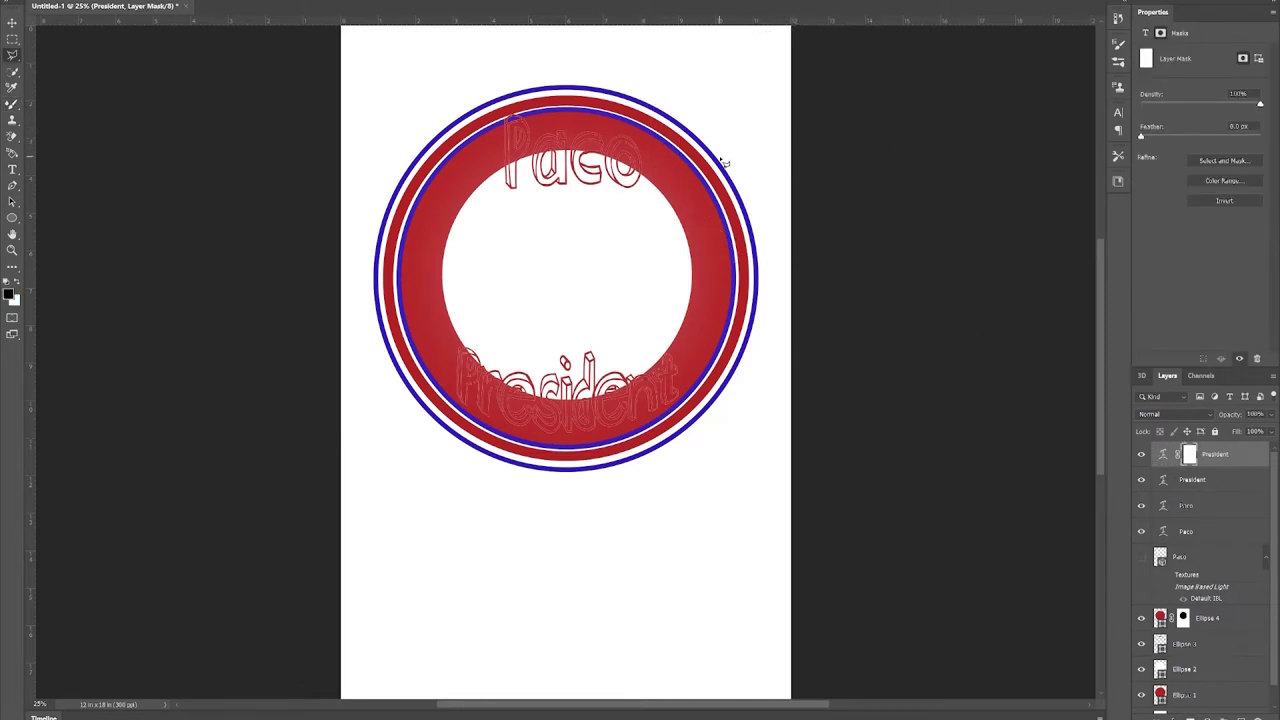
{"action": "key", "text": "b"}
{"action": "key", "text": "bracketleft"}
{"action": "key", "text": "bracketleft"}
{"action": "key", "text": "bracketleft"}
{"action": "key", "text": "bracketleft"}
{"action": "key", "text": "bracketleft"}
{"action": "key", "text": "bracketleft"}
{"action": "key", "text": "bracketleft"}
{"action": "key", "text": "bracketleft"}
{"action": "key", "text": "ctrl+plus"}
{"action": "key", "text": "ctrl+plus"}
{"action": "key", "text": "ctrl+plus"}
{"action": "key", "text": "ctrl+plus"}
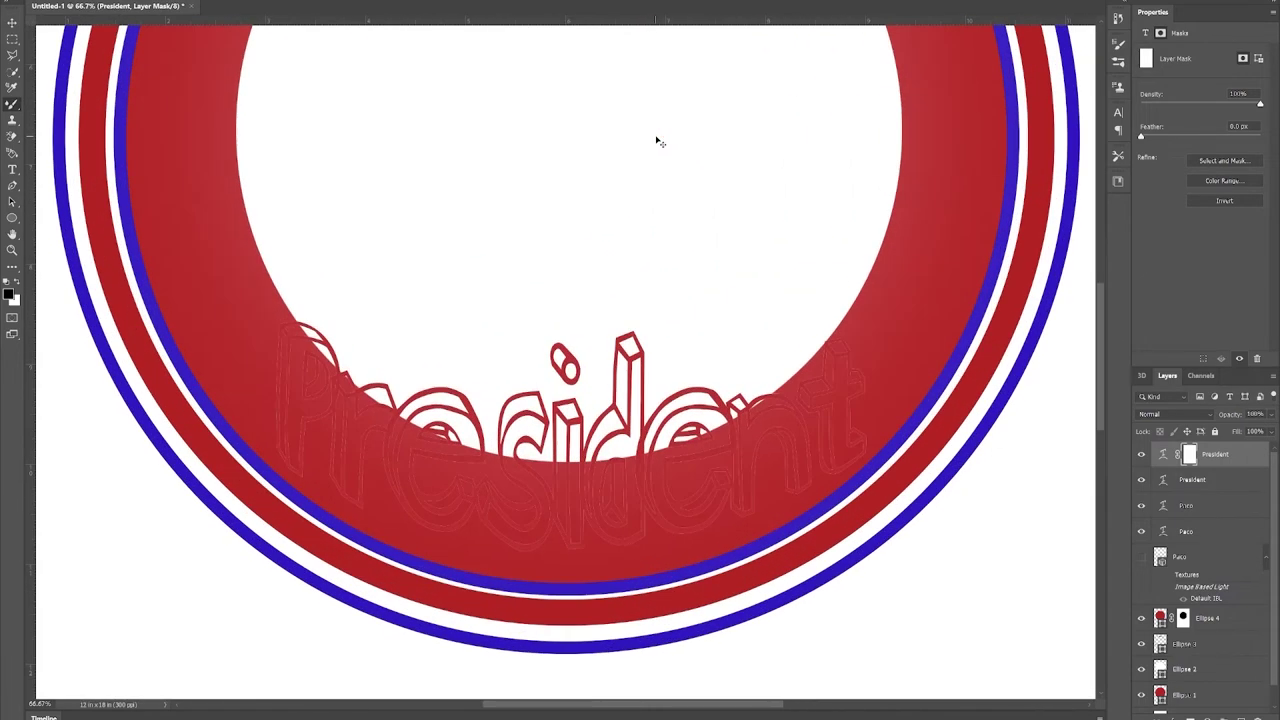
Check which lettering the top "President" layer controls by toggling its visibility.
{"action": "mouse_move", "coordinate": [660, 310]}
{"action": "left_mouse_down"}
{"action": "mouse_move", "coordinate": [595, 690]}
{"action": "mouse_move", "coordinate": [745, 606]}
{"action": "left_mouse_up"}
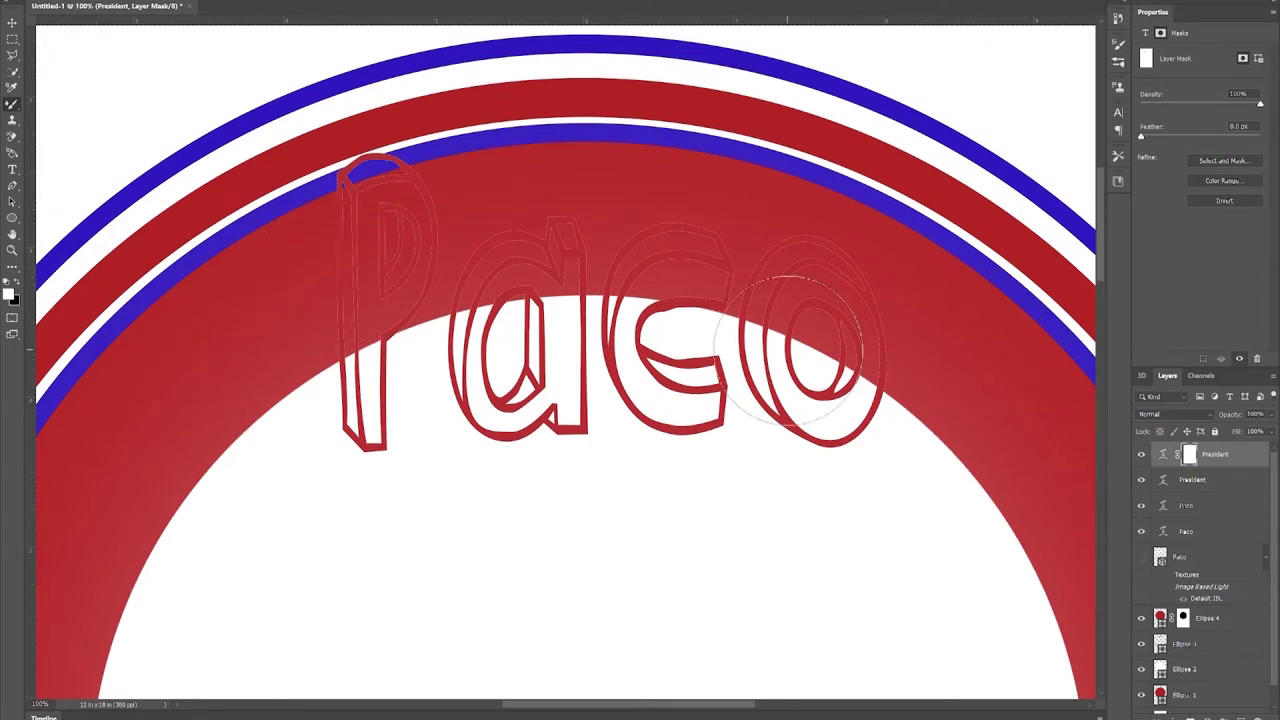
{"action": "key", "text": "x"}
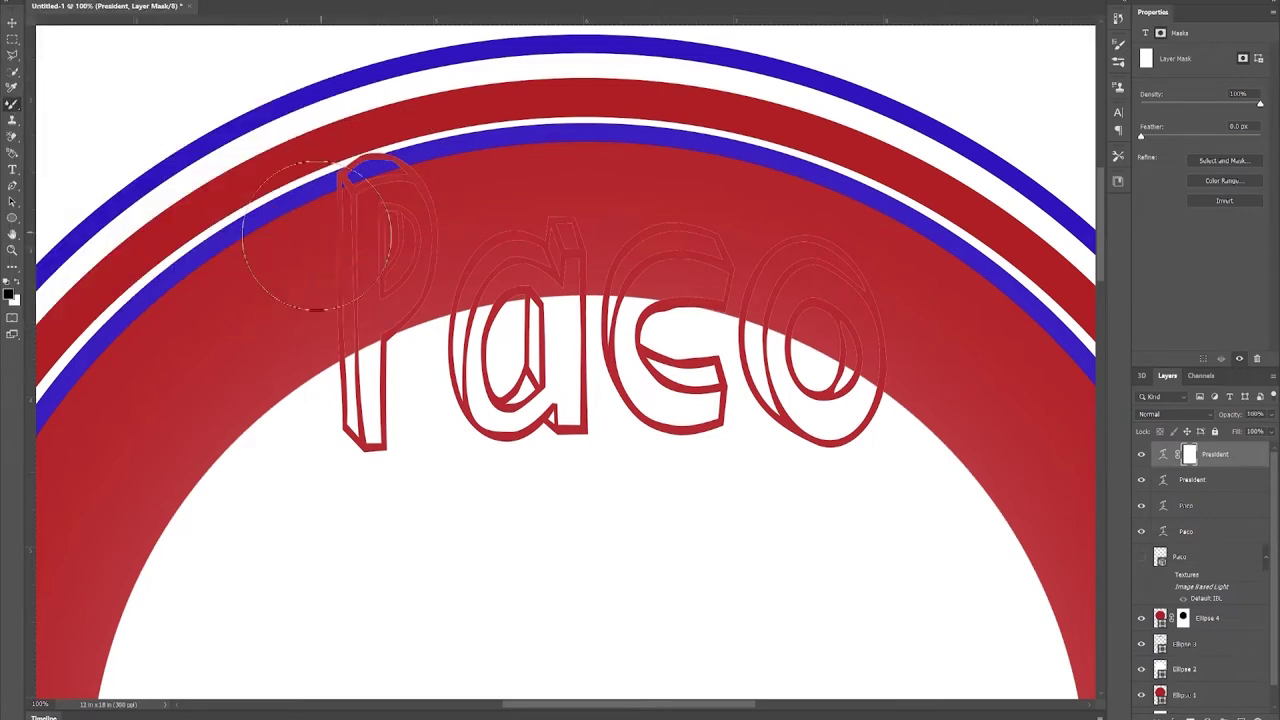
{"action": "left_click", "coordinate": [1143, 455]}
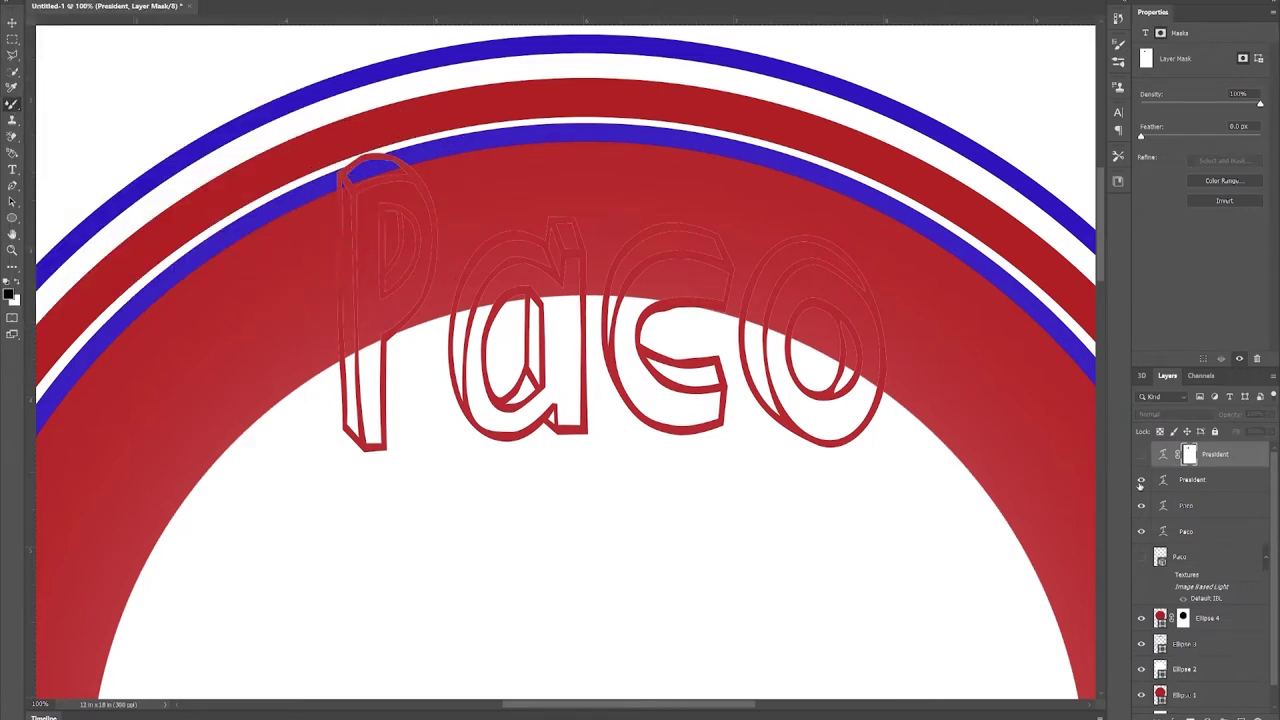
{"action": "left_click", "coordinate": [1185, 481]}
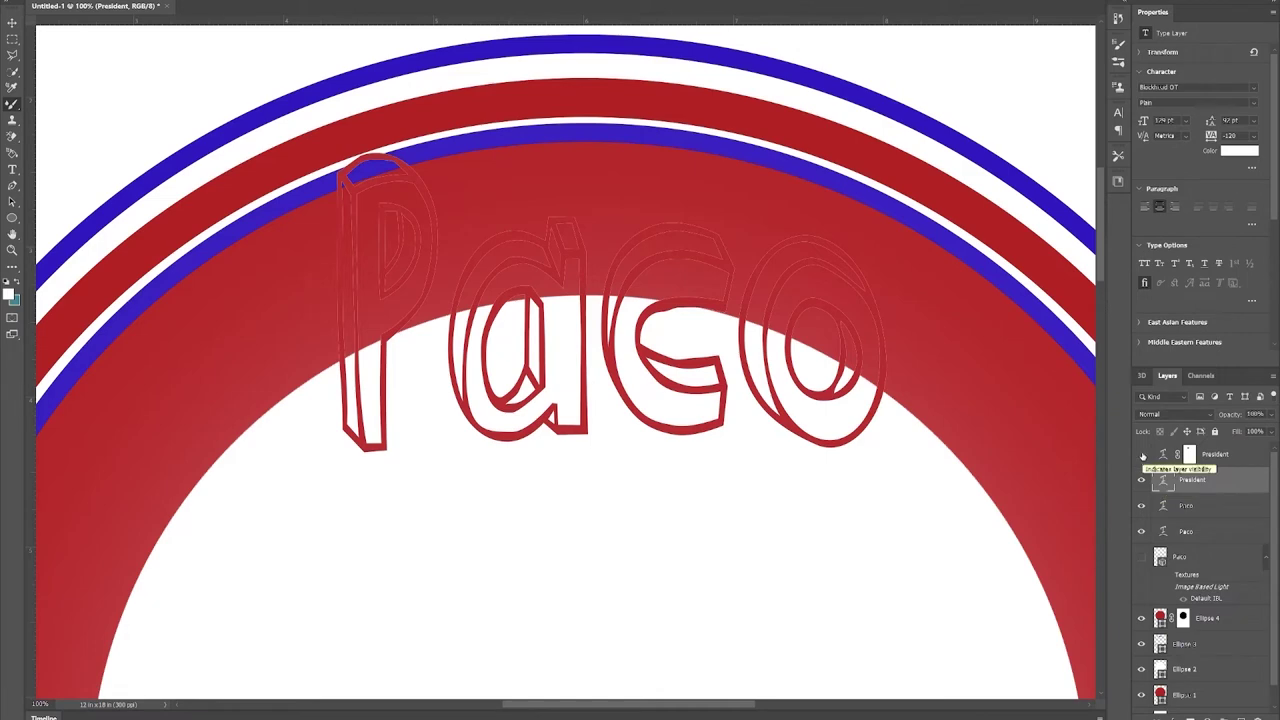
{"action": "left_click", "coordinate": [1143, 455]}
Mask out the red "President" lettering over the red ring in black, keeping it red over the white centre.
{"action": "left_click", "coordinate": [1189, 455]}
{"action": "scroll", "coordinate": [600, 223], "scroll_direction": "down", "scroll_amount": 10}
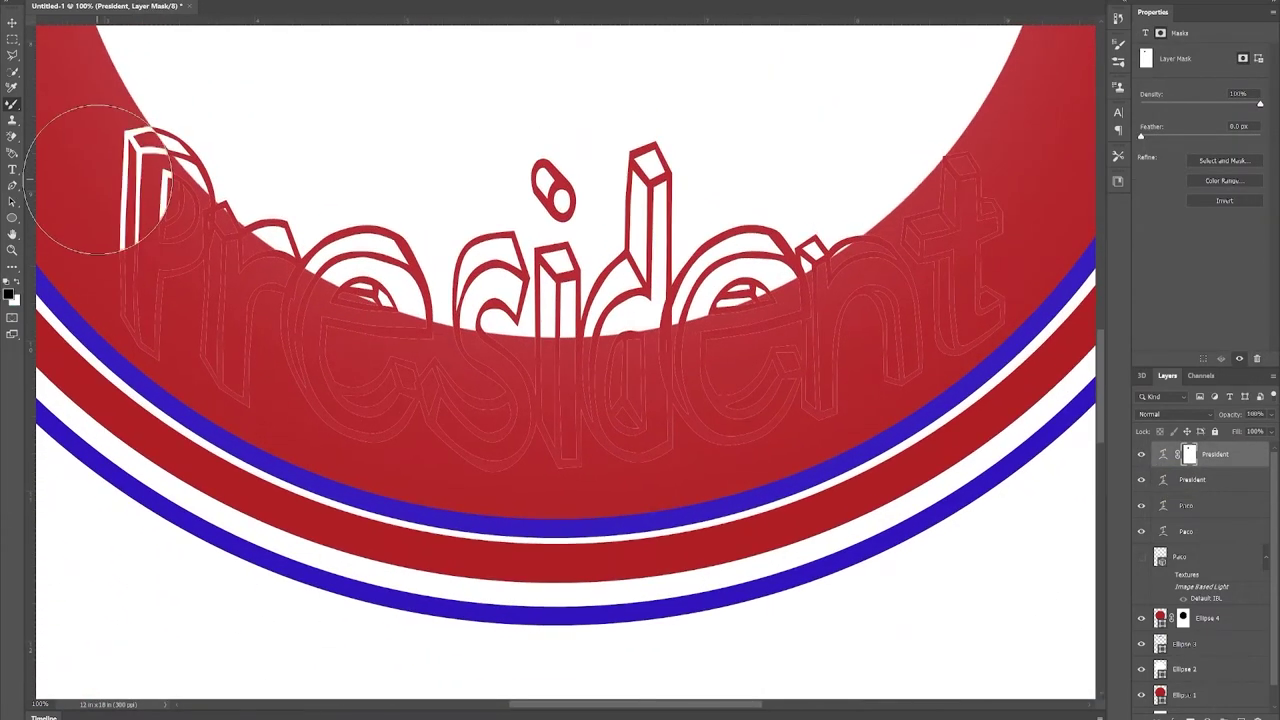
{"action": "mouse_move", "coordinate": [97, 179]}
{"action": "left_mouse_down"}
{"action": "mouse_move", "coordinate": [109, 214]}
{"action": "mouse_move", "coordinate": [191, 234]}
{"action": "mouse_move", "coordinate": [157, 271]}
{"action": "mouse_move", "coordinate": [186, 272]}
{"action": "mouse_move", "coordinate": [253, 337]}
{"action": "mouse_move", "coordinate": [405, 395]}
{"action": "mouse_move", "coordinate": [540, 415]}
{"action": "mouse_move", "coordinate": [680, 405]}
{"action": "mouse_move", "coordinate": [725, 420]}
{"action": "mouse_move", "coordinate": [830, 350]}
{"action": "mouse_move", "coordinate": [945, 300]}
{"action": "mouse_move", "coordinate": [968, 258]}
{"action": "mouse_move", "coordinate": [1043, 188]}
{"action": "left_mouse_up"}
{"action": "mouse_move", "coordinate": [795, 208]}
{"action": "left_mouse_down"}
{"action": "mouse_move", "coordinate": [860, 394]}
{"action": "mouse_move", "coordinate": [923, 443]}
{"action": "left_mouse_up"}
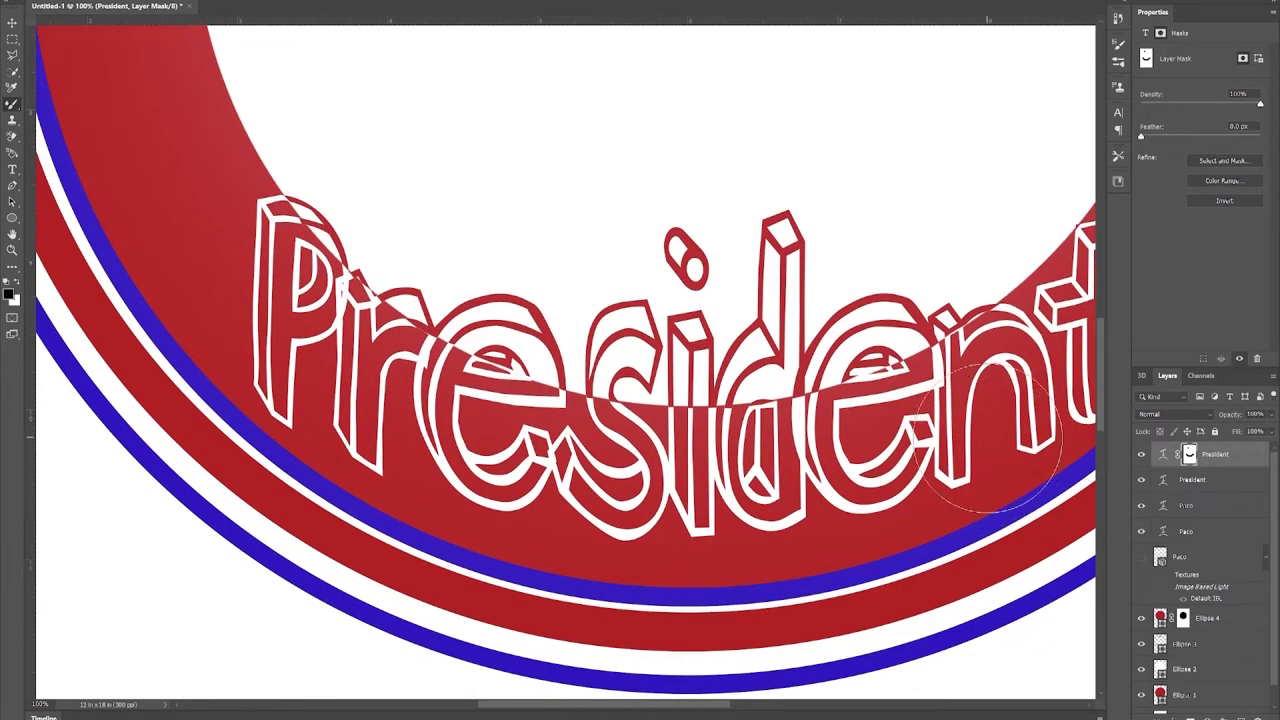
Add a layer mask to the red "Paco" copy and paint out its lettering where it overlaps the red ring.
{"action": "left_click", "coordinate": [1191, 506]}
{"action": "left_click", "coordinate": [1191, 716]}
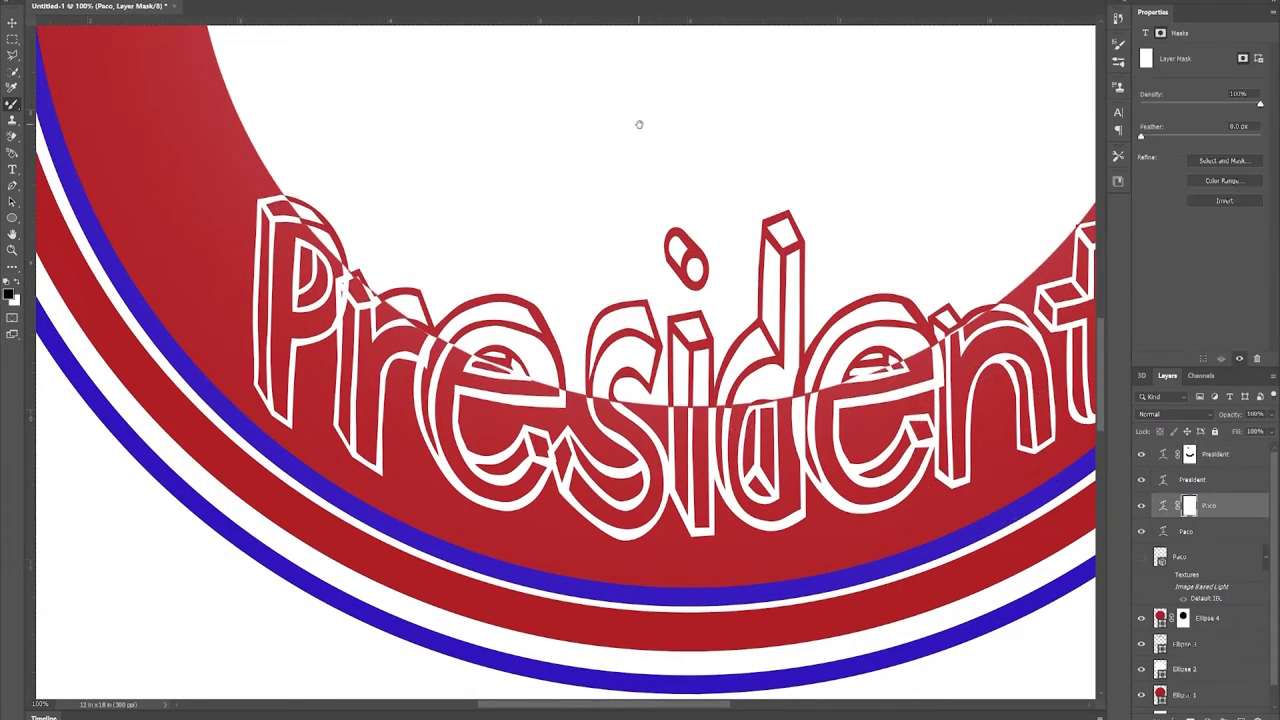
{"action": "left_click_drag", "start_coordinate": [639, 124], "coordinate": [638, 289]}
{"action": "left_click_drag", "start_coordinate": [380, 249], "coordinate": [277, 357]}
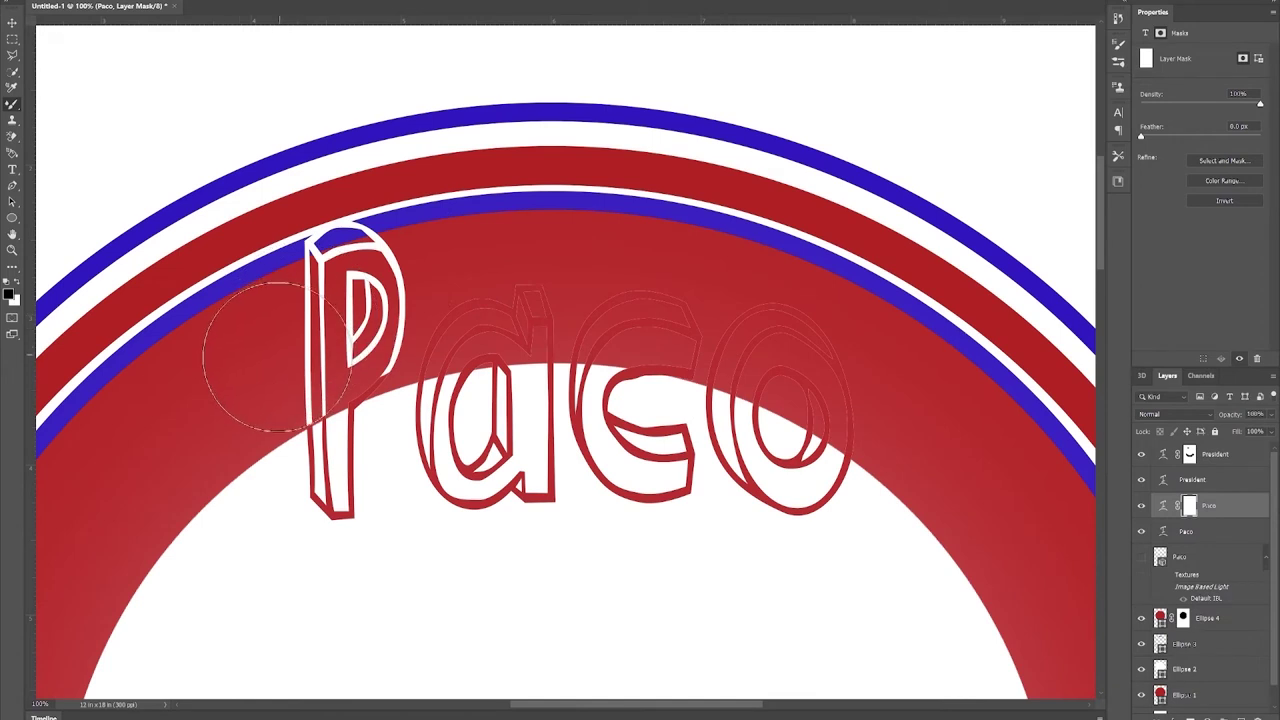
{"action": "mouse_move", "coordinate": [370, 335]}
{"action": "left_mouse_down"}
{"action": "mouse_move", "coordinate": [435, 322]}
{"action": "mouse_move", "coordinate": [463, 292]}
{"action": "mouse_move", "coordinate": [701, 305]}
{"action": "mouse_move", "coordinate": [770, 375]}
{"action": "mouse_move", "coordinate": [860, 430]}
{"action": "mouse_move", "coordinate": [791, 545]}
{"action": "left_mouse_up"}
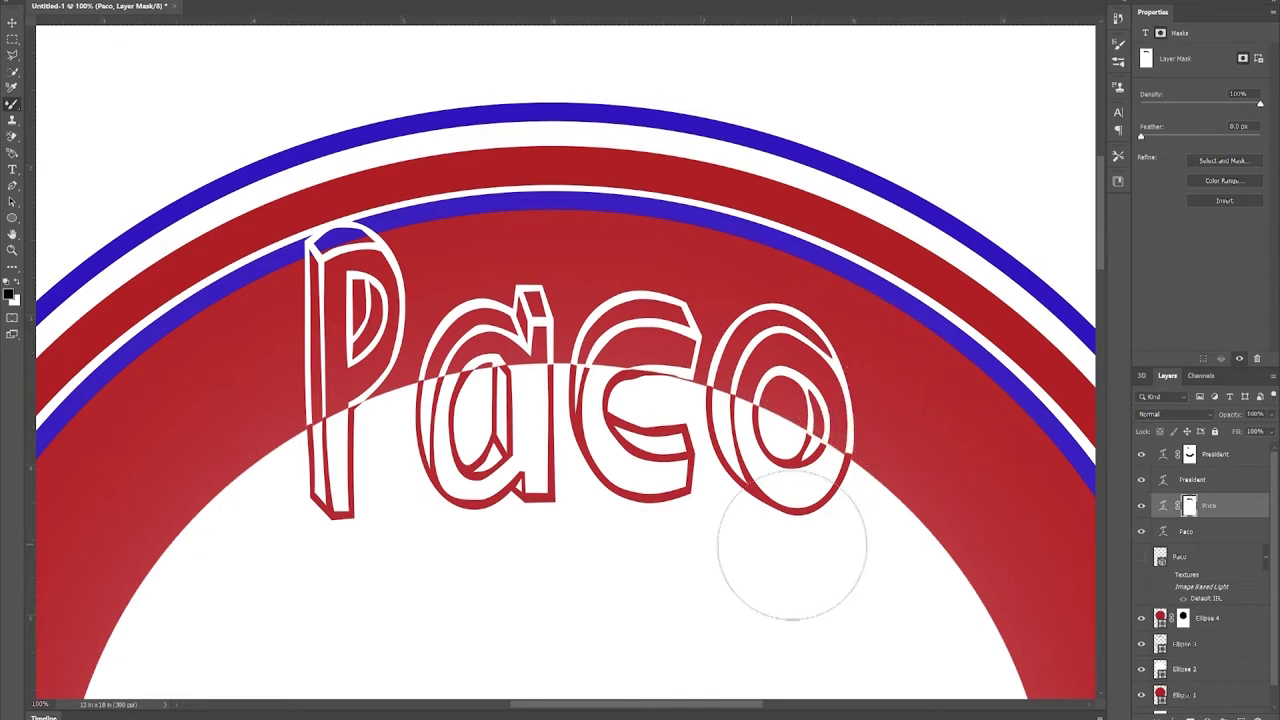
{"action": "key", "text": "x"}
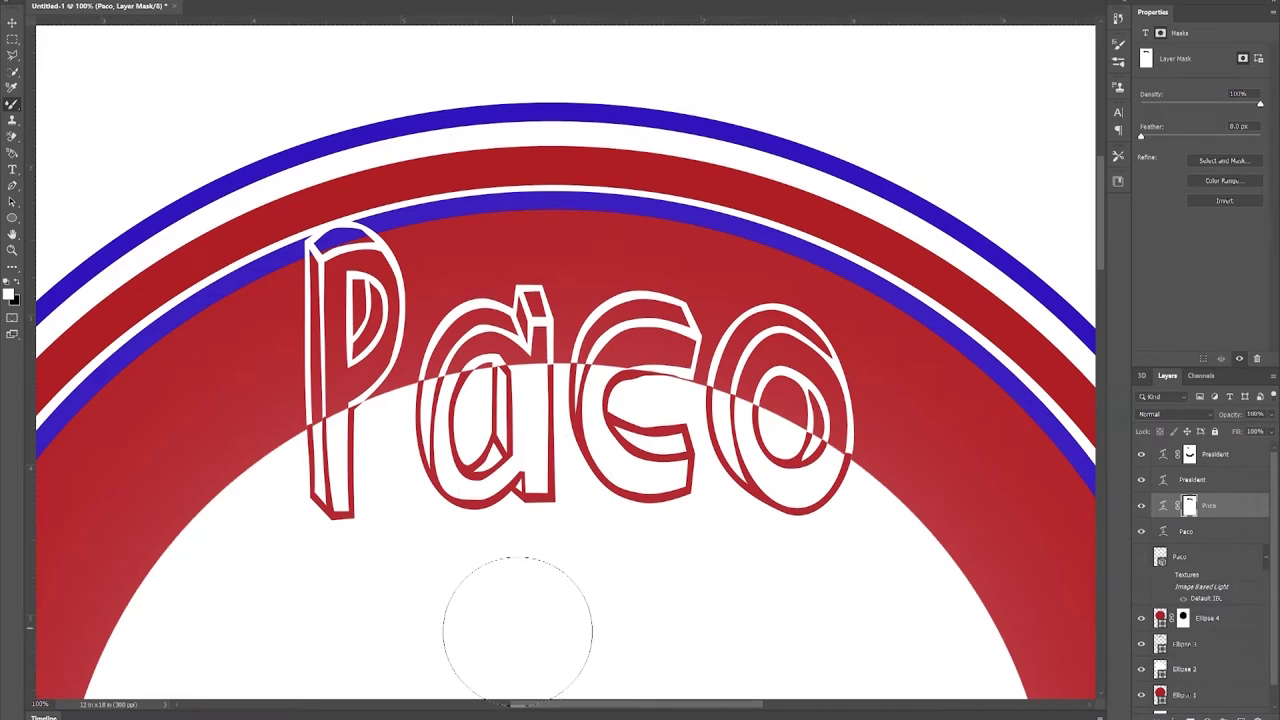
Place the four chick photos from the open file folder into the document and hide all except Image[3].
{"action": "key", "text": "ctrl+minus"}
{"action": "key", "text": "ctrl+minus"}
{"action": "key", "text": "ctrl+minus"}
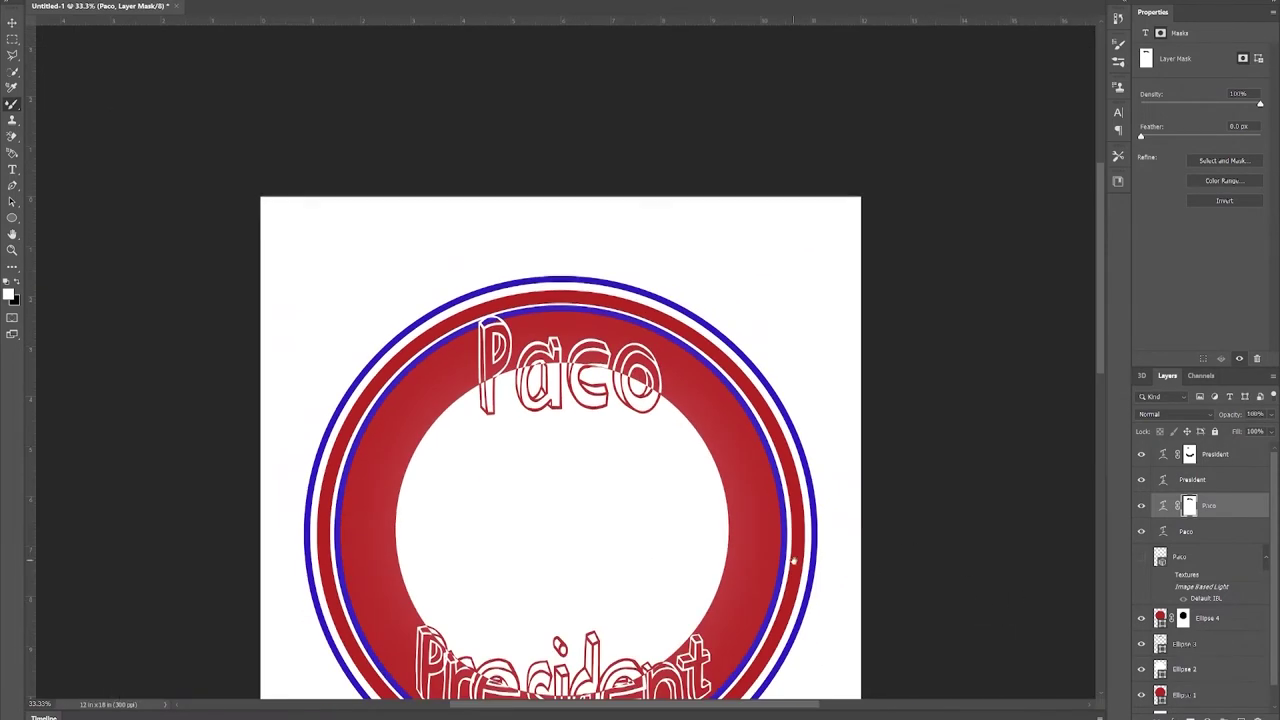
{"action": "scroll", "coordinate": [793, 562], "scroll_direction": "down", "scroll_amount": 4}
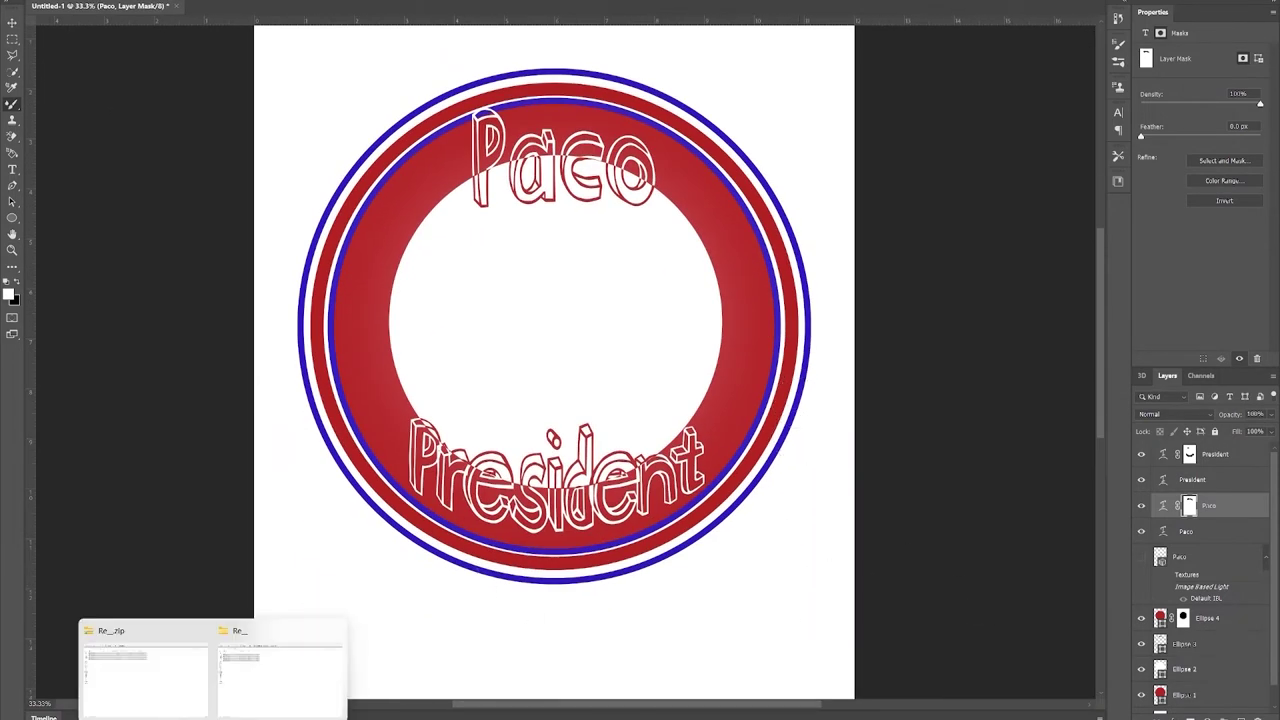
{"action": "left_click", "coordinate": [264, 668]}
{"action": "left_click_drag", "start_coordinate": [630, 4], "coordinate": [866, 304]}
{"action": "left_click_drag", "start_coordinate": [737, 426], "coordinate": [628, 418]}
{"action": "key", "text": "Return"}
{"action": "key", "text": "Return"}
{"action": "key", "text": "Return"}
{"action": "key", "text": "Return"}
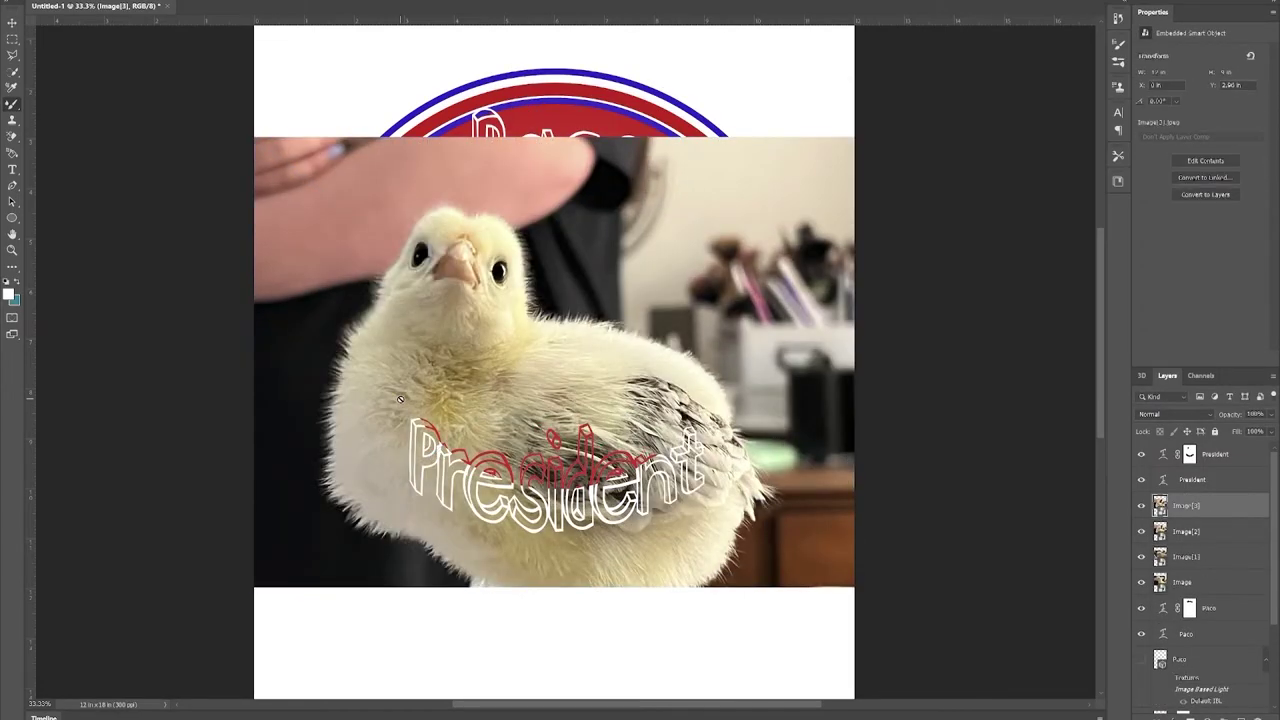
{"action": "left_click_drag", "start_coordinate": [1141, 550], "coordinate": [1141, 582]}
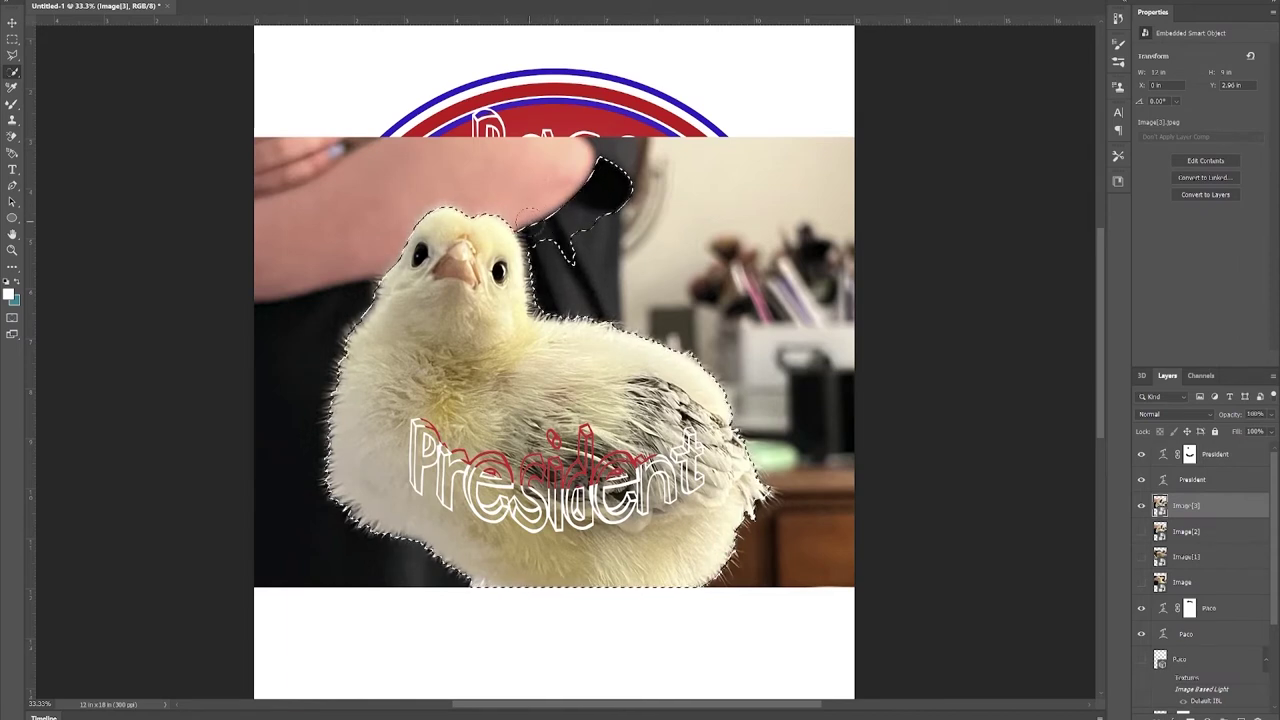
Trim the chick selection, refine its edge with a wider feather, 5% contrast and +3% shift, and output it to a new layer with layer mask.
{"action": "mouse_move", "coordinate": [530, 214]}
{"action": "left_mouse_down"}
{"action": "mouse_move", "coordinate": [539, 244]}
{"action": "mouse_move", "coordinate": [612, 178]}
{"action": "left_mouse_up"}
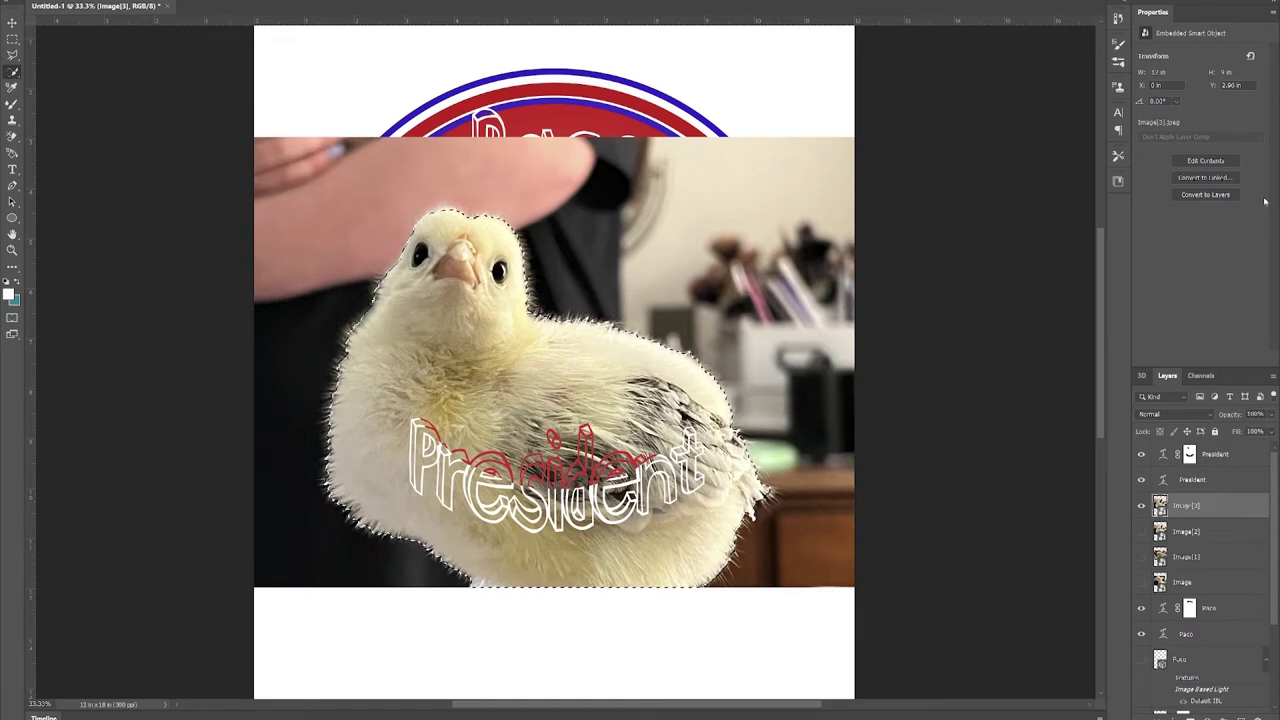
{"action": "key", "text": "ctrl+alt+r"}
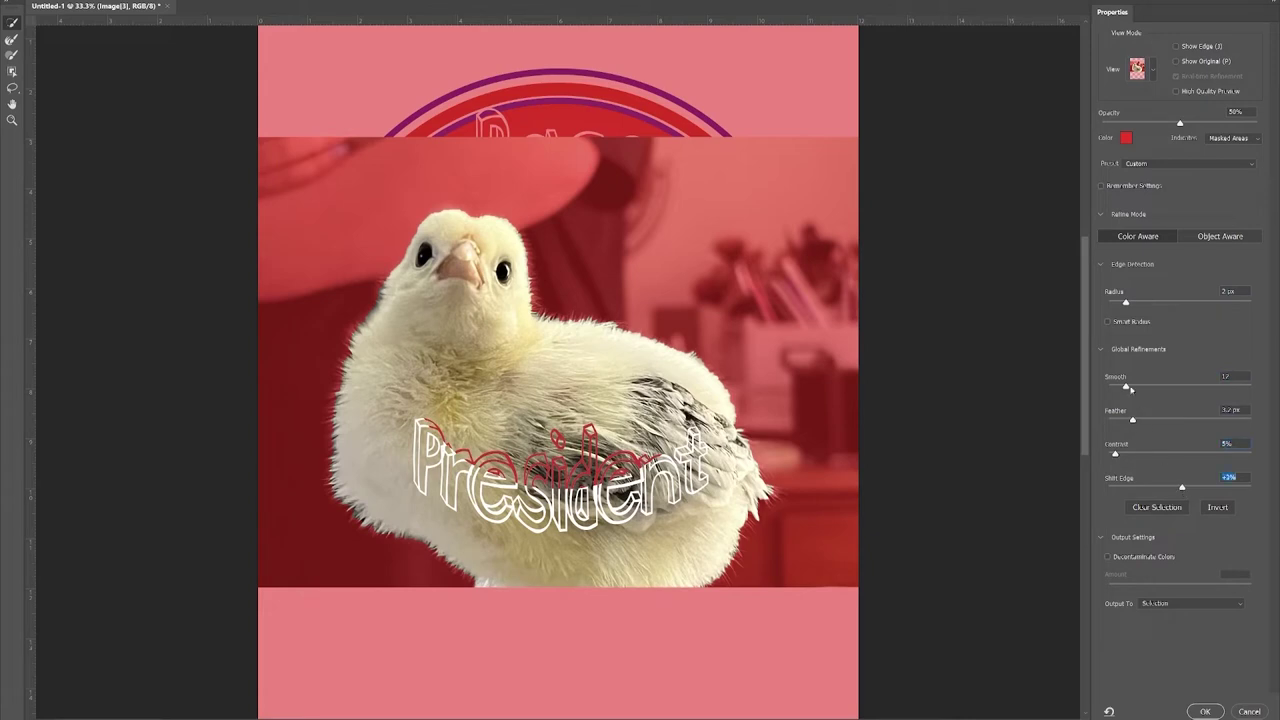
{"action": "left_click_drag", "start_coordinate": [1164, 422], "coordinate": [1177, 422]}
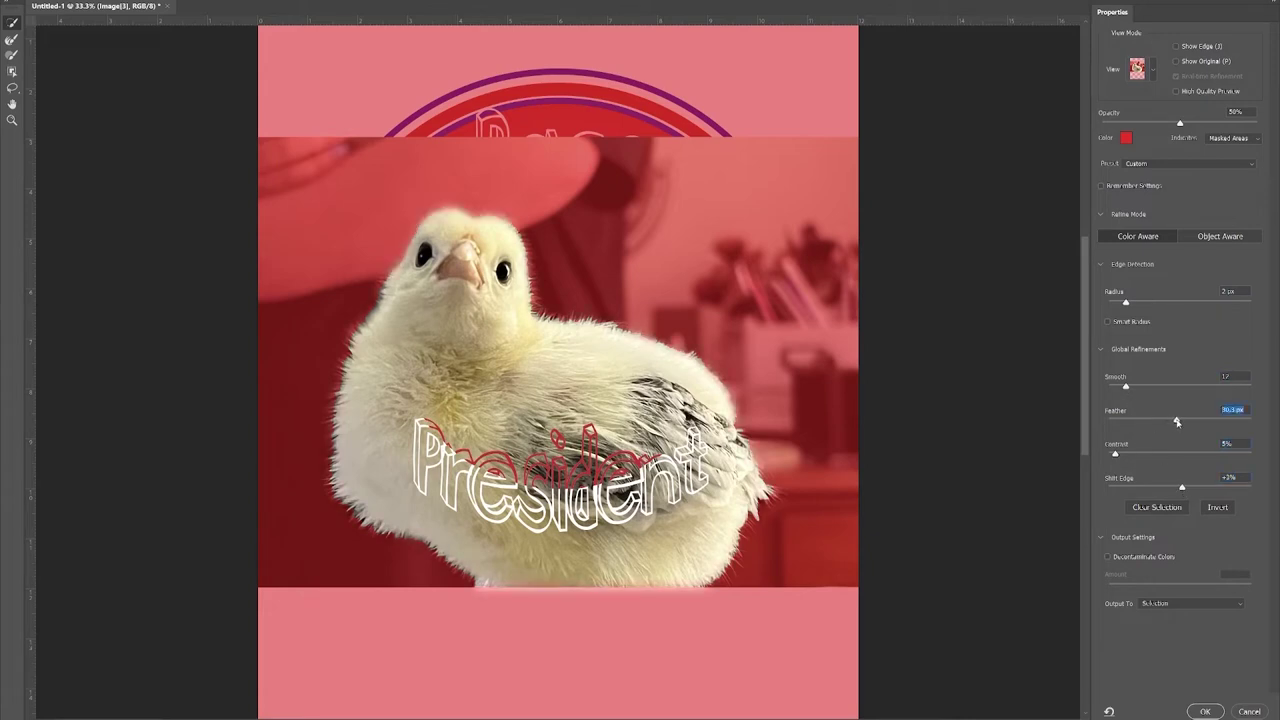
{"action": "left_click", "coordinate": [1195, 603]}
{"action": "left_click", "coordinate": [1180, 640]}
{"action": "left_click", "coordinate": [1205, 711]}
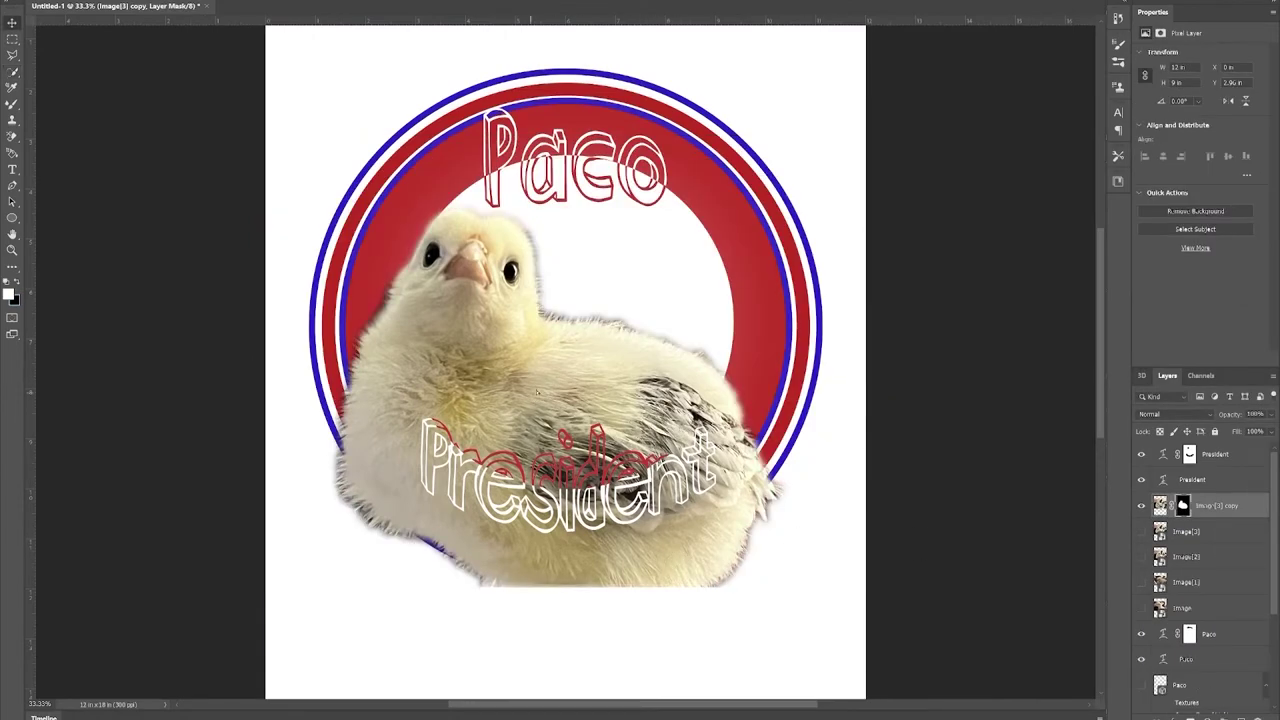
Move the chick cut-out across so its head sits in the emblem's opening, and add a vector mask to its layer.
{"action": "left_click_drag", "start_coordinate": [537, 393], "coordinate": [632, 392]}
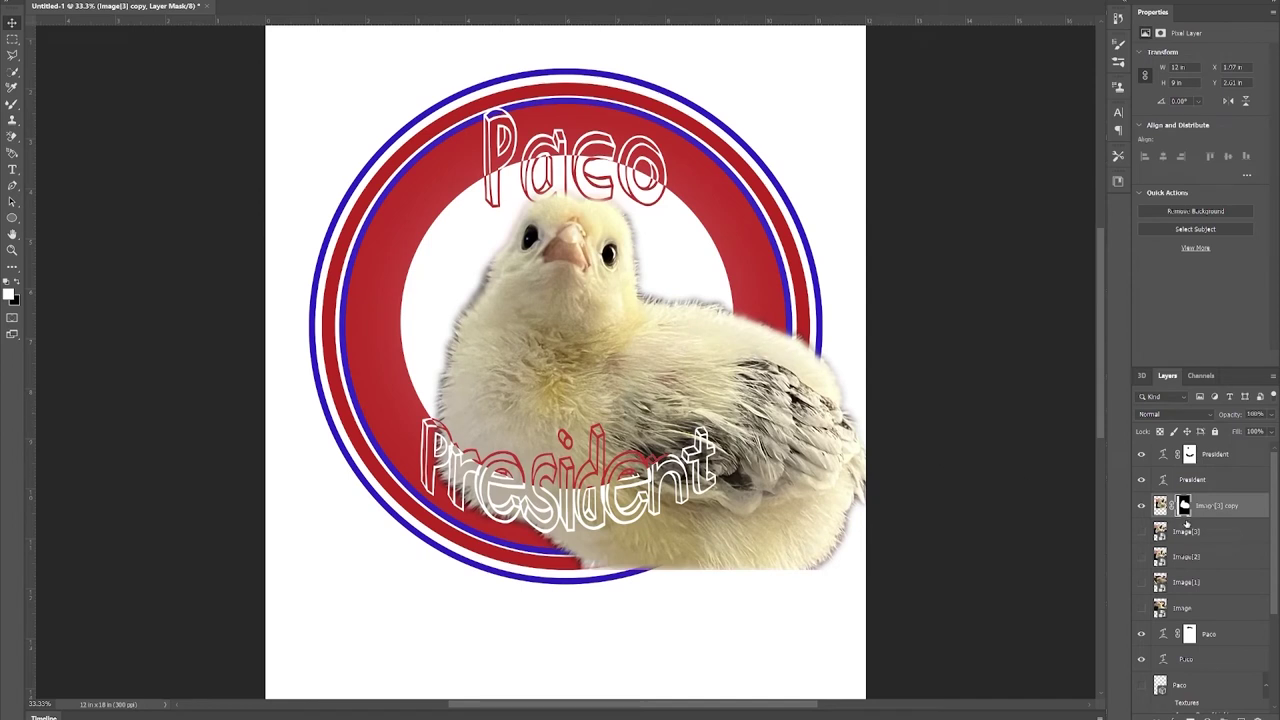
{"action": "left_click", "coordinate": [1201, 712]}
{"action": "key", "text": "b"}
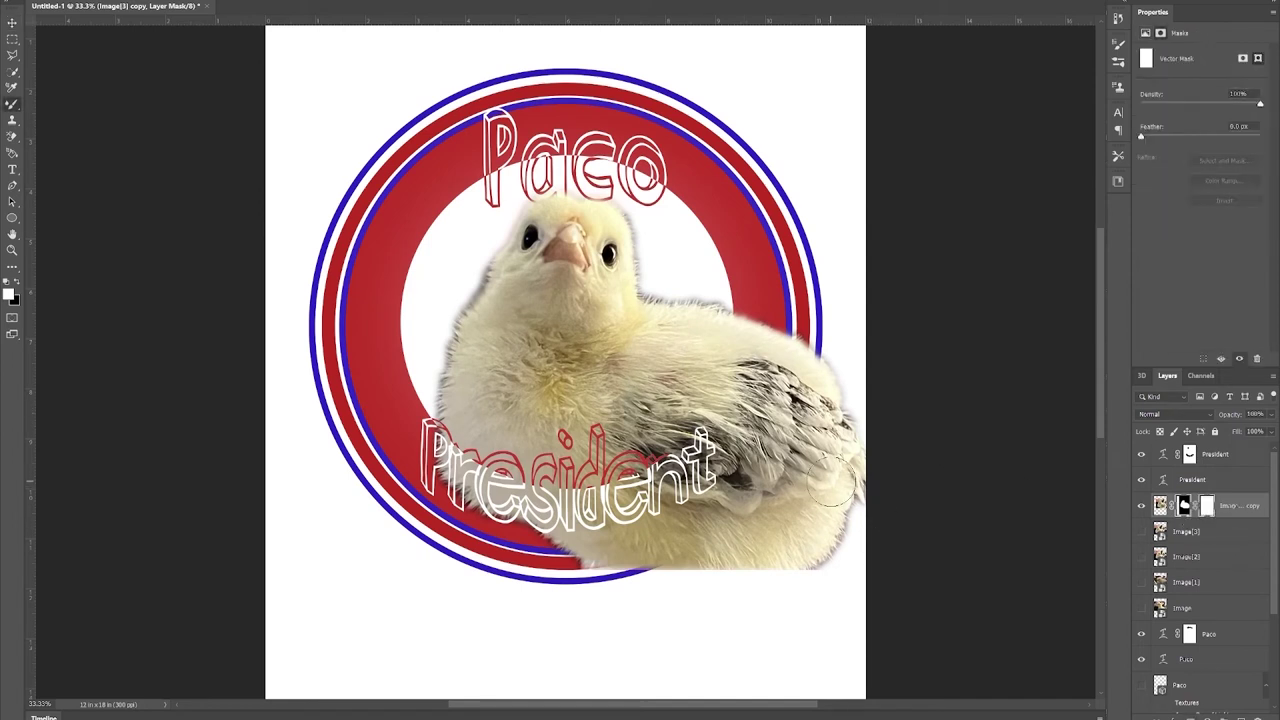
Try to lower the chick layer's opacity and paint out its body beyond the white opening with a large white brush.
{"action": "key", "text": "bracketright"}
{"action": "key", "text": "bracketright"}
{"action": "key", "text": "bracketright"}
{"action": "key", "text": "bracketright"}
{"action": "key", "text": "bracketright"}
{"action": "key", "text": "bracketright"}
{"action": "key", "text": "bracketright"}
{"action": "left_click", "coordinate": [1160, 505]}
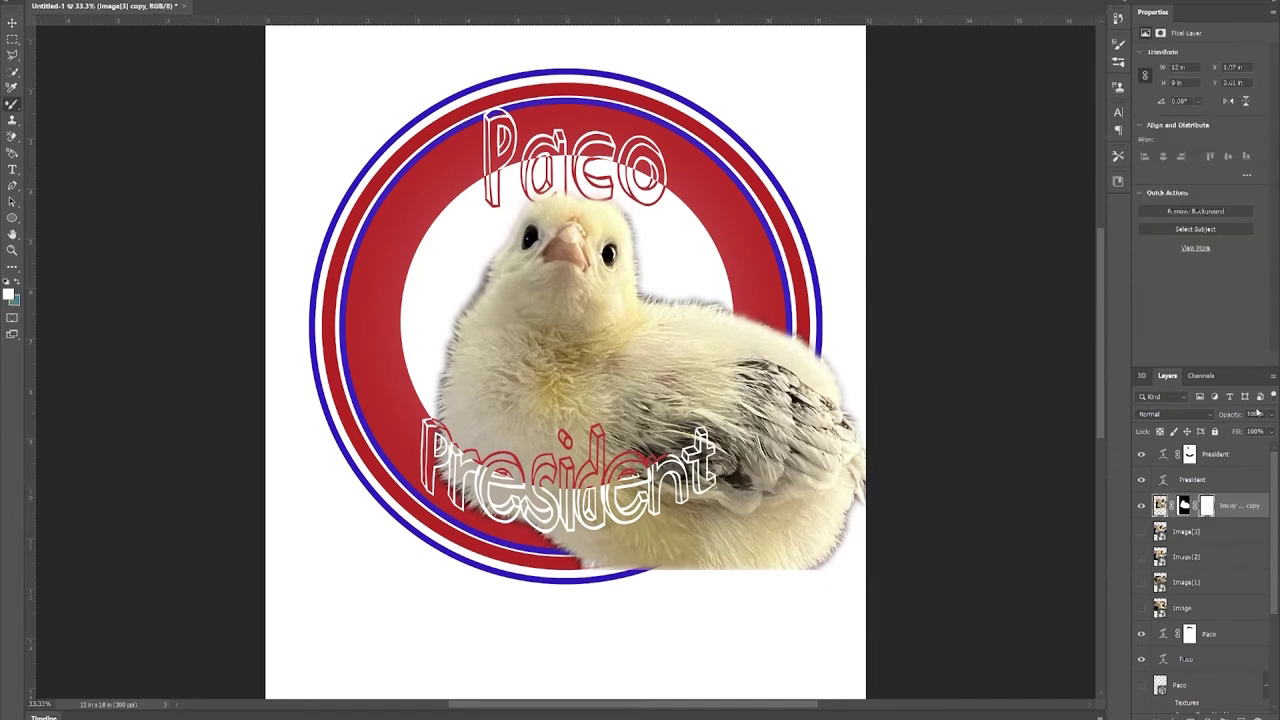
{"action": "left_click", "coordinate": [1242, 430]}
{"action": "left_click", "coordinate": [1208, 507]}
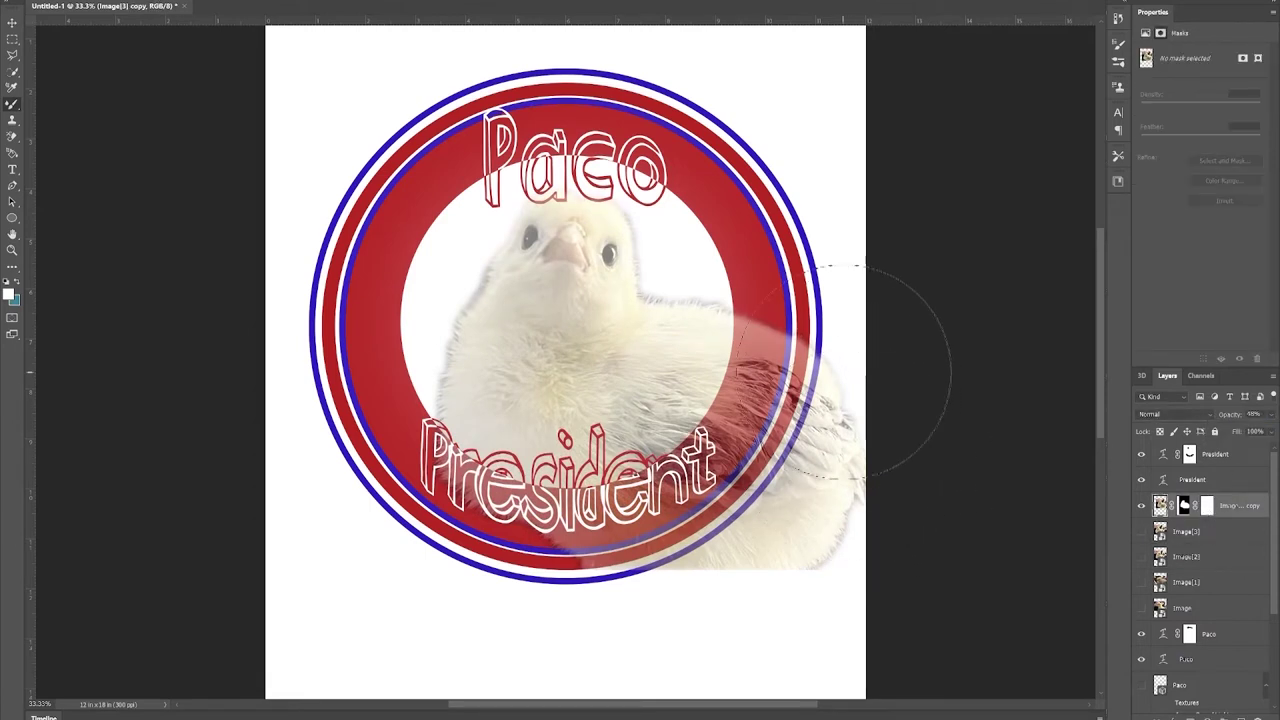
{"action": "mouse_move", "coordinate": [900, 371]}
{"action": "left_mouse_down"}
{"action": "mouse_move", "coordinate": [723, 566]}
{"action": "mouse_move", "coordinate": [773, 562]}
{"action": "left_mouse_up"}
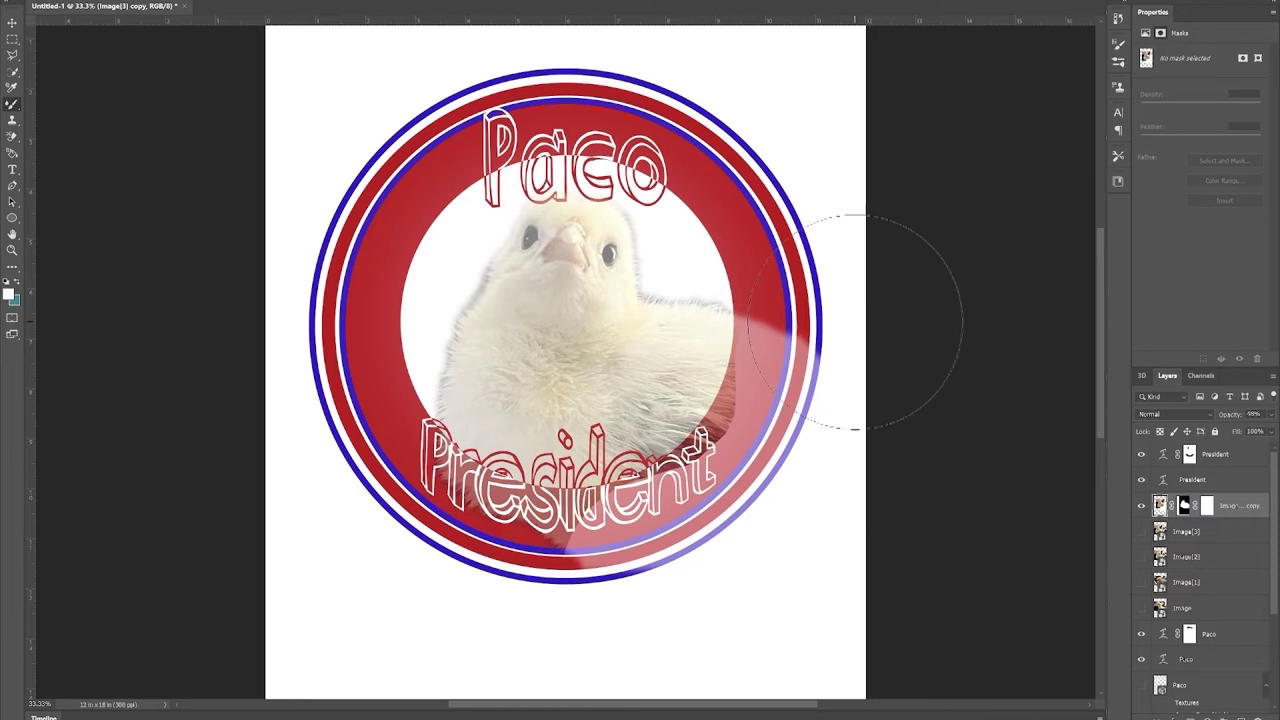
{"action": "mouse_move", "coordinate": [835, 383]}
{"action": "left_mouse_down"}
{"action": "mouse_move", "coordinate": [763, 515]}
{"action": "mouse_move", "coordinate": [798, 542]}
{"action": "left_mouse_up"}
{"action": "key", "text": "x"}
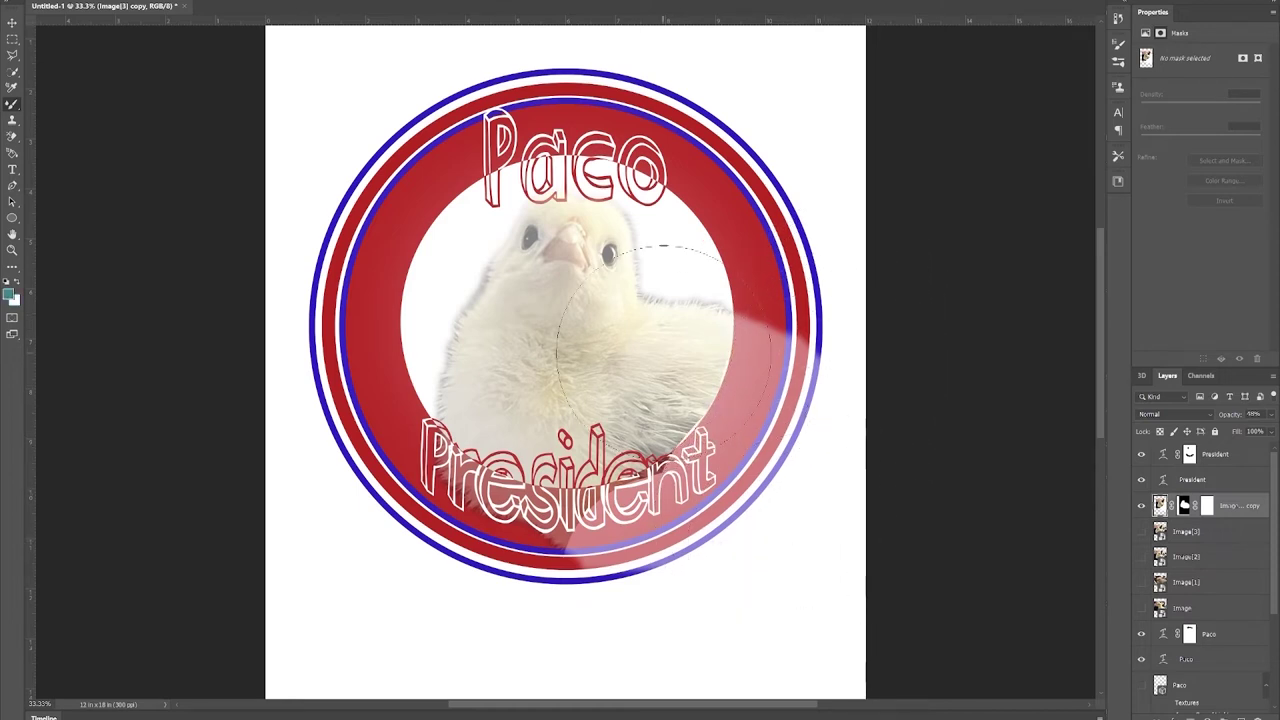
{"action": "left_click", "coordinate": [623, 336]}
Undo the brush strokes and the opacity change on the chick layer.
{"action": "key", "text": "ctrl+z"}
{"action": "key", "text": "ctrl+z"}
{"action": "key", "text": "ctrl+z"}
{"action": "key", "text": "ctrl+z"}
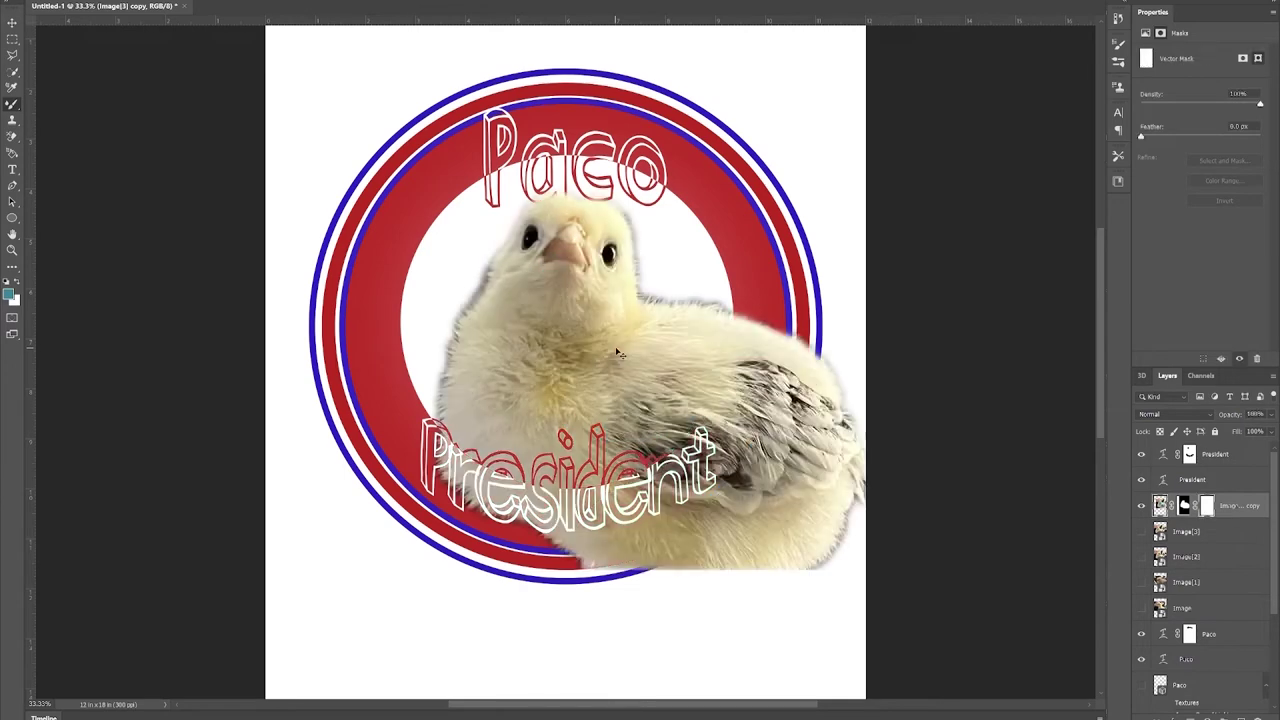
Lower the chick layer's opacity to 61% and replace its vector mask with a new one.
{"action": "left_click", "coordinate": [1207, 506]}
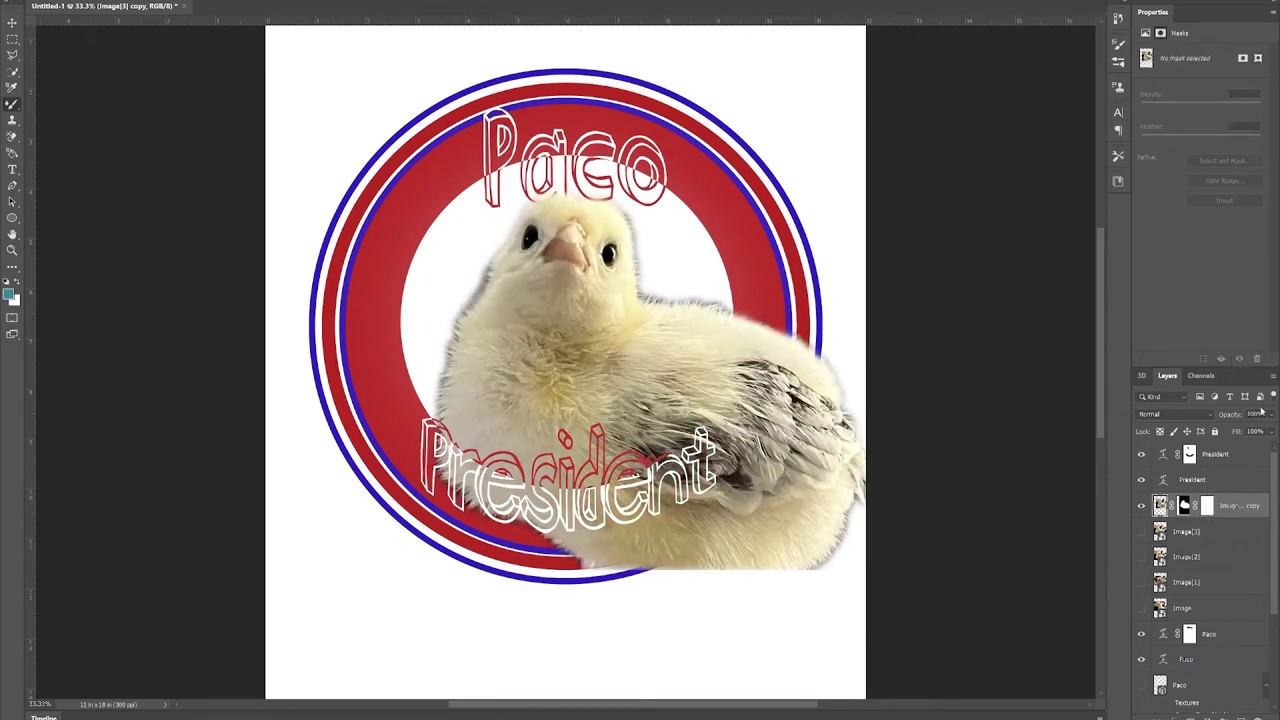
{"action": "left_click_drag", "start_coordinate": [1270, 414], "coordinate": [1247, 431]}
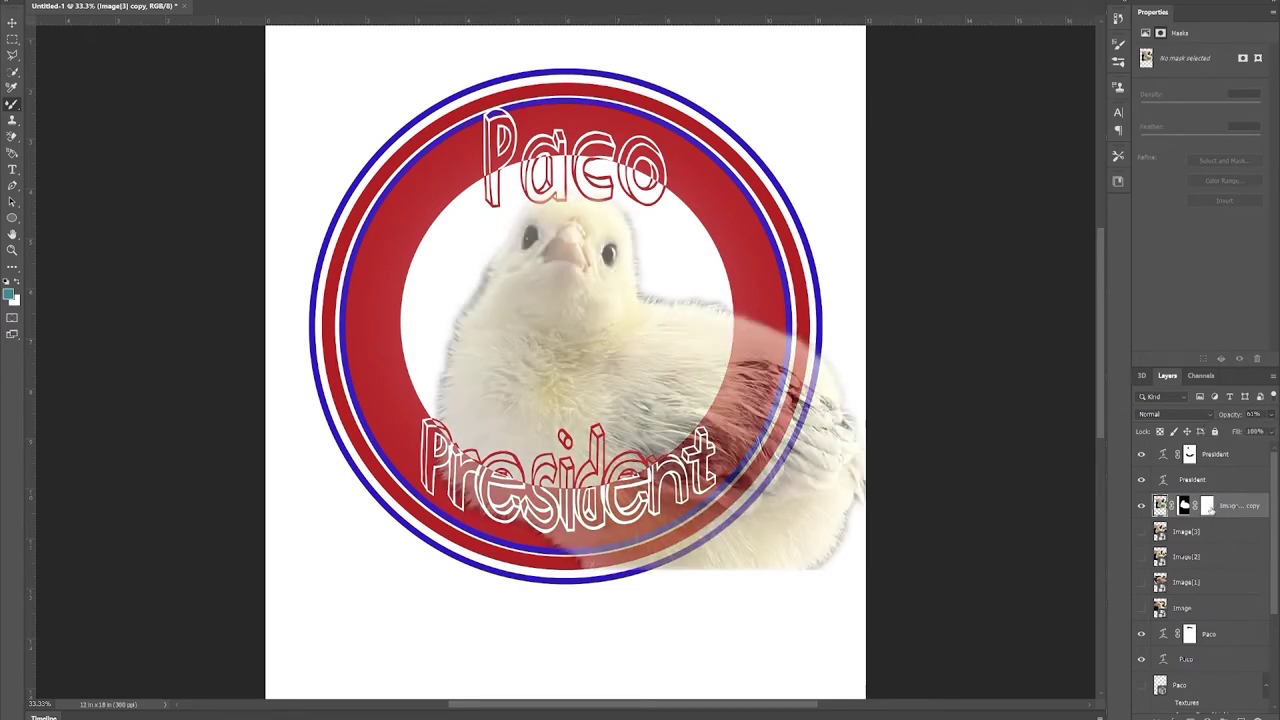
{"action": "left_click", "coordinate": [1206, 506]}
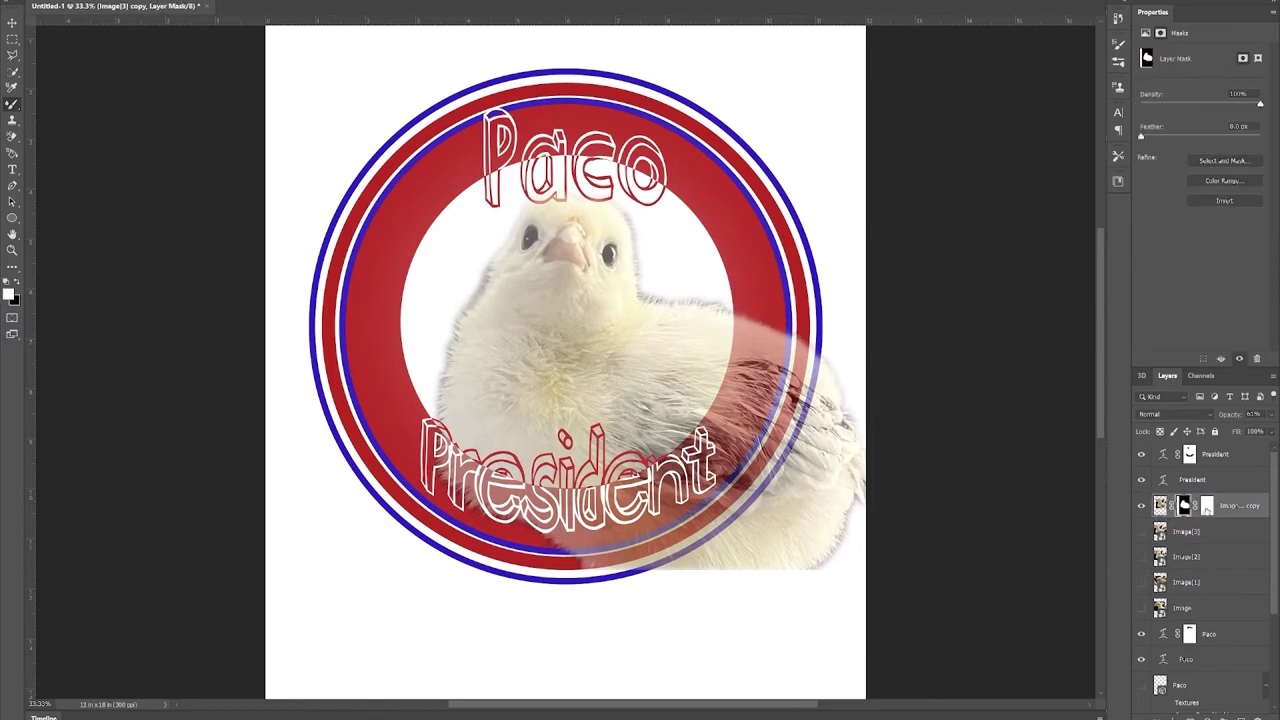
{"action": "left_click_drag", "start_coordinate": [1208, 508], "coordinate": [1256, 715]}
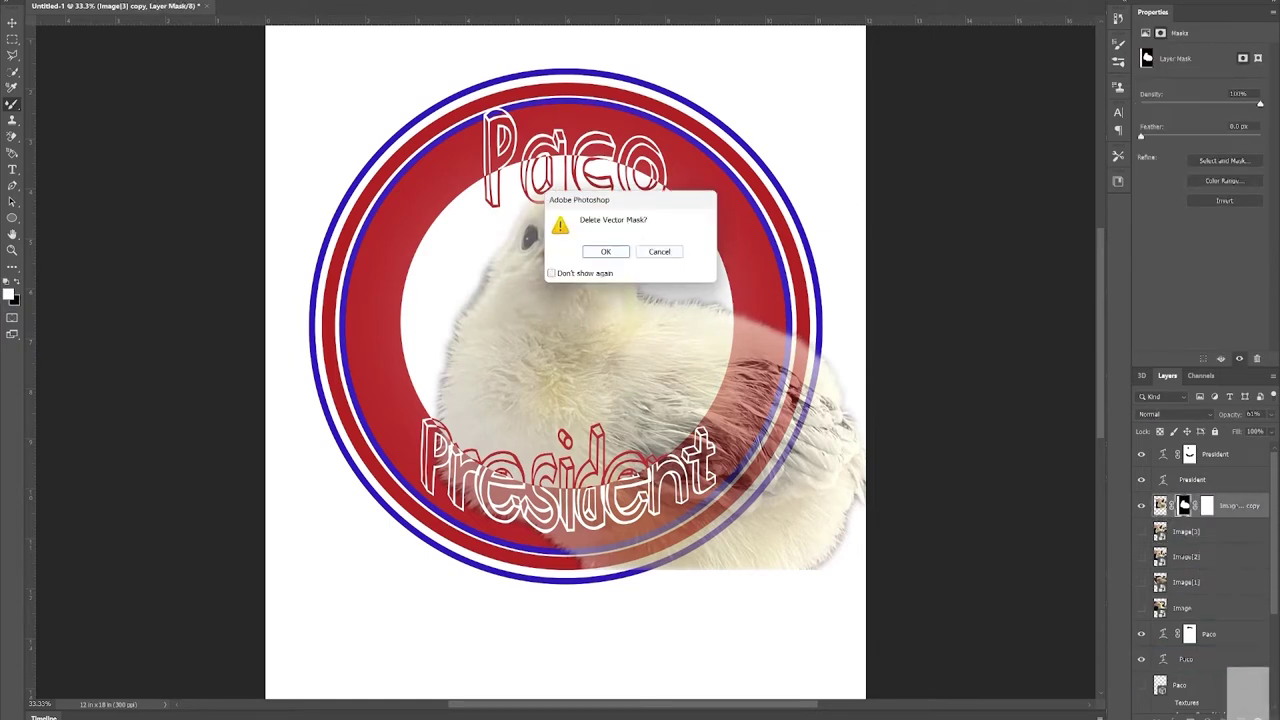
{"action": "left_click", "coordinate": [615, 254]}
{"action": "left_click", "coordinate": [1193, 710]}
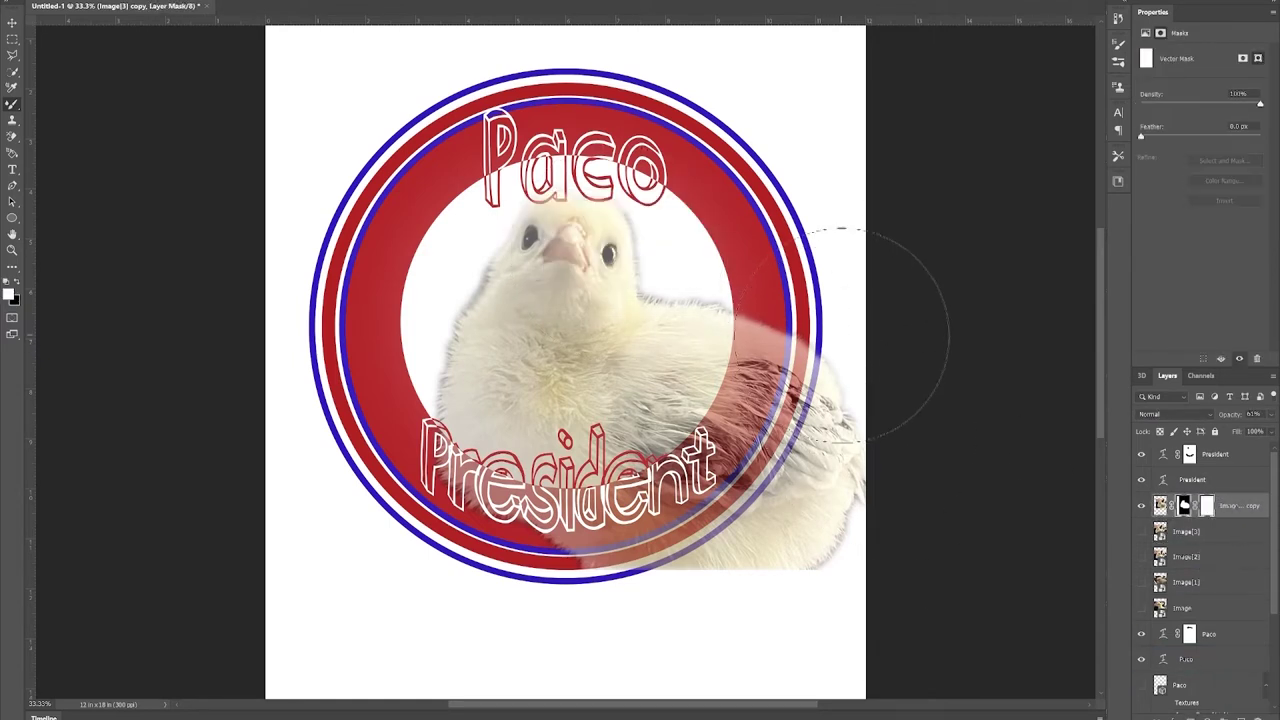
Paint black on the chick's layer mask to hide its body outside the white opening, using a smaller brush around the President lettering.
{"action": "mouse_move", "coordinate": [840, 325]}
{"action": "left_mouse_down"}
{"action": "mouse_move", "coordinate": [836, 451]}
{"action": "mouse_move", "coordinate": [748, 589]}
{"action": "mouse_move", "coordinate": [616, 627]}
{"action": "mouse_move", "coordinate": [509, 660]}
{"action": "left_mouse_up"}
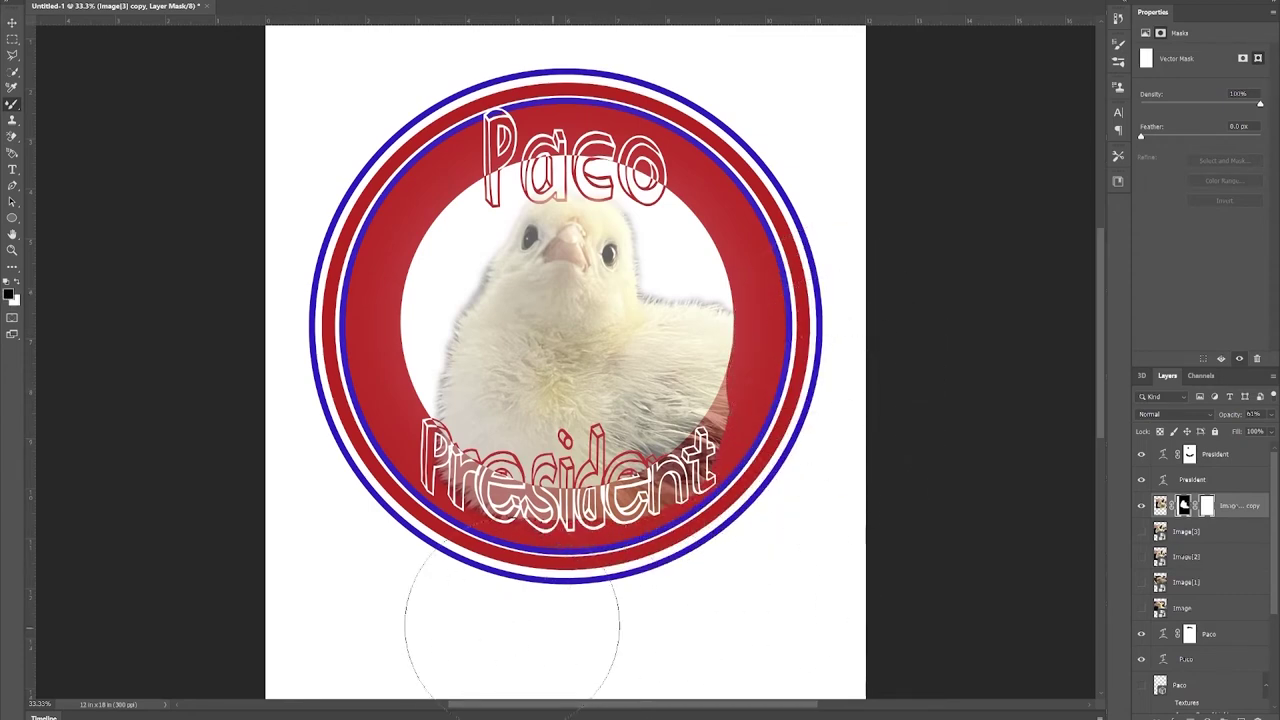
{"action": "key", "text": "ctrl+plus"}
{"action": "key", "text": "ctrl+plus"}
{"action": "key", "text": "ctrl+plus"}
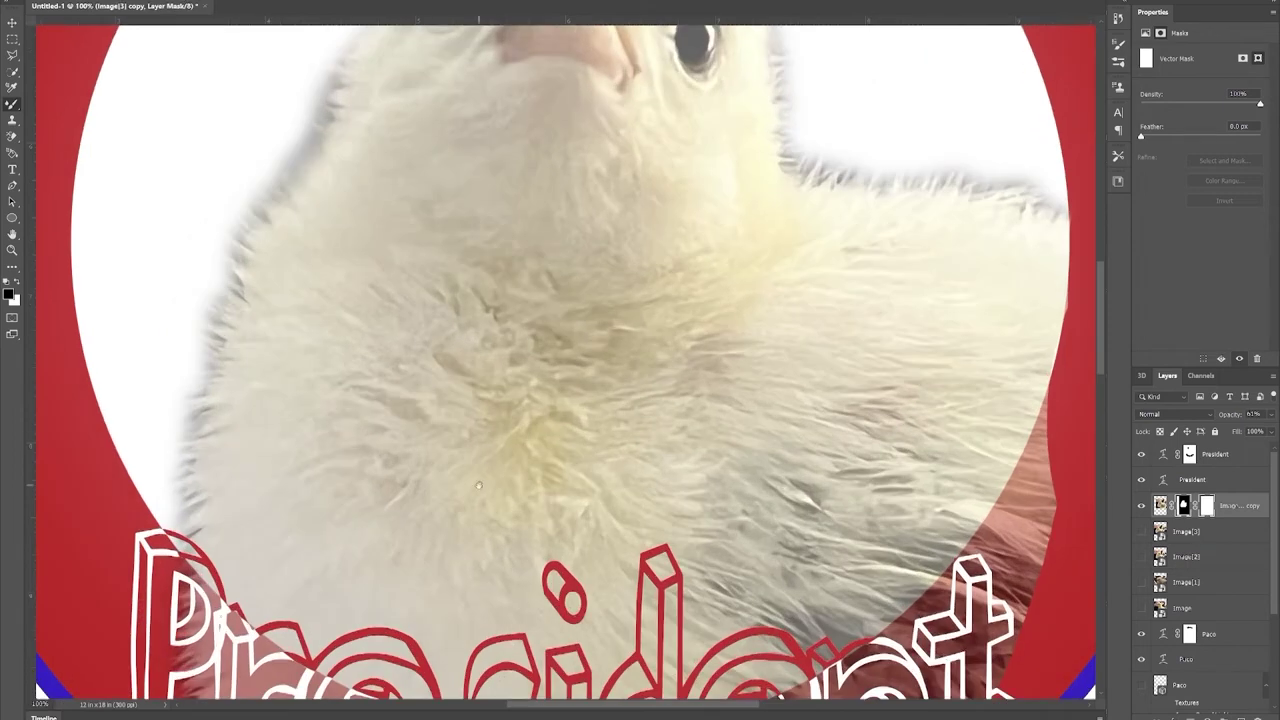
{"action": "left_click_drag", "start_coordinate": [479, 485], "coordinate": [604, 94]}
{"action": "key", "text": "bracketleft"}
{"action": "key", "text": "bracketleft"}
{"action": "key", "text": "bracketleft"}
{"action": "key", "text": "bracketleft"}
{"action": "key", "text": "bracketleft"}
{"action": "key", "text": "bracketleft"}
{"action": "key", "text": "bracketleft"}
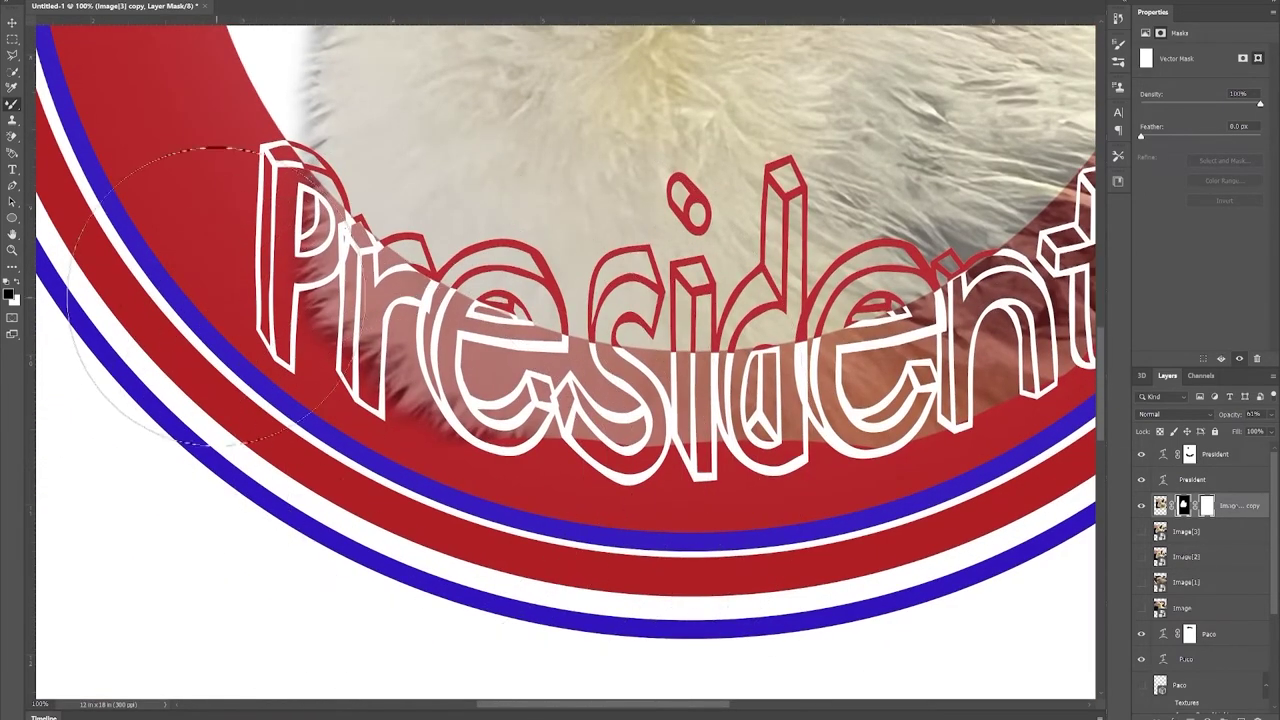
{"action": "mouse_move", "coordinate": [214, 294]}
{"action": "left_mouse_down"}
{"action": "mouse_move", "coordinate": [346, 406]}
{"action": "mouse_move", "coordinate": [468, 463]}
{"action": "mouse_move", "coordinate": [605, 498]}
{"action": "mouse_move", "coordinate": [787, 511]}
{"action": "mouse_move", "coordinate": [643, 496]}
{"action": "mouse_move", "coordinate": [690, 504]}
{"action": "mouse_move", "coordinate": [660, 544]}
{"action": "mouse_move", "coordinate": [706, 500]}
{"action": "mouse_move", "coordinate": [798, 495]}
{"action": "mouse_move", "coordinate": [784, 502]}
{"action": "mouse_move", "coordinate": [755, 498]}
{"action": "mouse_move", "coordinate": [883, 477]}
{"action": "mouse_move", "coordinate": [560, 566]}
{"action": "left_mouse_up"}
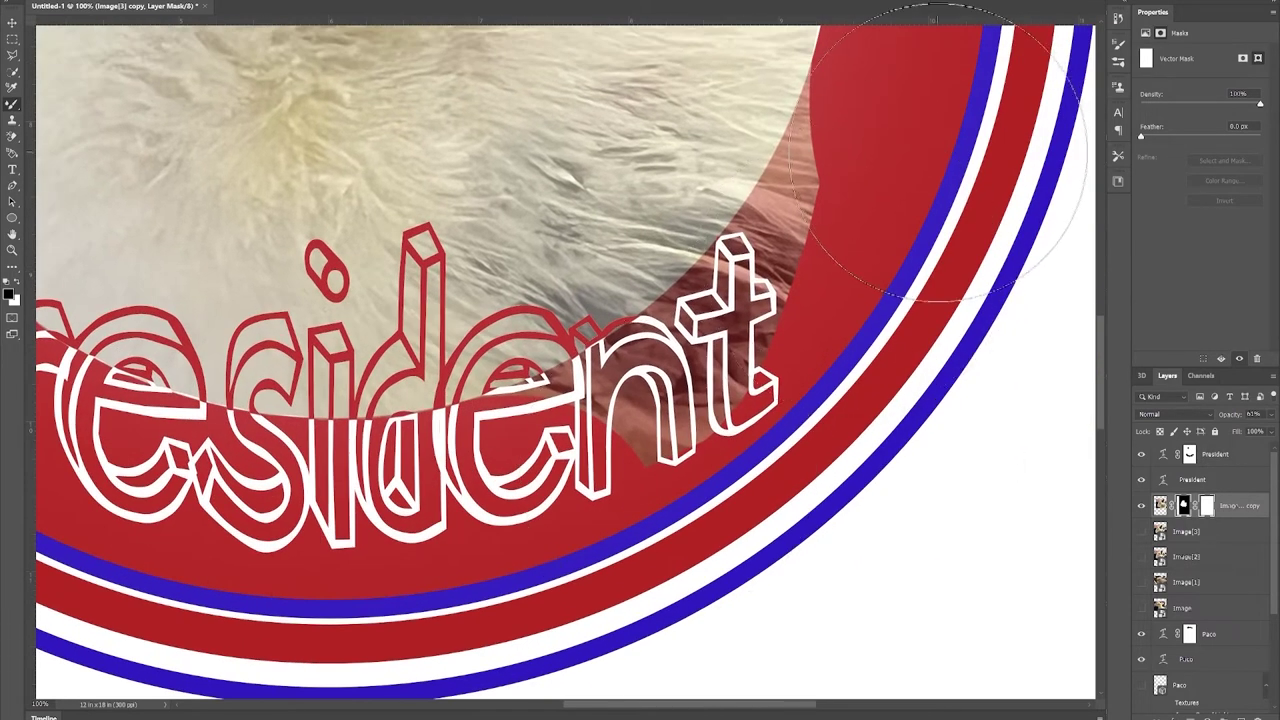
{"action": "mouse_move", "coordinate": [945, 135]}
{"action": "left_mouse_down"}
{"action": "mouse_move", "coordinate": [895, 262]}
{"action": "mouse_move", "coordinate": [800, 330]}
{"action": "mouse_move", "coordinate": [700, 450]}
{"action": "mouse_move", "coordinate": [656, 470]}
{"action": "left_mouse_up"}
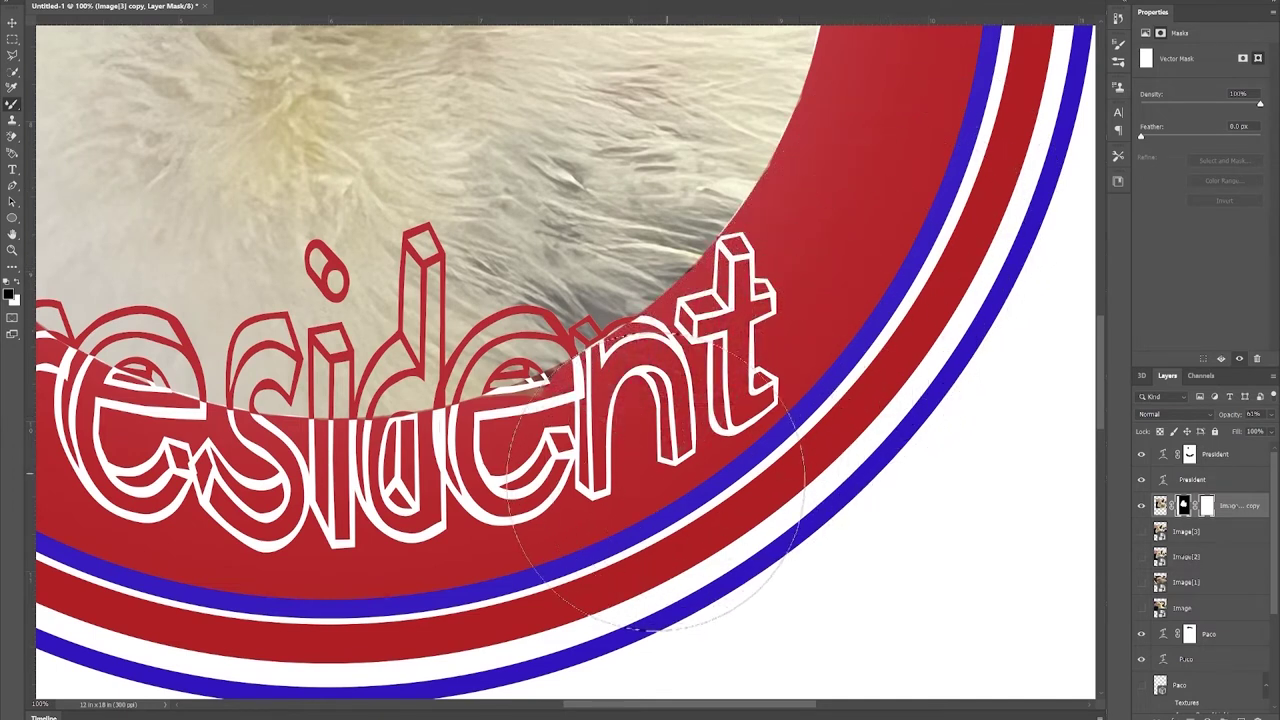
Touch up the chick's layer mask with a smaller white brush along the opening's lower-right rim.
{"action": "key", "text": "bracketleft"}
{"action": "key", "text": "bracketleft"}
{"action": "key", "text": "bracketleft"}
{"action": "key", "text": "bracketleft"}
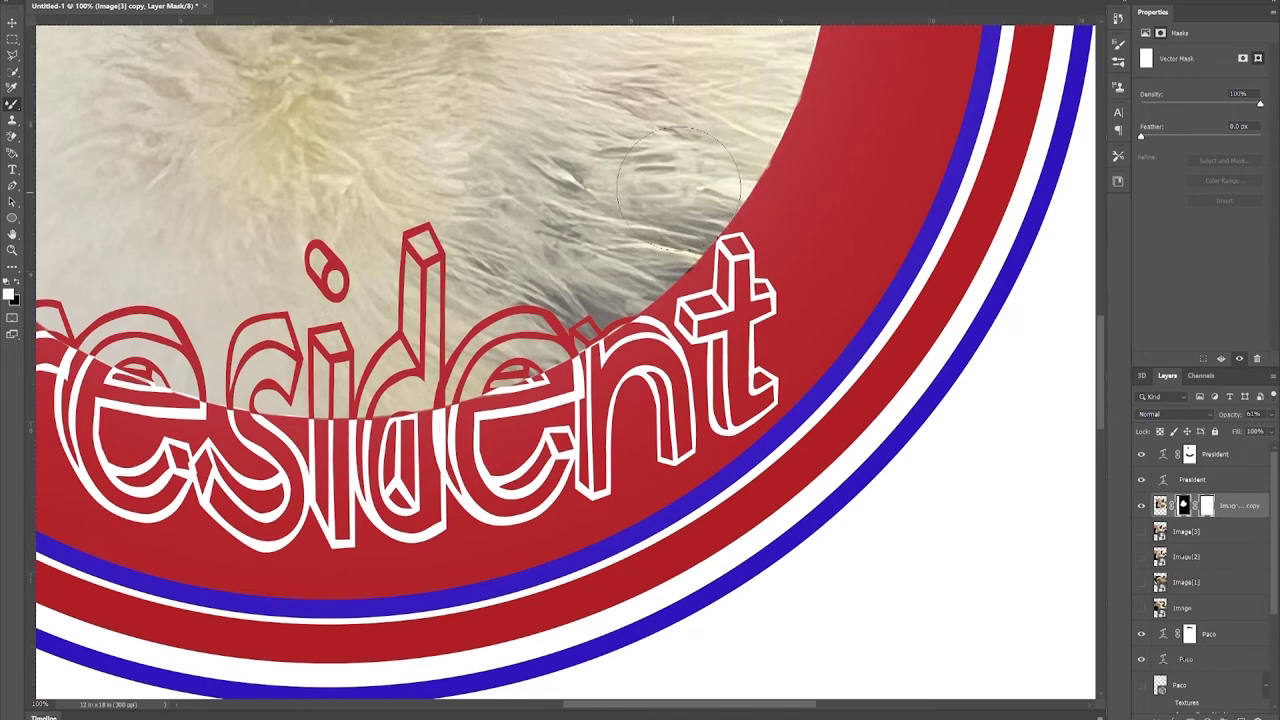
{"action": "left_click_drag", "start_coordinate": [727, 98], "coordinate": [623, 310]}
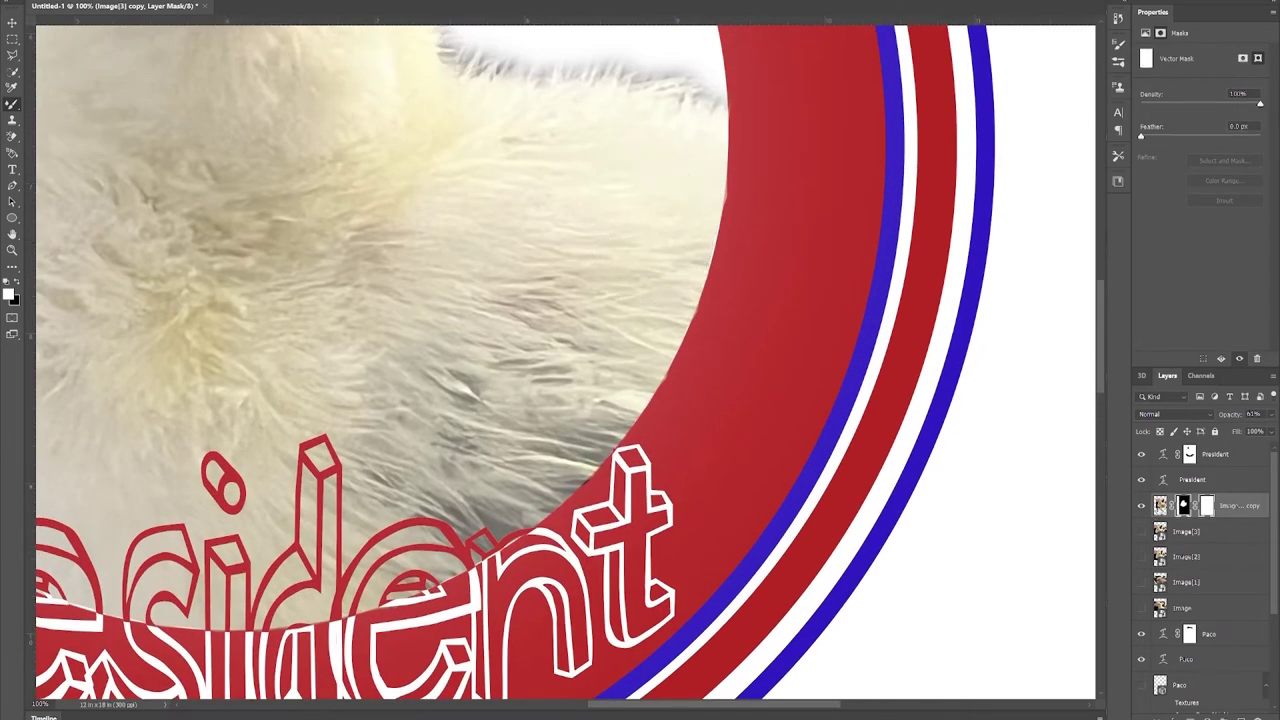
Set the chick layer's opacity back to 100%.
{"action": "left_click", "coordinate": [1160, 505]}
{"action": "left_click", "coordinate": [1270, 414]}
{"action": "left_click_drag", "start_coordinate": [1249, 430], "coordinate": [1273, 430]}
{"action": "key", "text": "ctrl+minus"}
{"action": "key", "text": "ctrl+minus"}
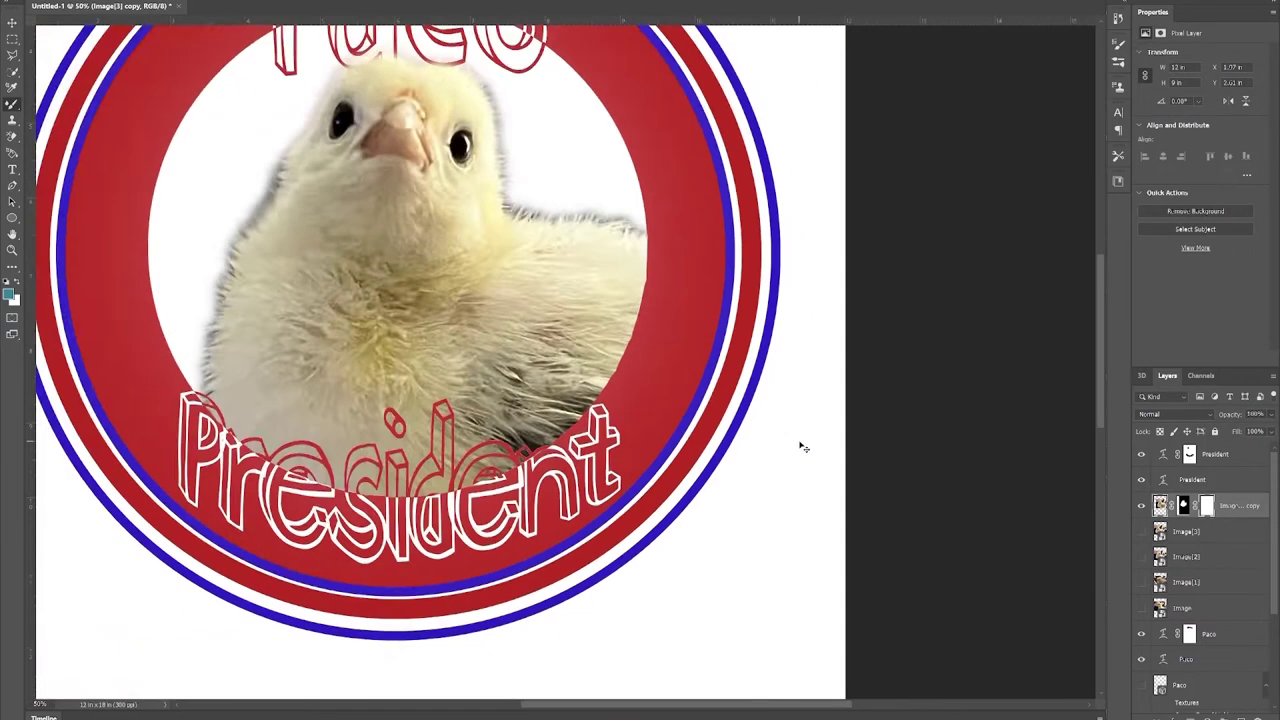
{"action": "key", "text": "ctrl+minus"}
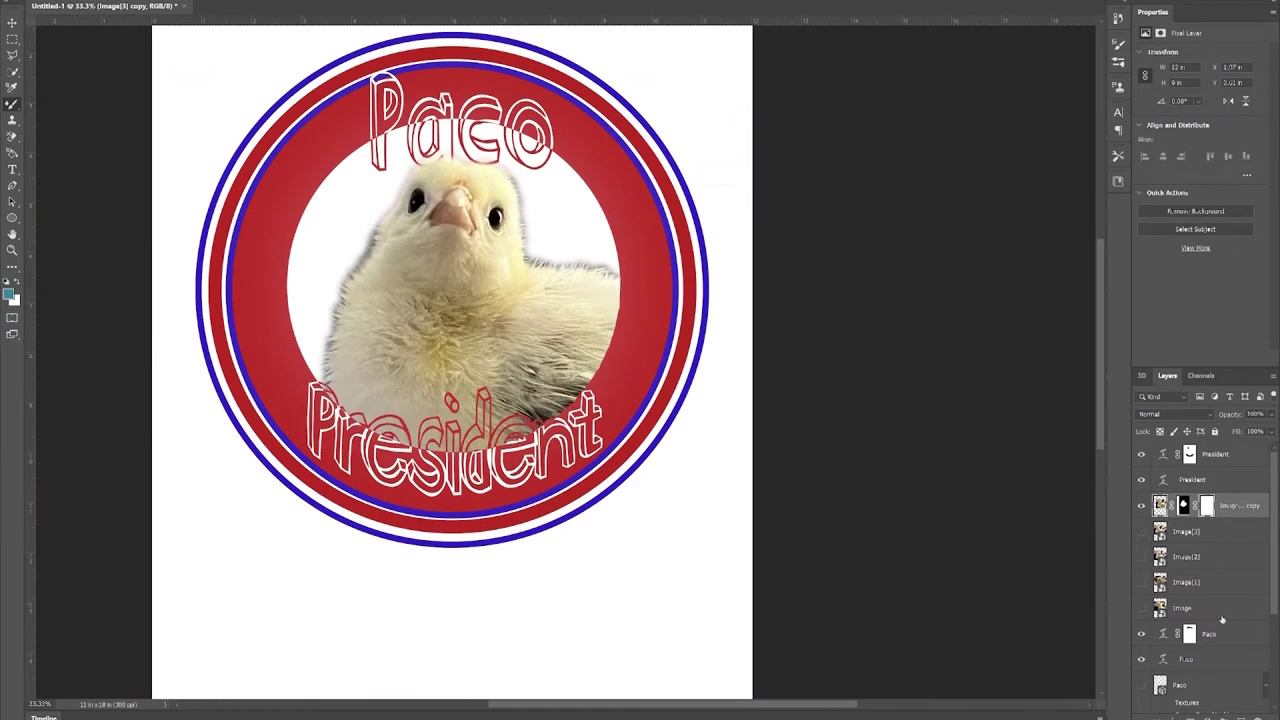
Add a light-blue Solid Color fill layer at the top of the layer stack.
{"action": "left_click", "coordinate": [1241, 716]}
{"action": "left_click_drag", "start_coordinate": [1180, 505], "coordinate": [1169, 446]}
{"action": "left_click", "coordinate": [1194, 716]}
{"action": "left_click", "coordinate": [1204, 506]}
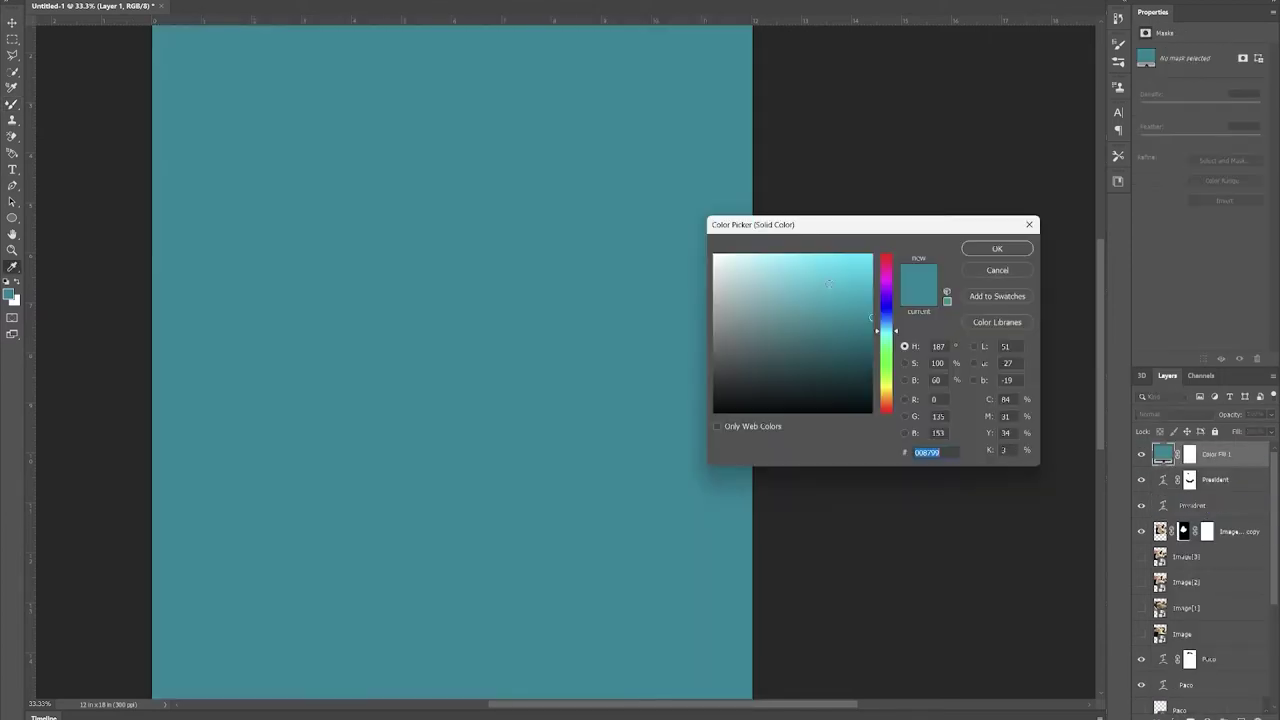
{"action": "left_click_drag", "start_coordinate": [855, 316], "coordinate": [881, 326]}
{"action": "left_click", "coordinate": [997, 248]}
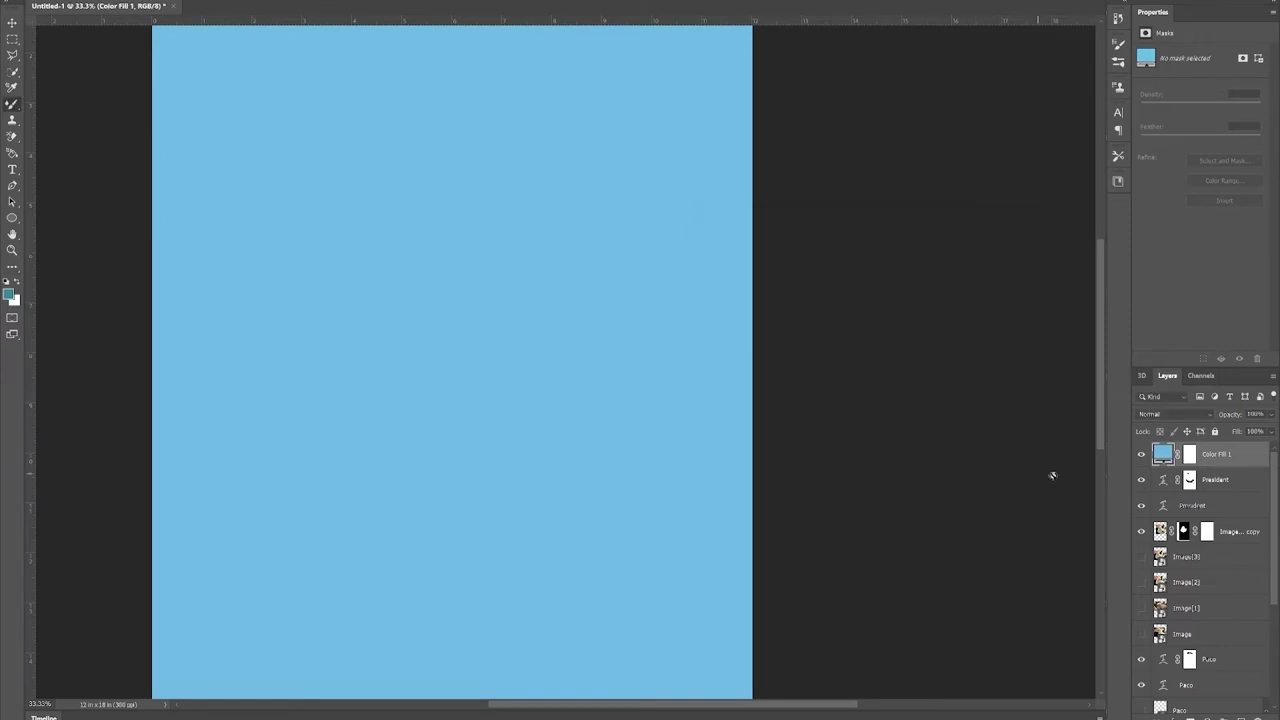
{"action": "right_click", "coordinate": [1163, 455]}
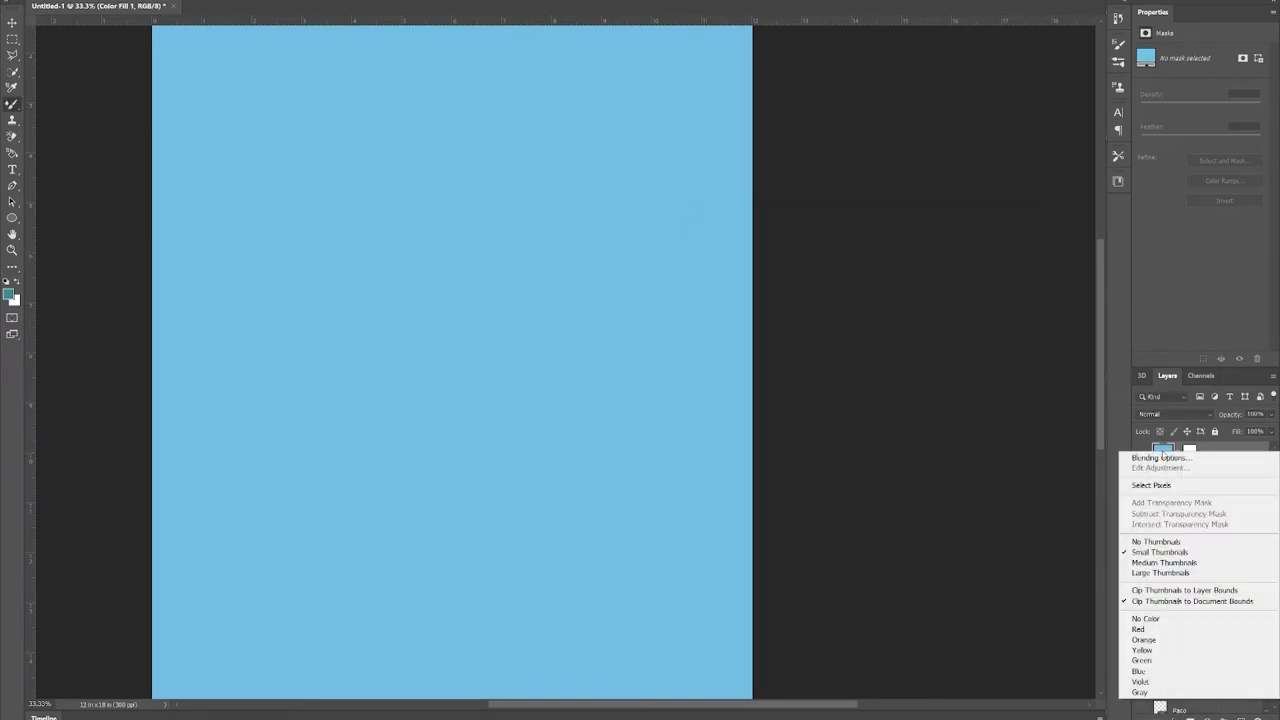
{"action": "left_click", "coordinate": [1189, 449]}
{"action": "double_click", "coordinate": [1189, 450]}
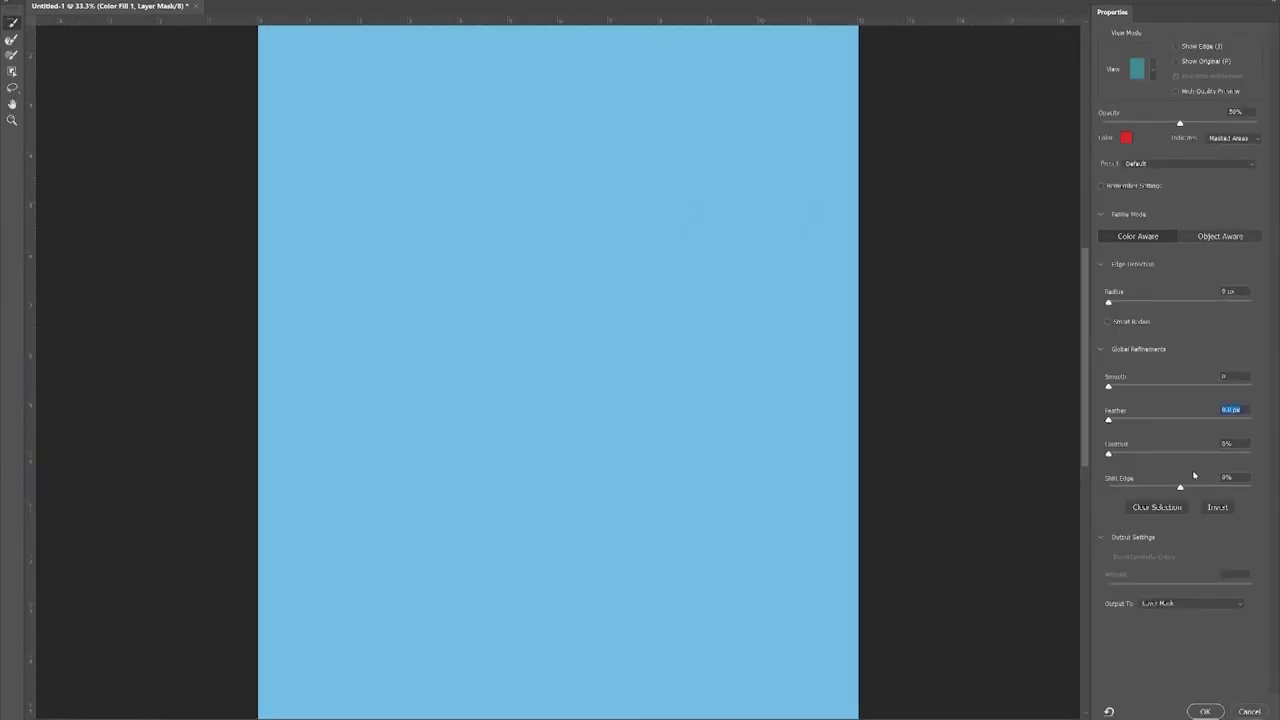
{"action": "left_click", "coordinate": [1243, 712]}
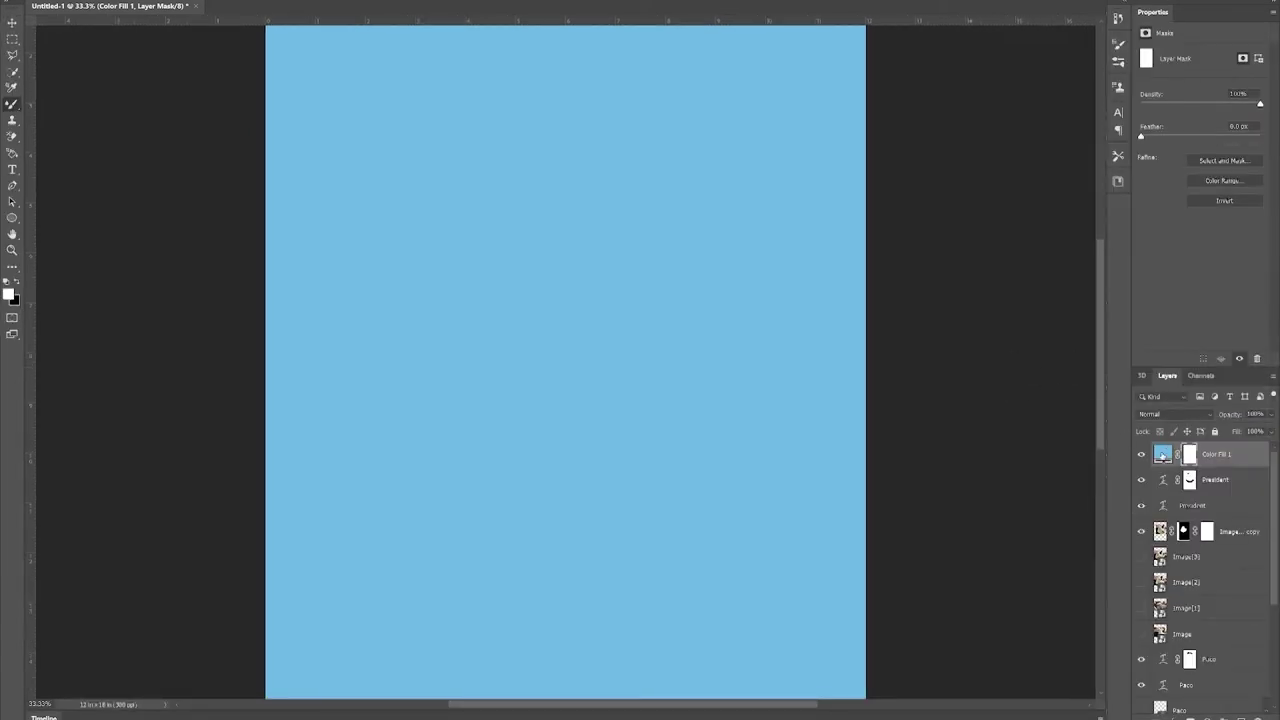
{"action": "double_click", "coordinate": [1162, 455]}
{"action": "left_click", "coordinate": [1004, 276]}
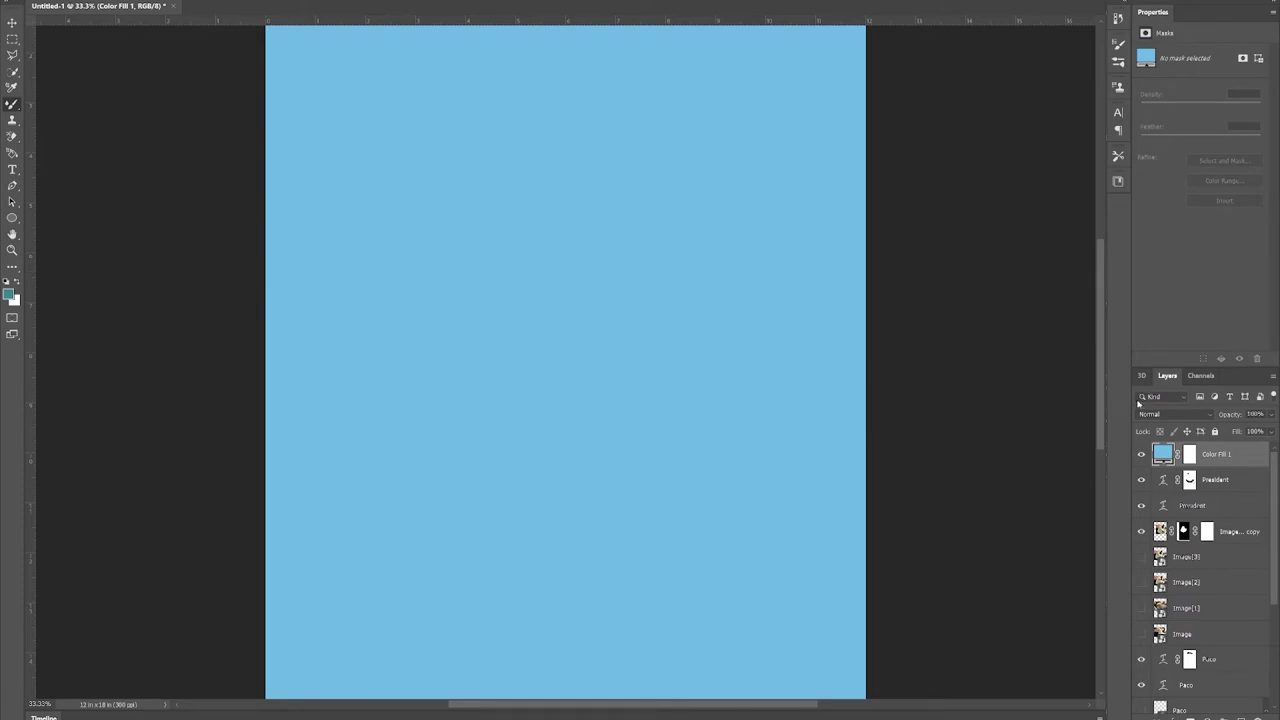
Move the light-blue fill layer directly above the Background layer, beneath all the emblem artwork.
{"action": "key", "text": "ctrl+minus"}
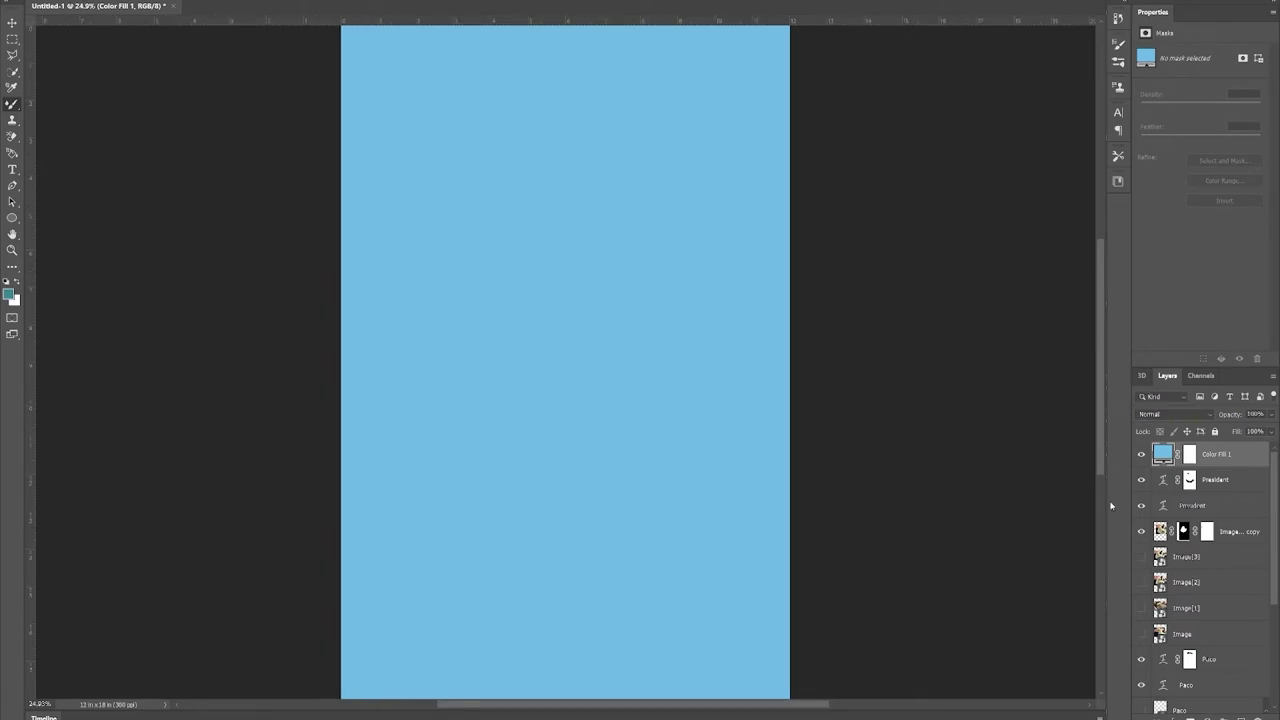
{"action": "left_click_drag", "start_coordinate": [1180, 458], "coordinate": [1143, 702]}
Distort the four ellipse layers together by pulling their upper corners inward so the emblem ring becomes slightly smaller and skewed.
{"action": "left_click", "coordinate": [1183, 628]}
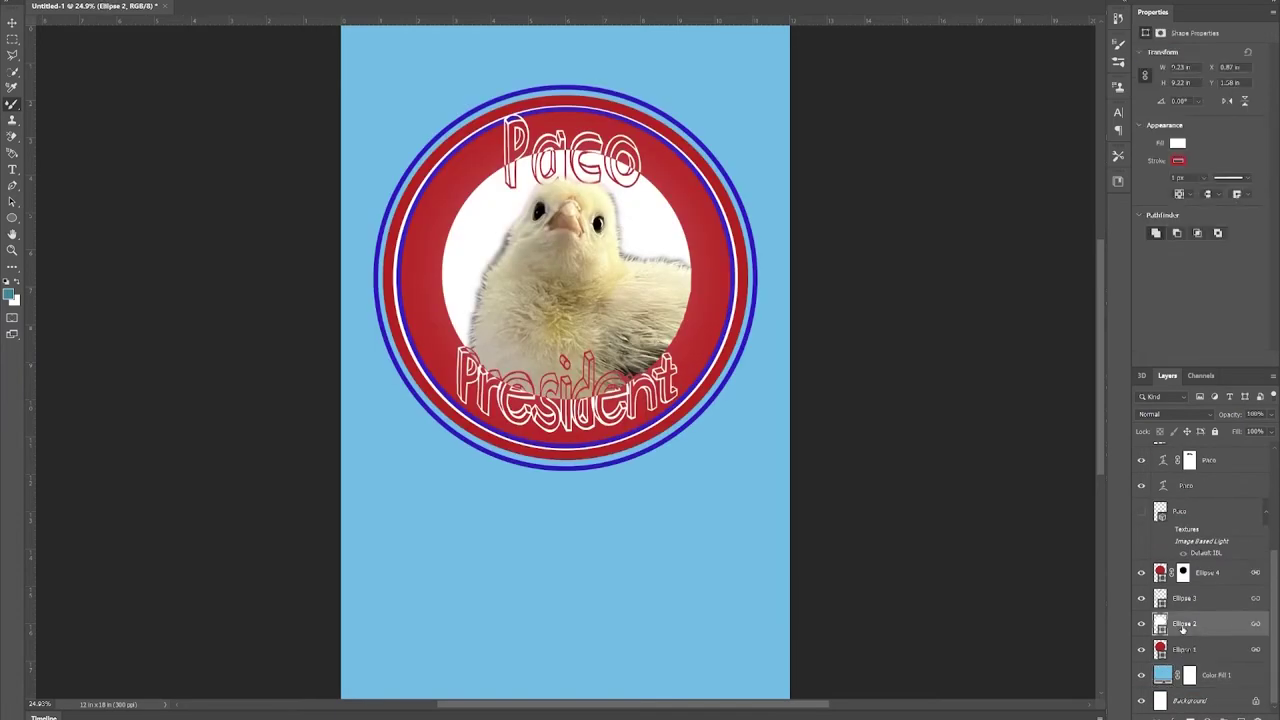
{"action": "left_click", "coordinate": [1156, 578]}
{"action": "left_click", "coordinate": [1160, 651], "text": "shift"}
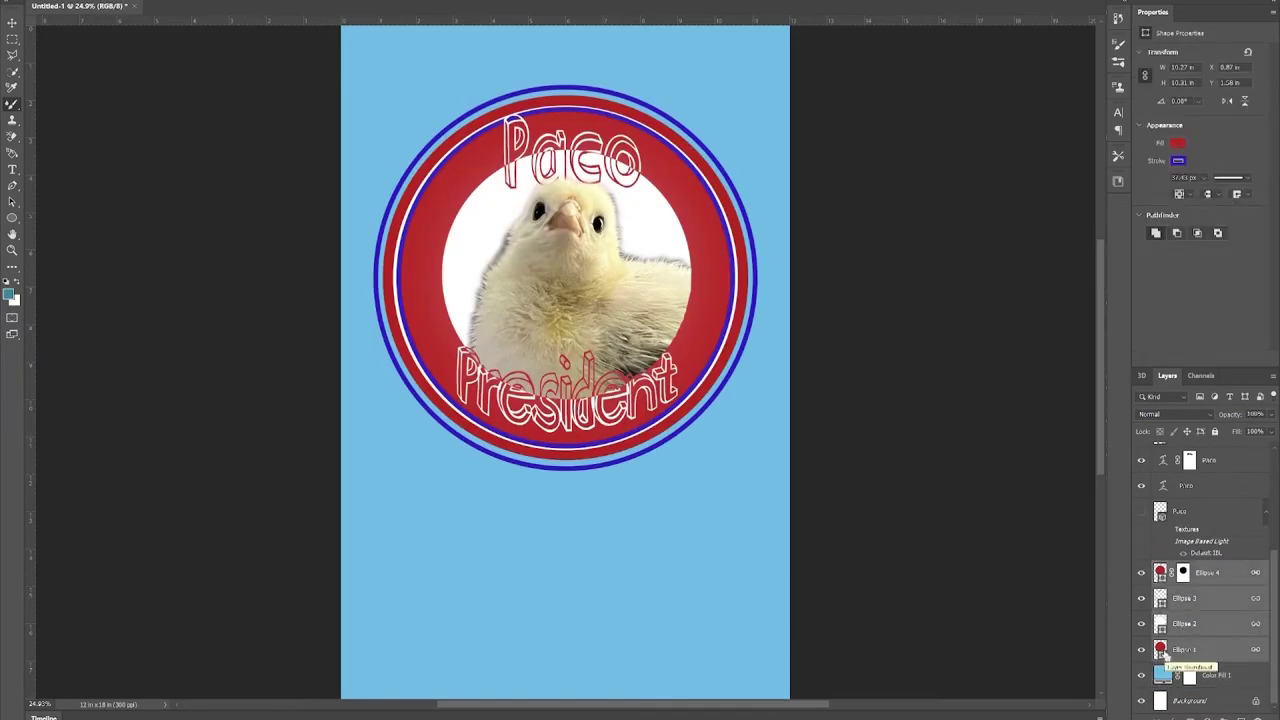
{"action": "key", "text": "ctrl+t"}
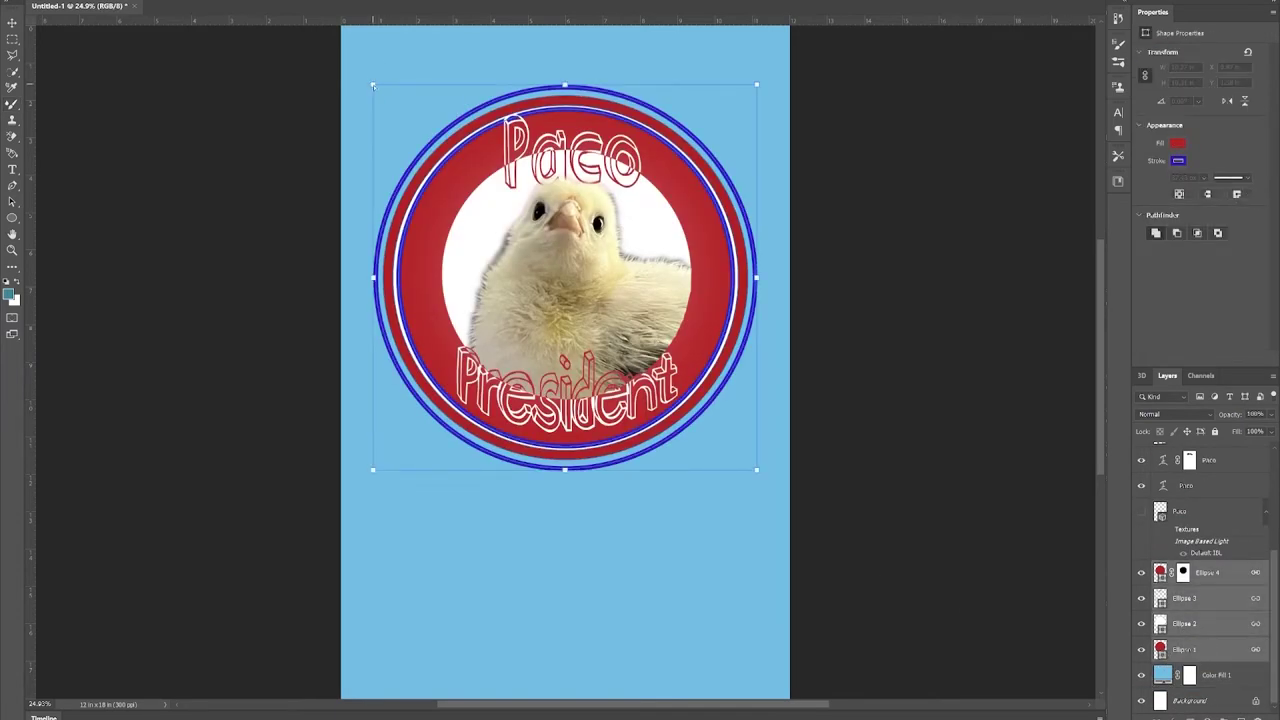
{"action": "left_click_drag", "start_coordinate": [372, 86], "coordinate": [400, 96]}
{"action": "mouse_move", "coordinate": [757, 470]}
{"action": "left_mouse_down"}
{"action": "mouse_move", "coordinate": [734, 451]}
{"action": "mouse_move", "coordinate": [794, 506]}
{"action": "mouse_move", "coordinate": [780, 457]}
{"action": "mouse_move", "coordinate": [760, 468]}
{"action": "left_mouse_up"}
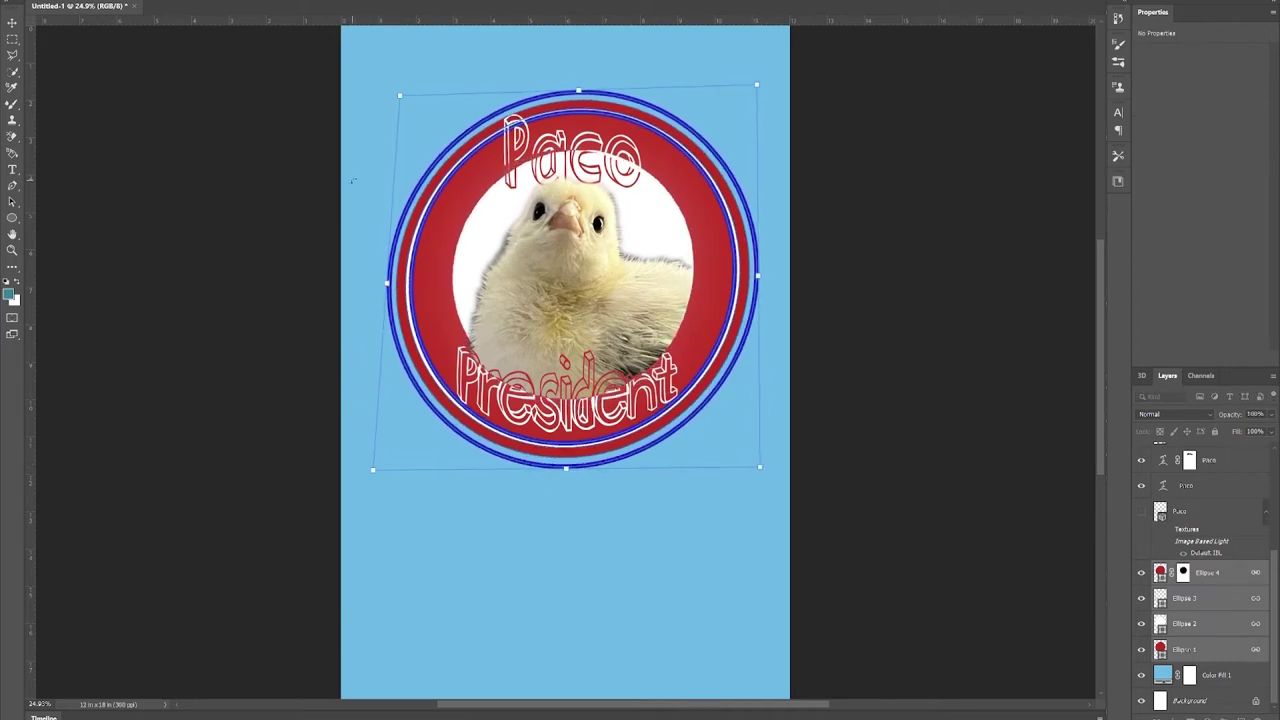
{"action": "left_click_drag", "start_coordinate": [757, 86], "coordinate": [756, 93]}
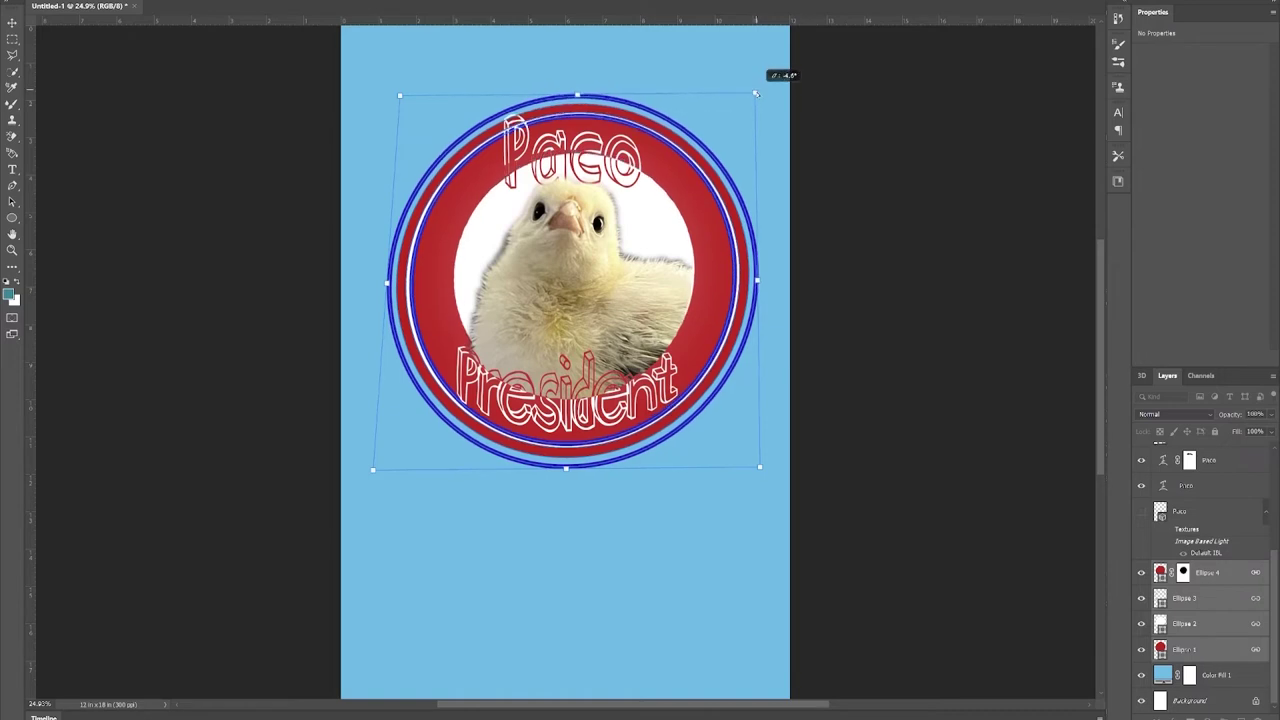
{"action": "key", "text": "Return"}
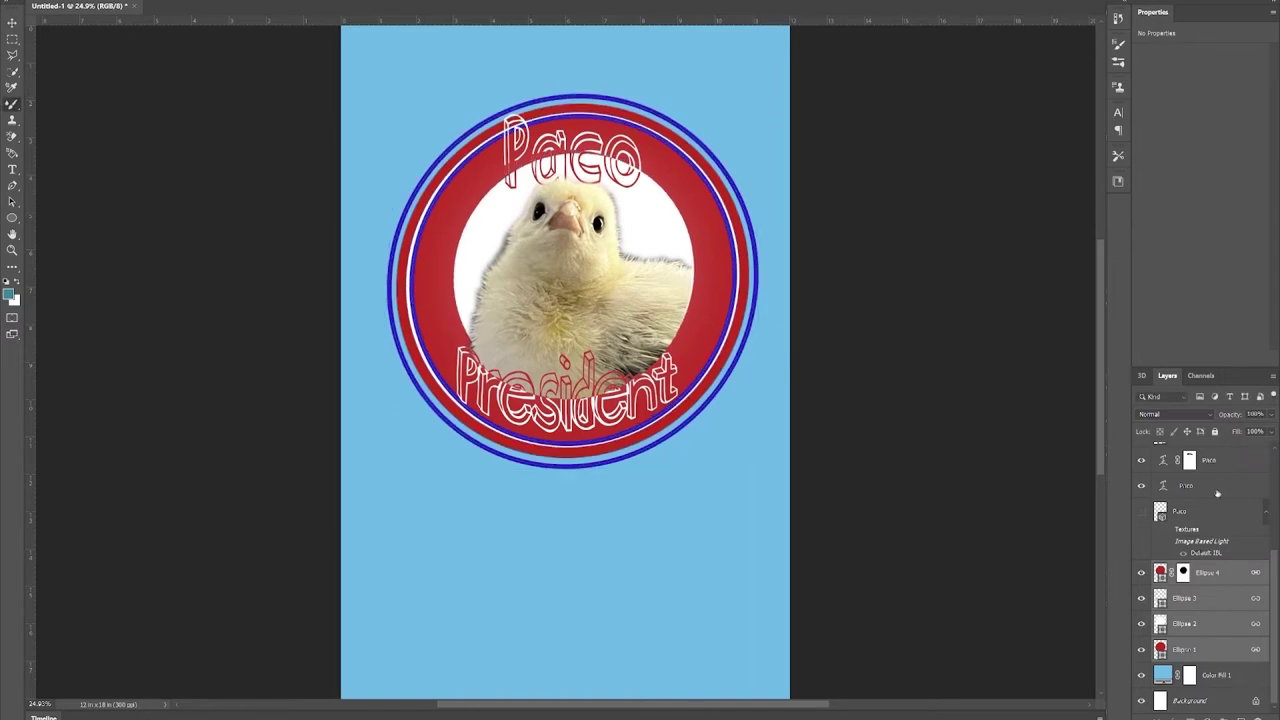
{"action": "left_click", "coordinate": [1163, 461]}
{"action": "key", "text": "ctrl+t"}
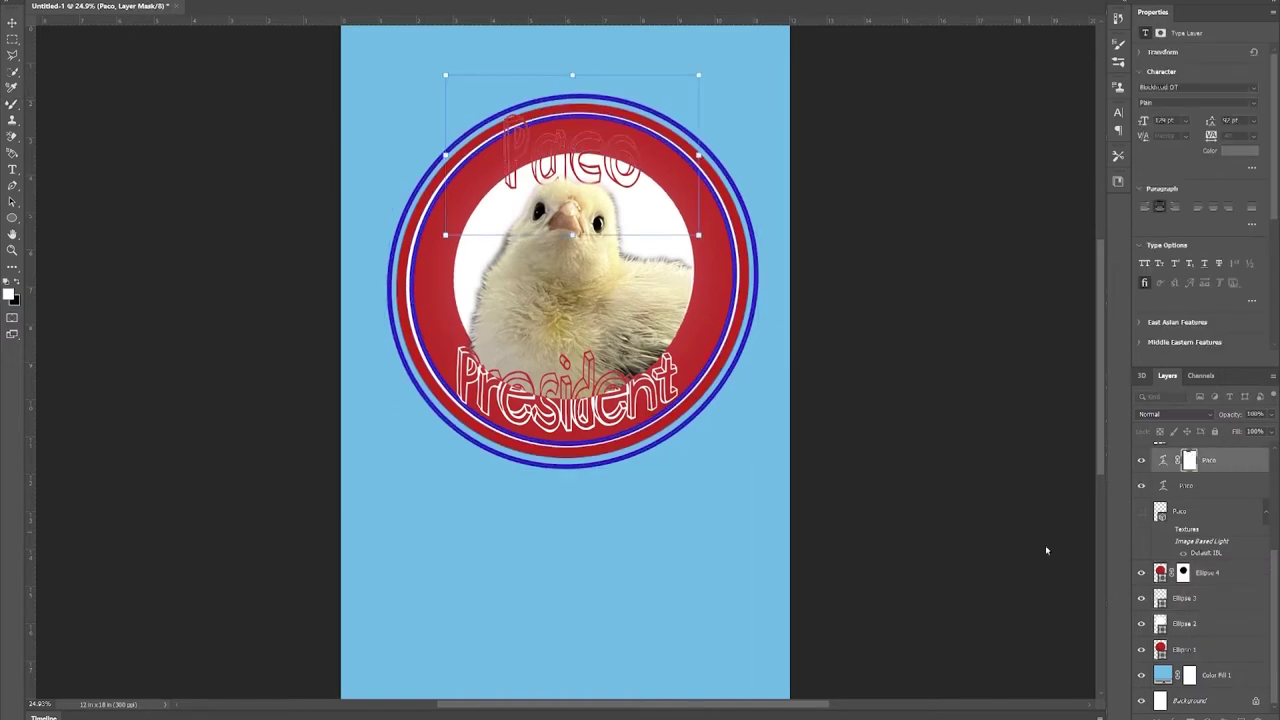
{"action": "left_click_drag", "start_coordinate": [1275, 612], "coordinate": [1275, 567]}
{"action": "key", "text": "Return"}
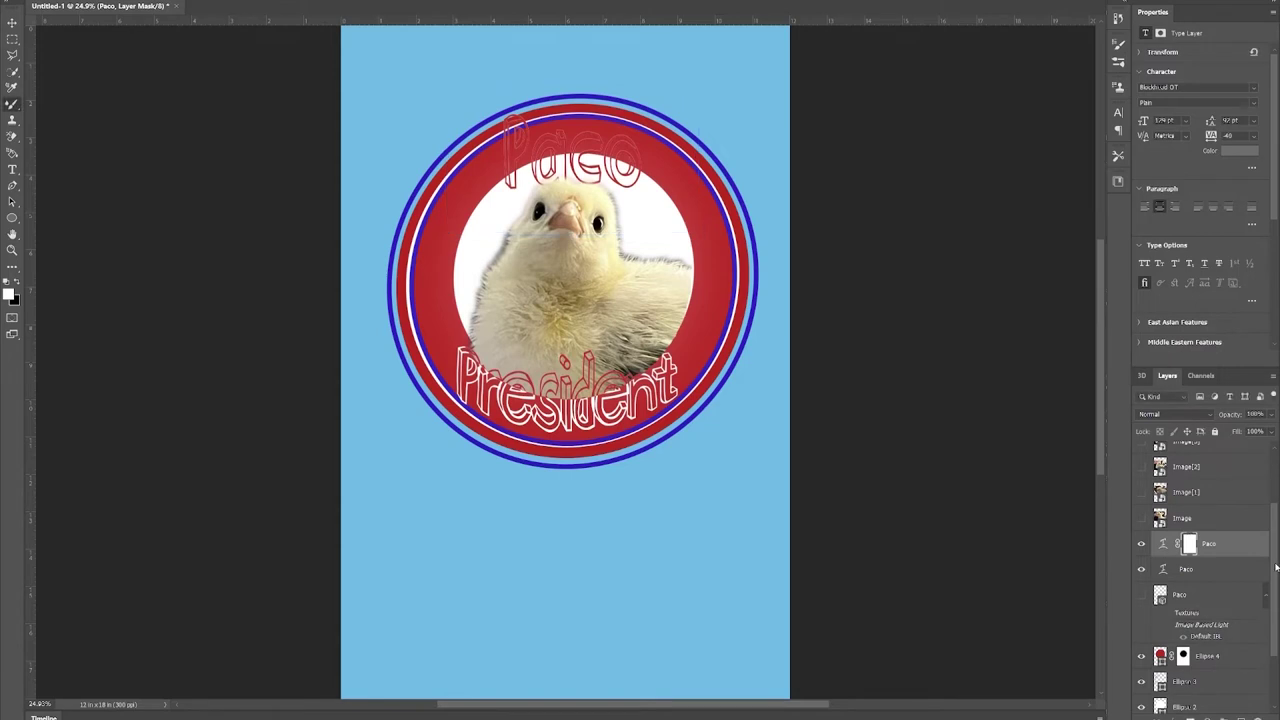
{"action": "left_click", "coordinate": [1161, 568], "text": "shift"}
{"action": "right_click", "coordinate": [1161, 545]}
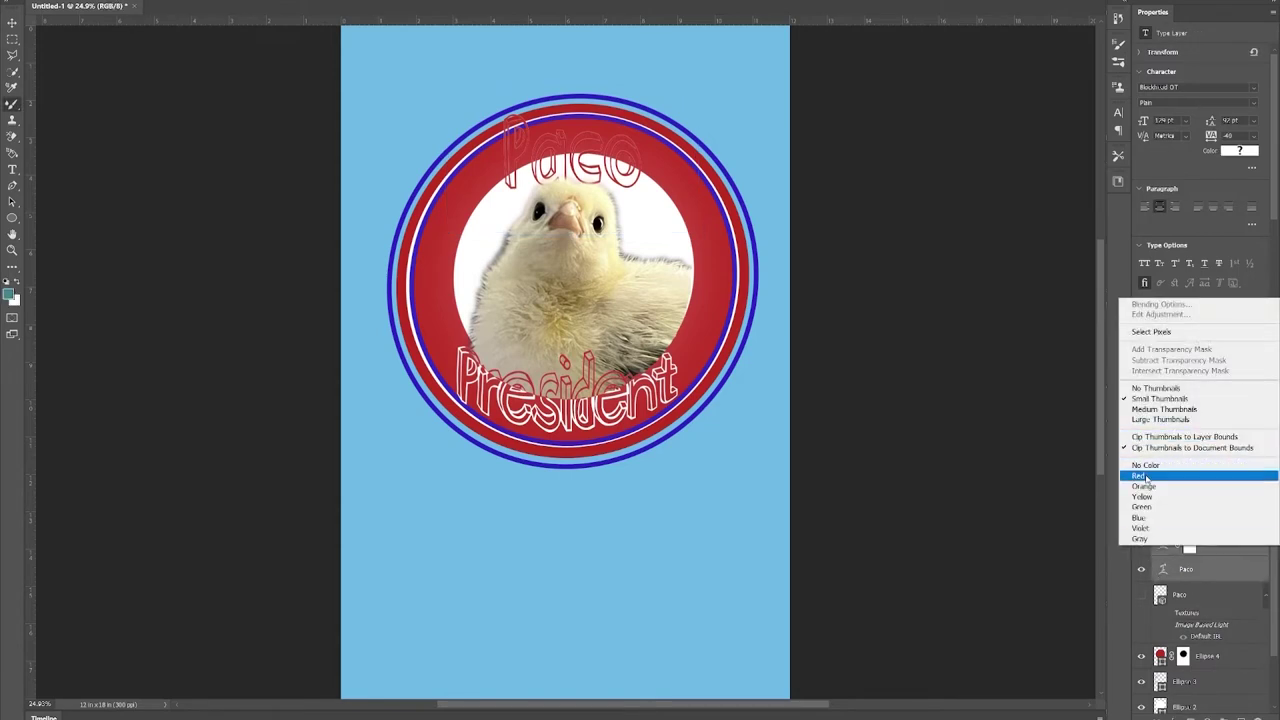
{"action": "left_click", "coordinate": [1073, 527]}
Paint black on the upper Paco layer's mask over the red ring to reveal the white lettering beneath.
{"action": "left_click", "coordinate": [1162, 546]}
{"action": "left_click", "coordinate": [1190, 543]}
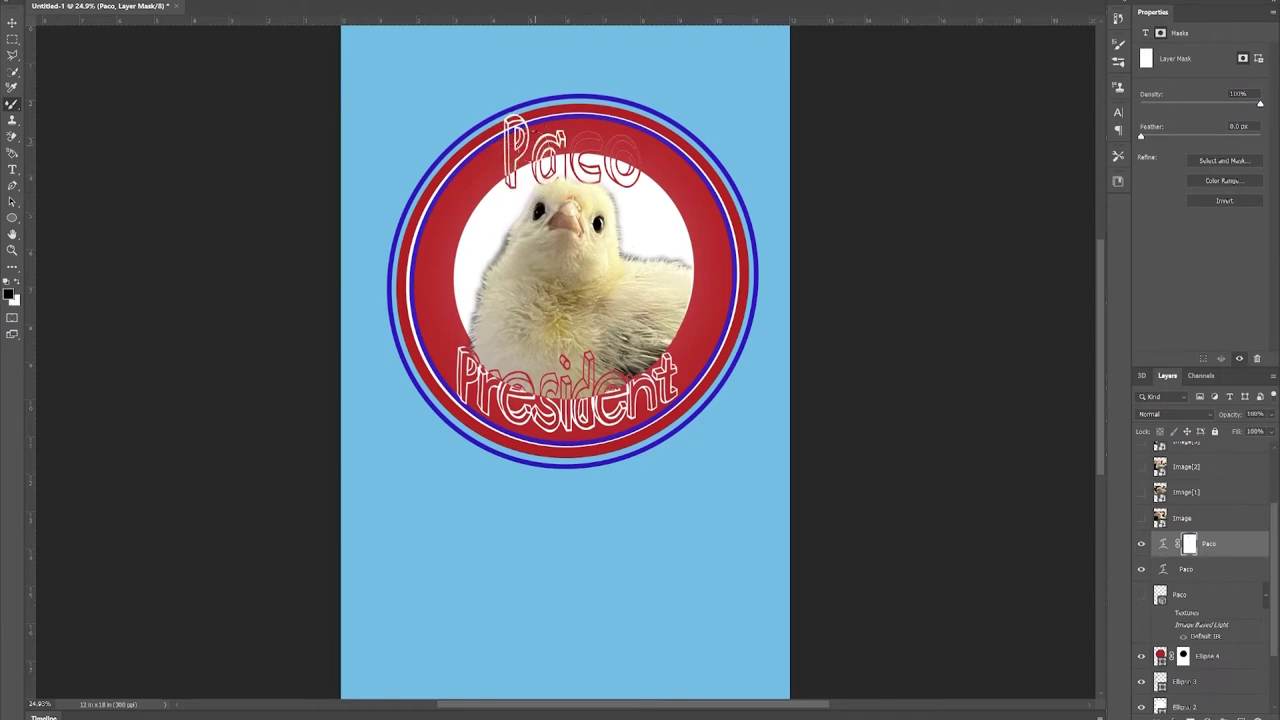
{"action": "left_click_drag", "start_coordinate": [570, 140], "coordinate": [683, 170]}
{"action": "key", "text": "ctrl+minus"}
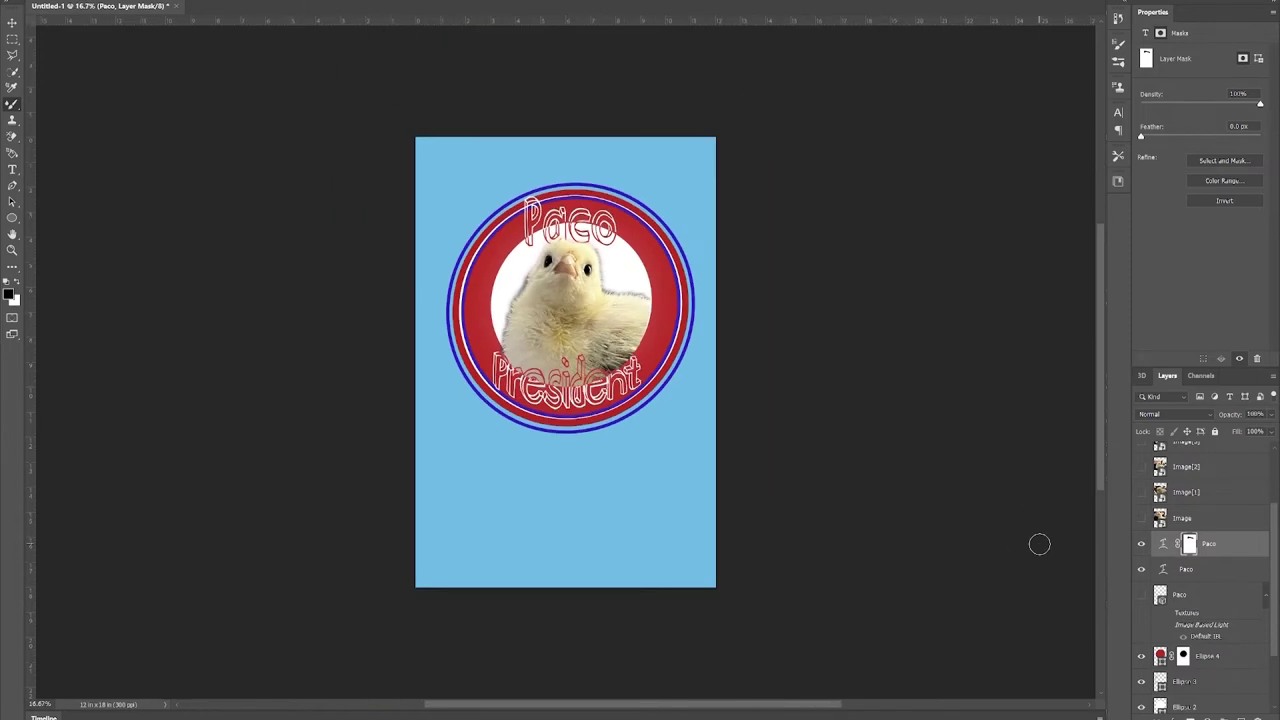
Place the farm photo R (1) from the file window, enlarge it beyond the canvas width, and position its barn below the emblem.
{"action": "key", "text": "alt+Tab"}
{"action": "left_click_drag", "start_coordinate": [766, 408], "coordinate": [513, 488]}
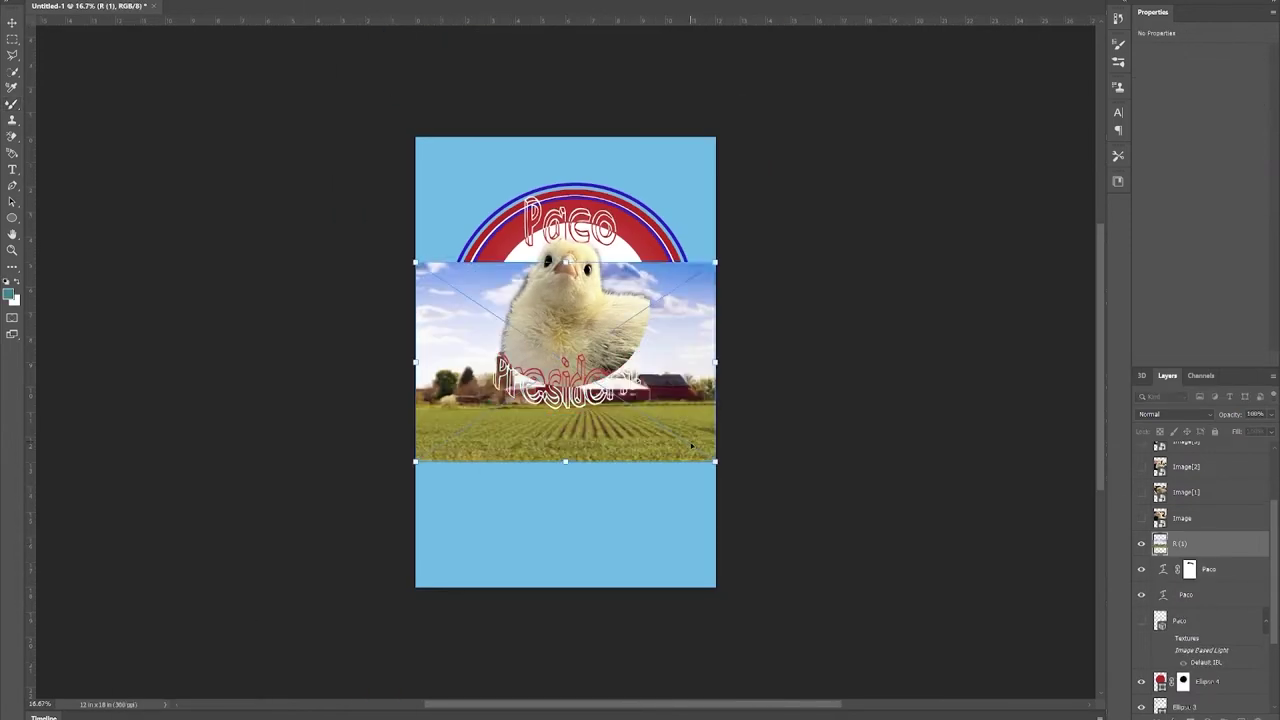
{"action": "left_click_drag", "start_coordinate": [715, 461], "coordinate": [897, 603]}
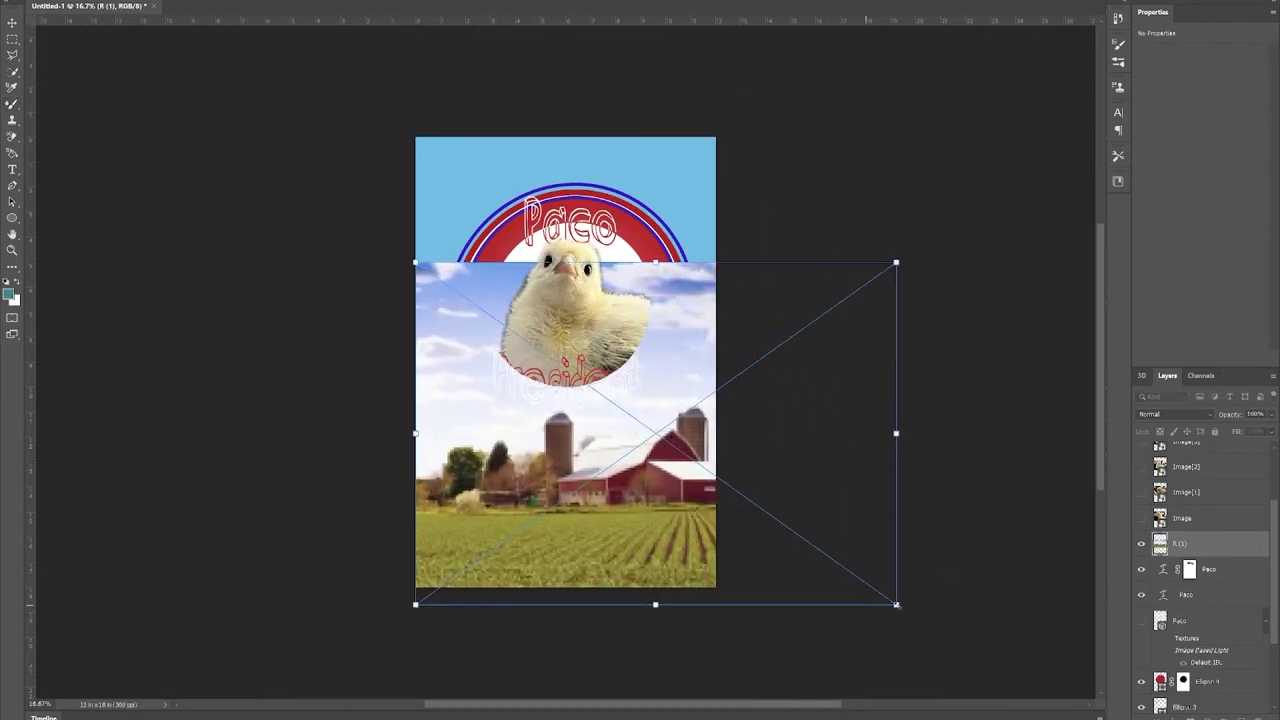
{"action": "key", "text": "Escape"}
{"action": "left_click_drag", "start_coordinate": [715, 461], "coordinate": [903, 563]}
{"action": "left_click_drag", "start_coordinate": [814, 535], "coordinate": [718, 545]}
{"action": "key", "text": "Return"}
Move the farm photo layer between the ellipses and the light-blue fill, and add a layer mask to it.
{"action": "left_click_drag", "start_coordinate": [1159, 546], "coordinate": [1155, 666]}
{"action": "left_click", "coordinate": [1206, 716]}
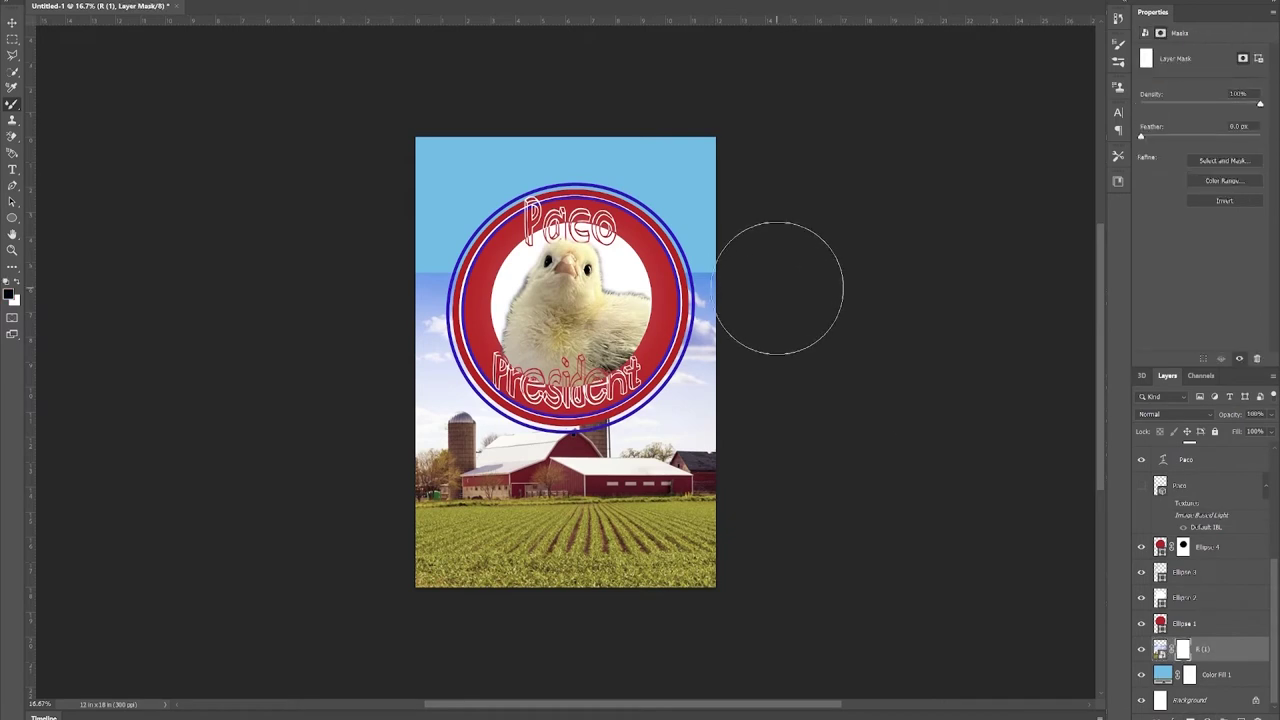
Paint black with a Soft Round brush across the top of the farm photo's mask to blend its sky edge into the fill.
{"action": "left_click", "coordinate": [62, 2]}
{"action": "left_click", "coordinate": [109, 157]}
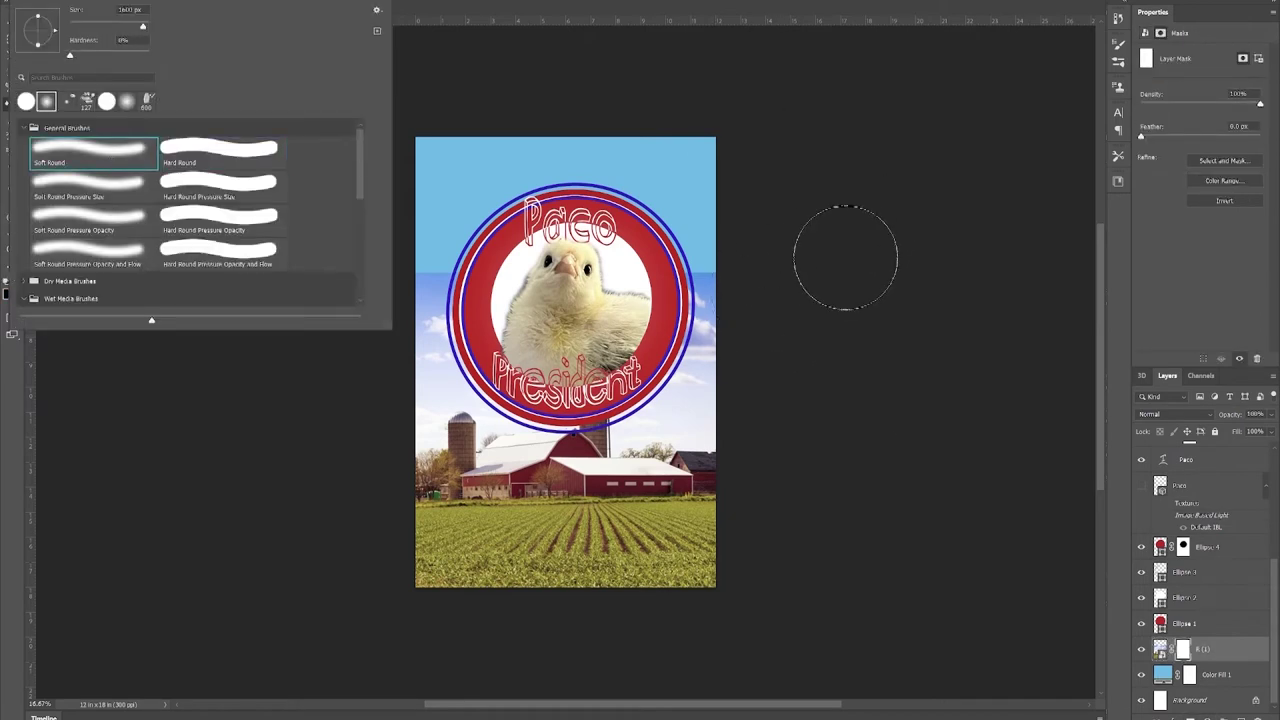
{"action": "left_click", "coordinate": [847, 260]}
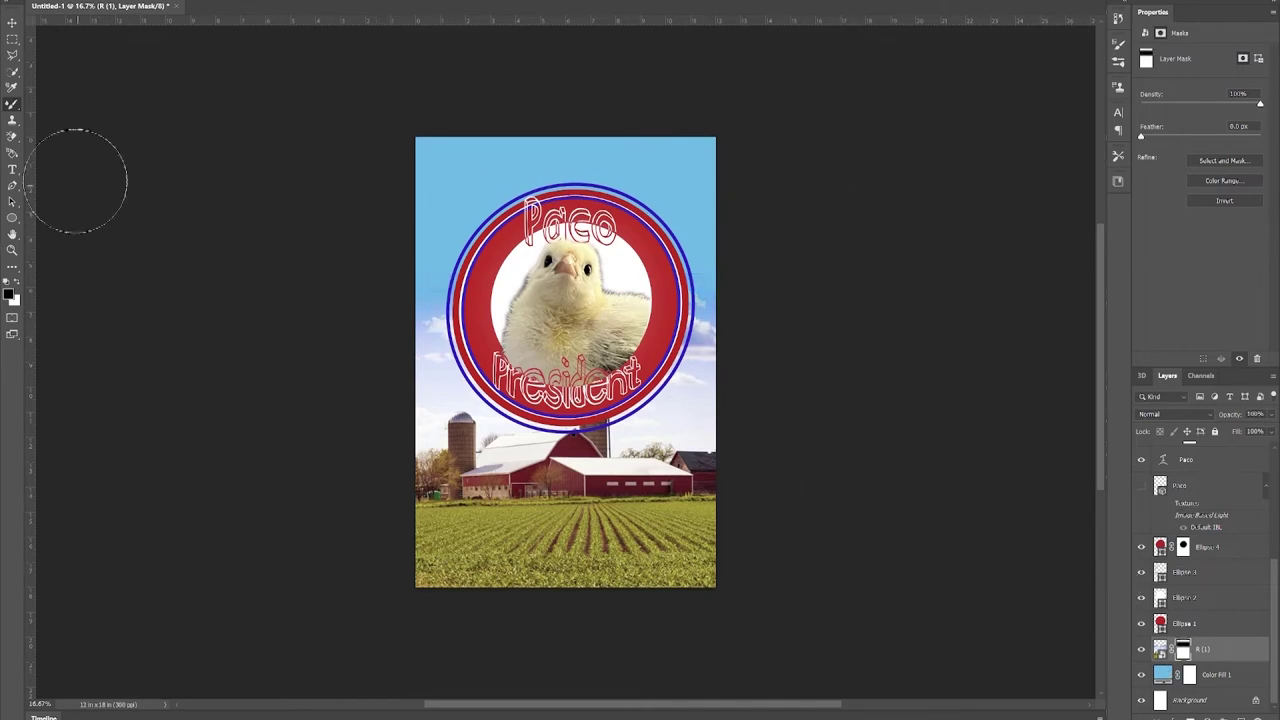
Recolor the Color Fill 1 layer with a periwinkle blue sampled from the farm photo's sky beside the emblem.
{"action": "left_click", "coordinate": [8, 270]}
{"action": "left_click", "coordinate": [14, 272]}
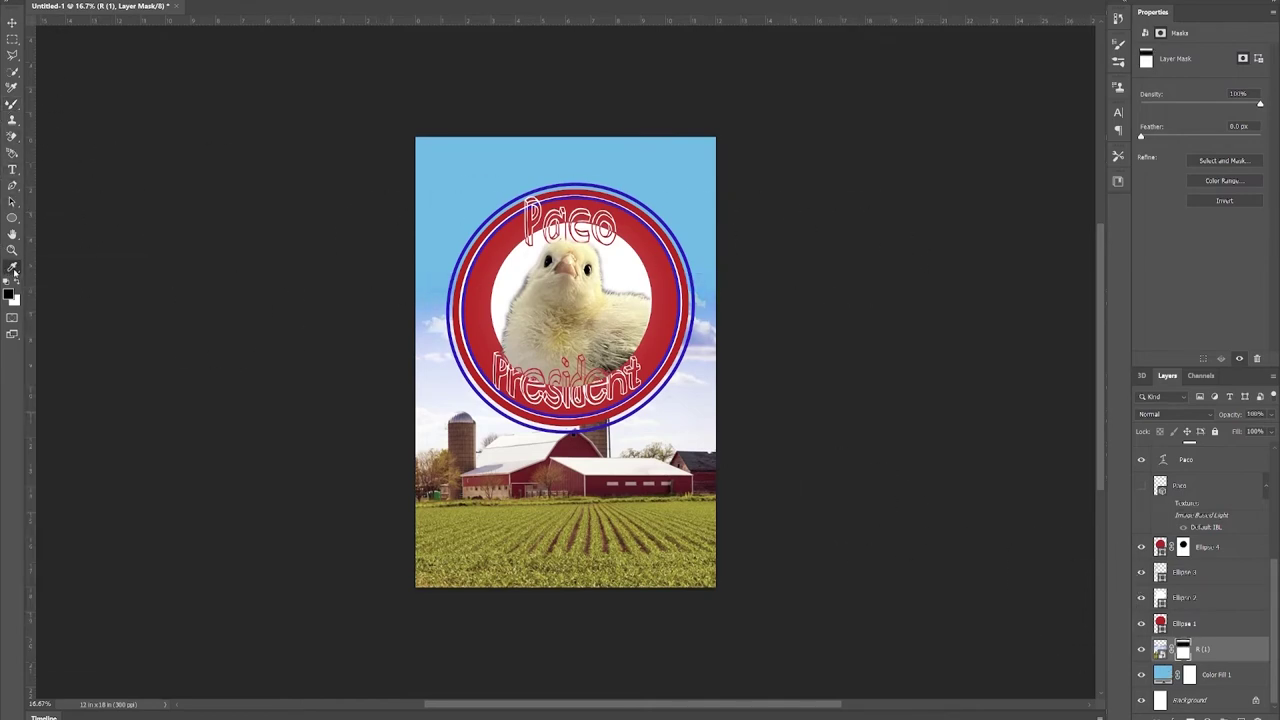
{"action": "left_click", "coordinate": [697, 340]}
{"action": "double_click", "coordinate": [1163, 674]}
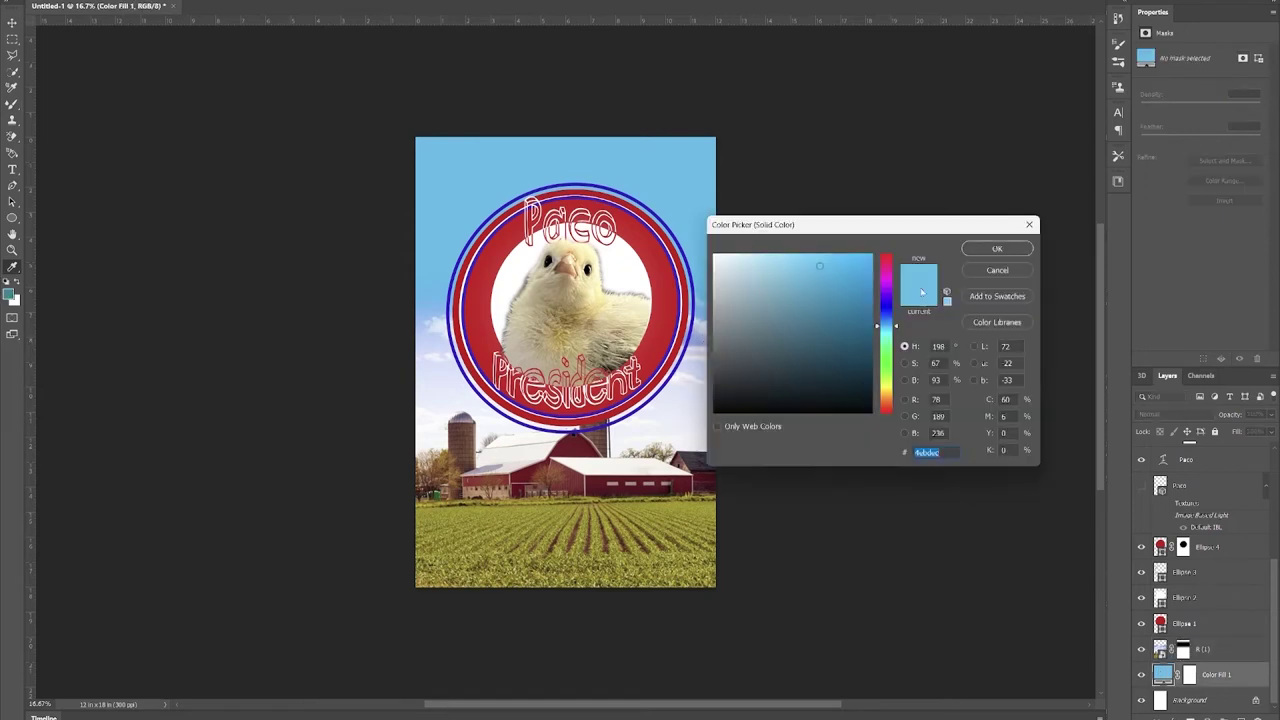
{"action": "left_click", "coordinate": [698, 333]}
{"action": "left_click", "coordinate": [997, 250]}
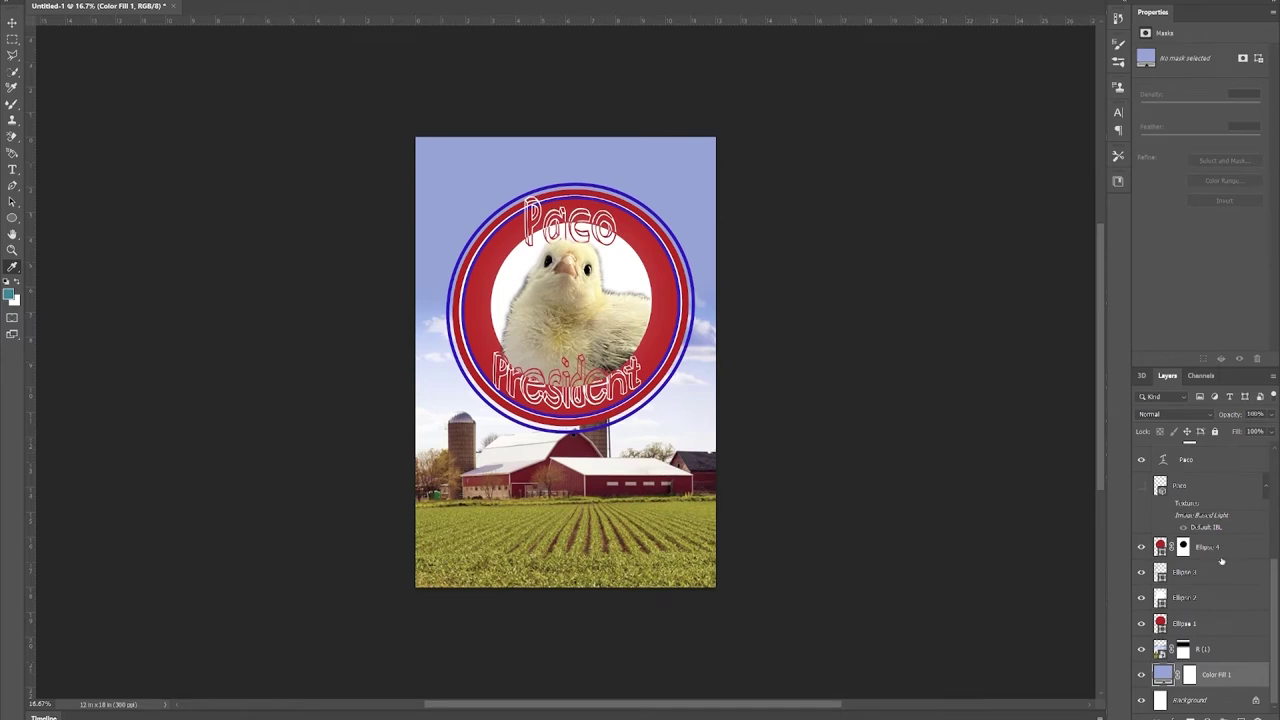
Add a layer mask to the Ellipse 2 layer.
{"action": "scroll", "coordinate": [1221, 561], "scroll_direction": "up", "scroll_amount": 5}
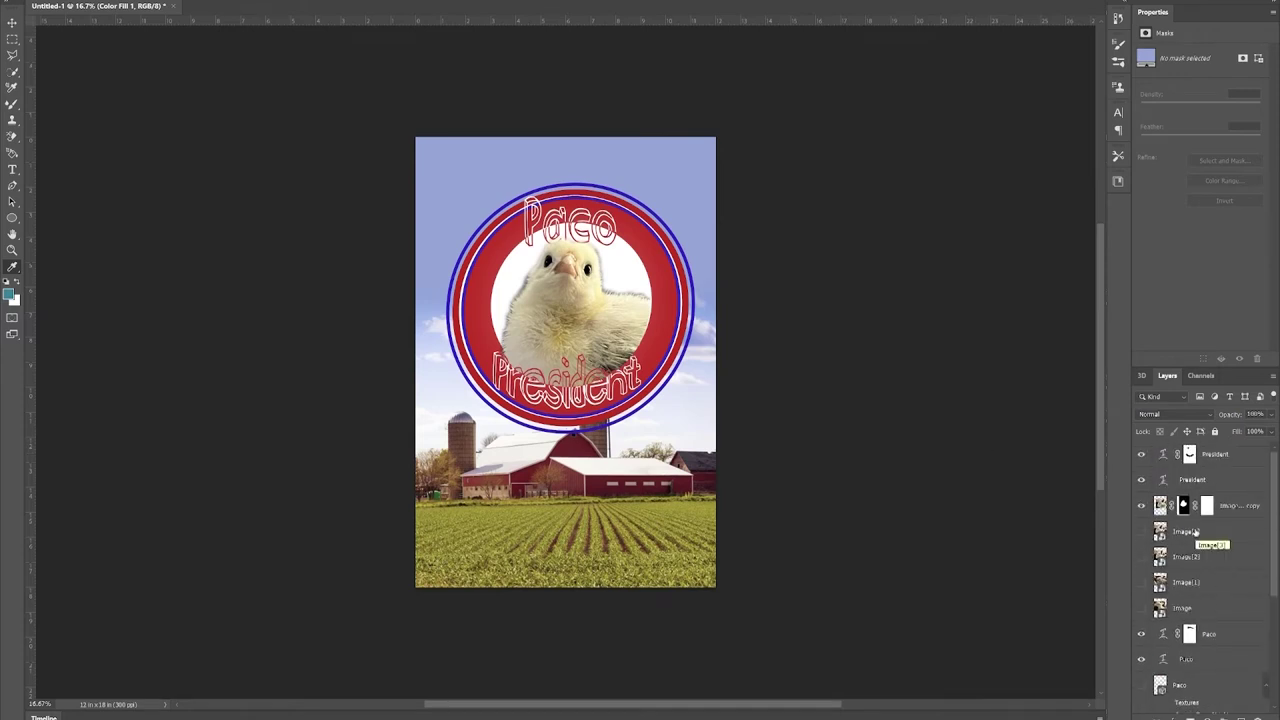
{"action": "scroll", "coordinate": [1220, 610], "scroll_direction": "down", "scroll_amount": 5}
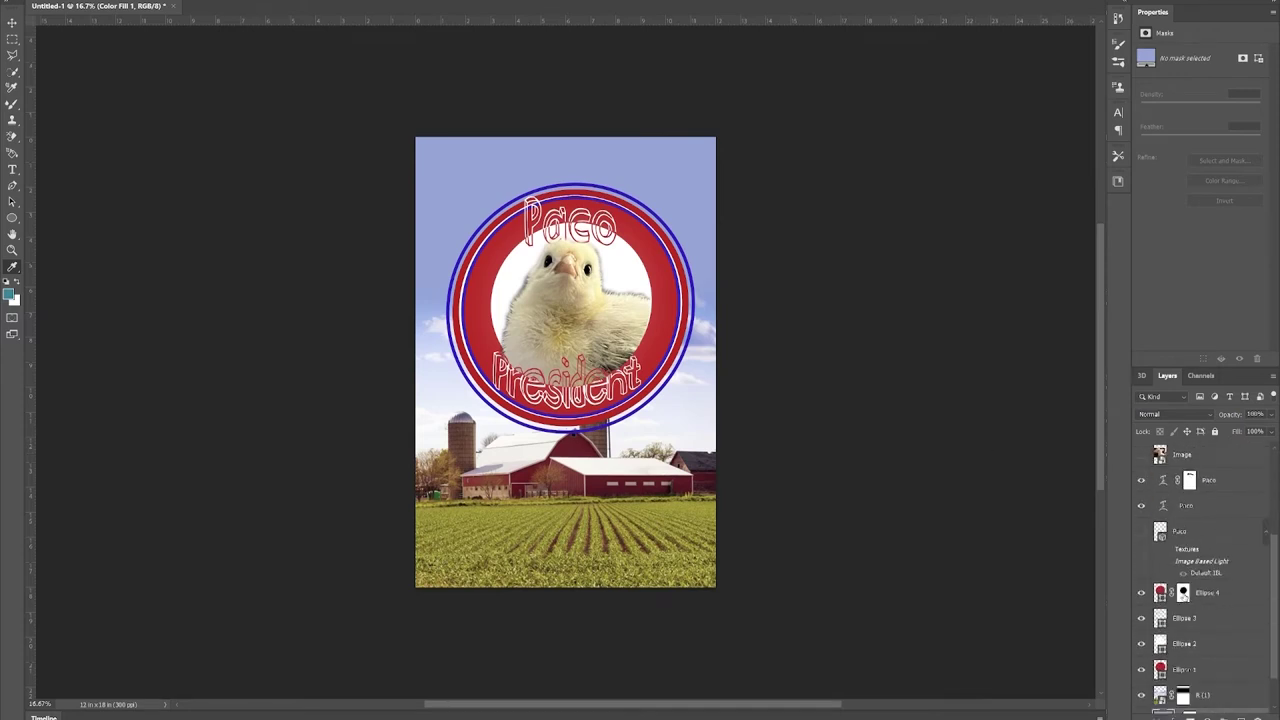
{"action": "left_click", "coordinate": [1182, 596]}
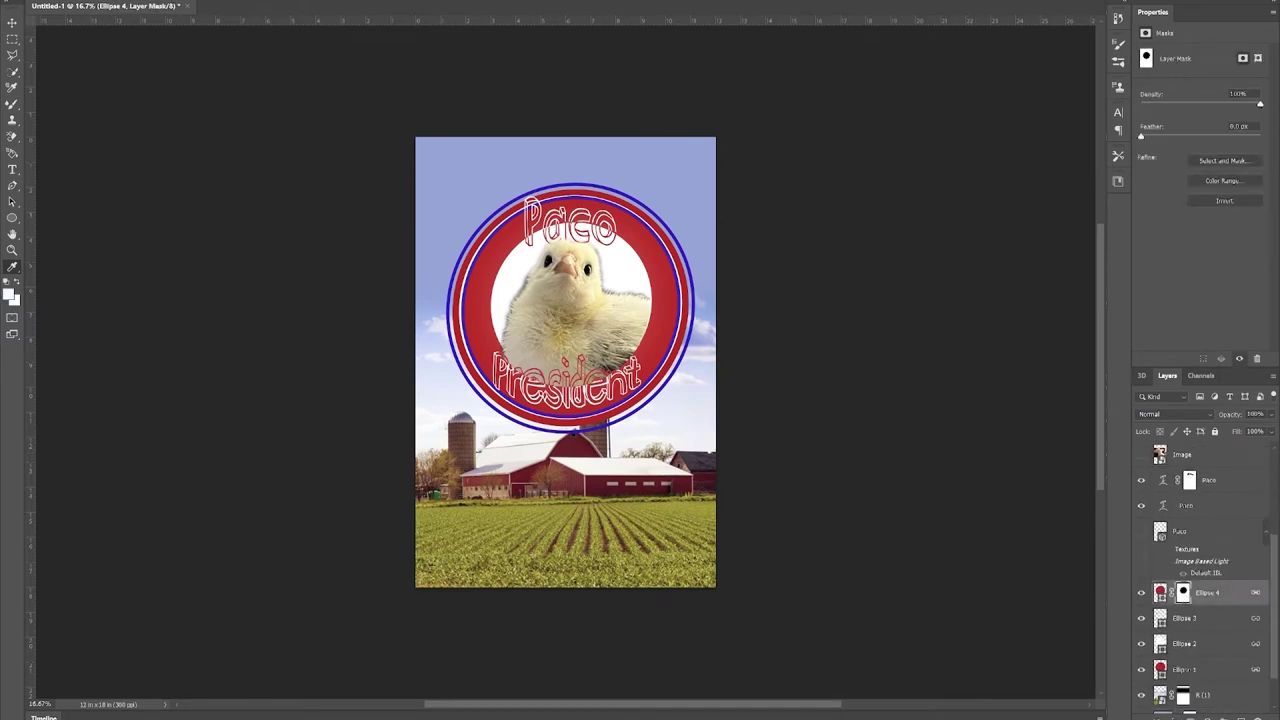
{"action": "left_click", "coordinate": [1216, 597]}
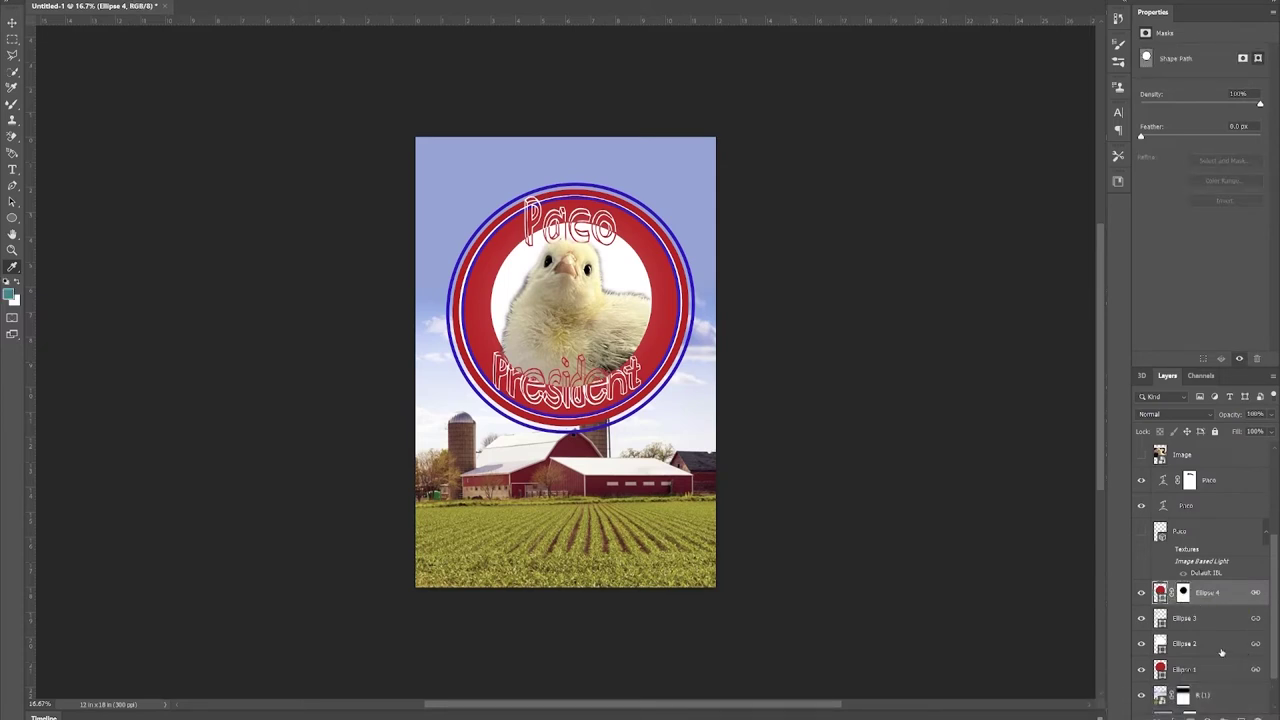
{"action": "left_click", "coordinate": [1183, 645]}
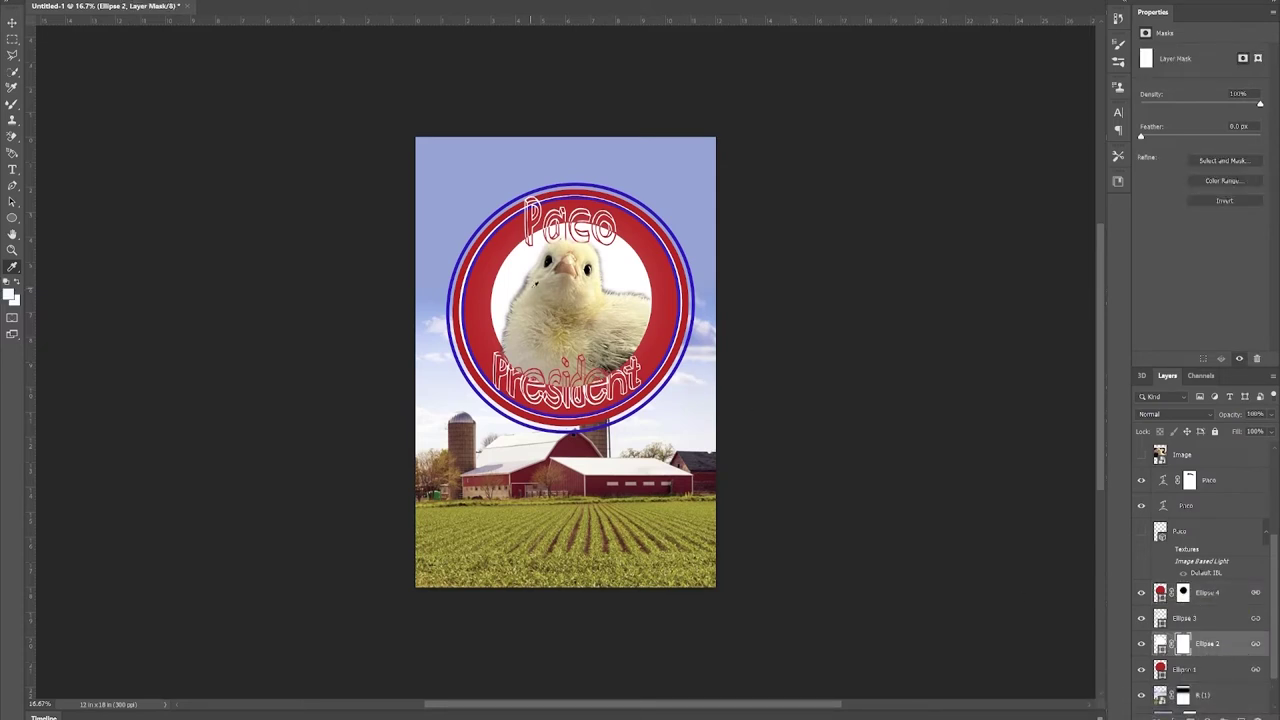
Paint black with an enlarged soft brush at the center of Ellipse 2's mask to fade the white behind the chick.
{"action": "key", "text": "b"}
{"action": "key", "text": "bracketright"}
{"action": "key", "text": "bracketright"}
{"action": "key", "text": "bracketright"}
{"action": "key", "text": "bracketright"}
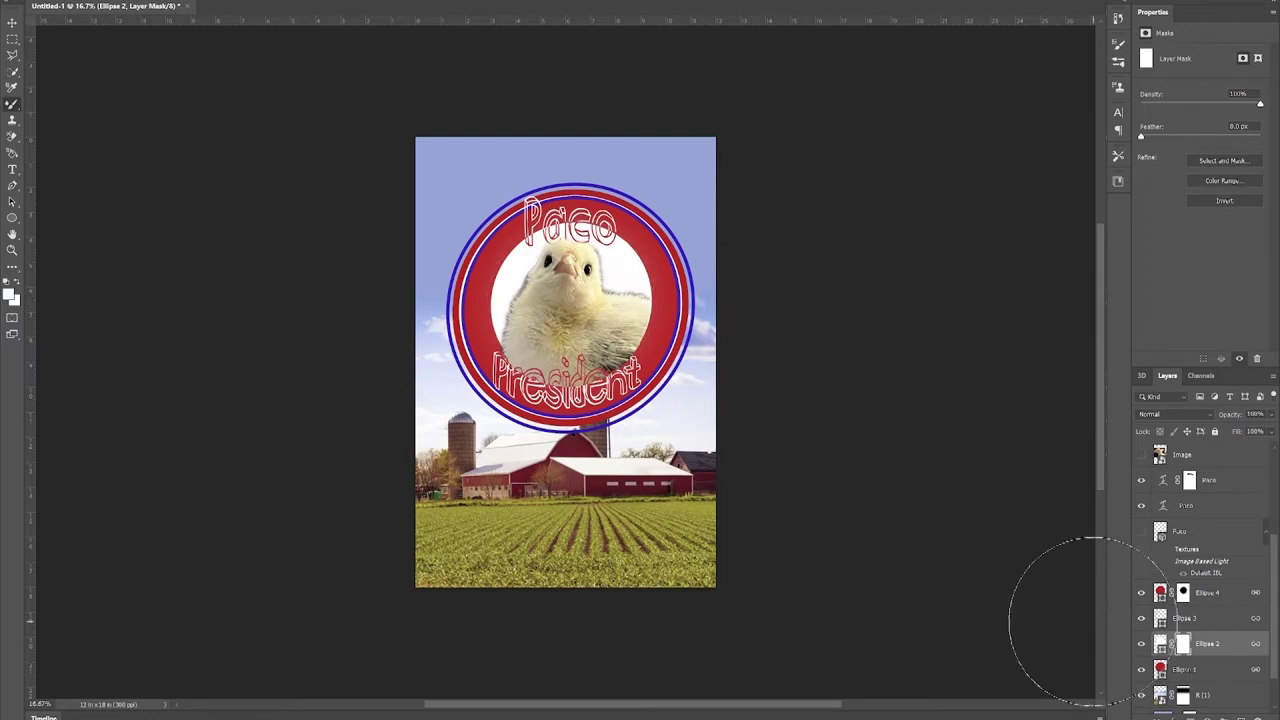
{"action": "left_click", "coordinate": [10, 292]}
{"action": "left_click", "coordinate": [736, 409]}
{"action": "left_click", "coordinate": [1008, 250]}
{"action": "left_click", "coordinate": [572, 301]}
Rasterize the Ellipse 1 shape, give it a layer mask, and paint its center black with a Hard Round brush to reveal the sky.
{"action": "left_click", "coordinate": [1162, 670]}
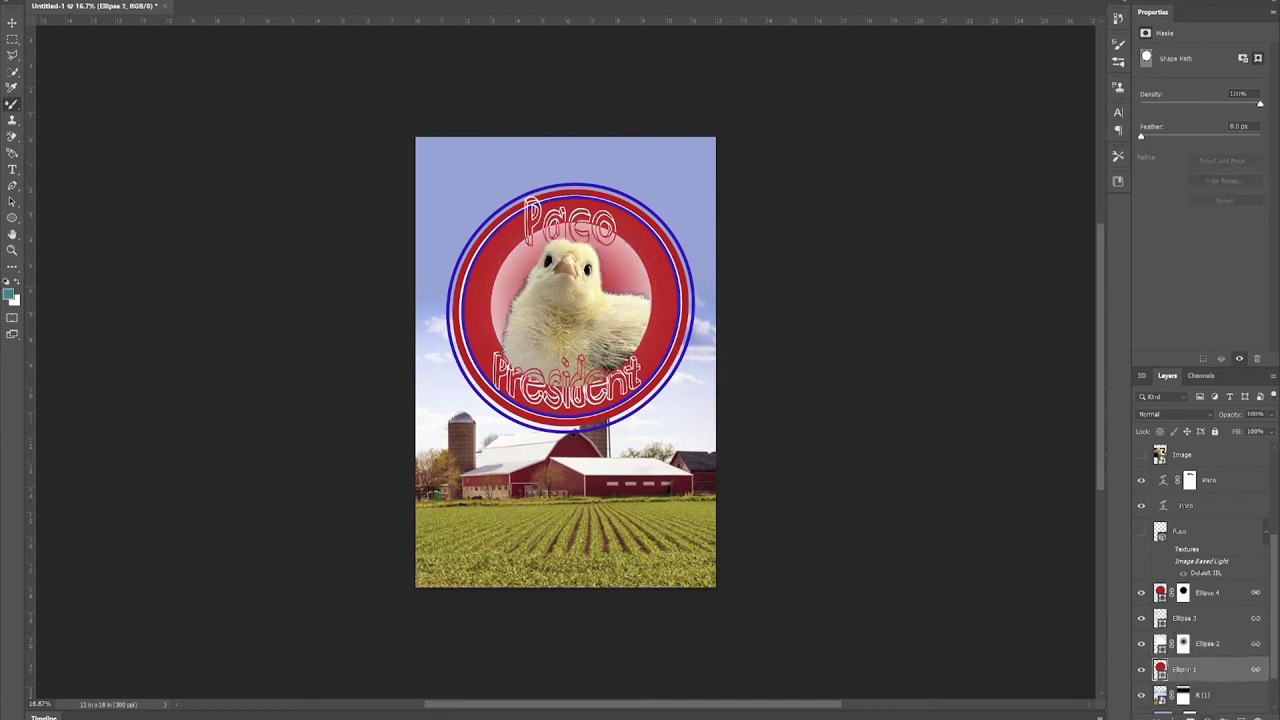
{"action": "left_click", "coordinate": [40, 2]}
{"action": "left_click", "coordinate": [212, 150]}
{"action": "left_click", "coordinate": [891, 301]}
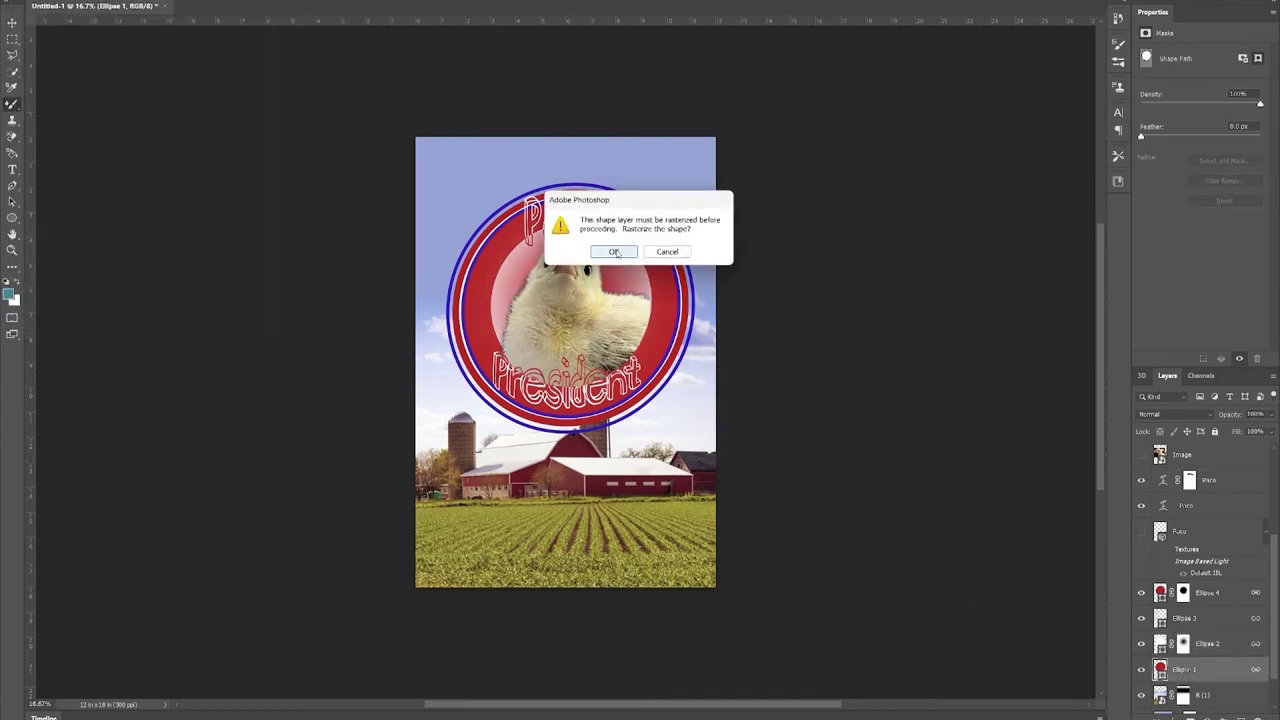
{"action": "left_click", "coordinate": [614, 252]}
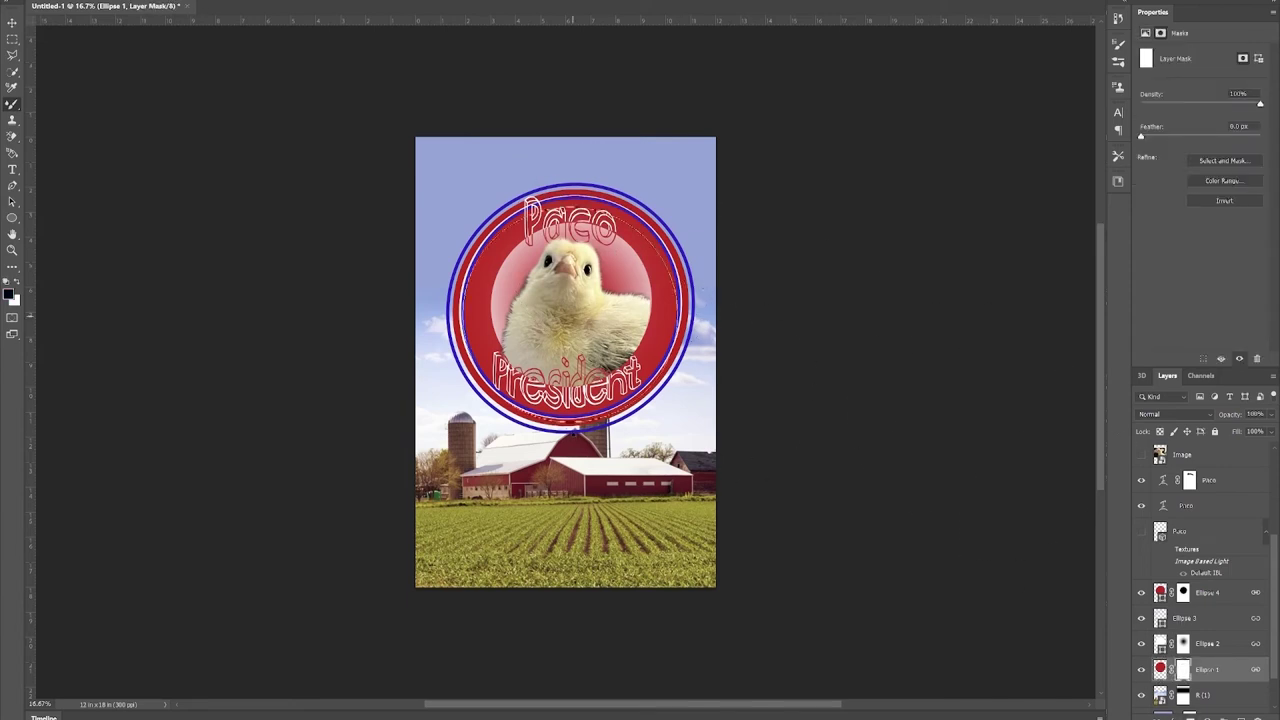
{"action": "left_click", "coordinate": [575, 309]}
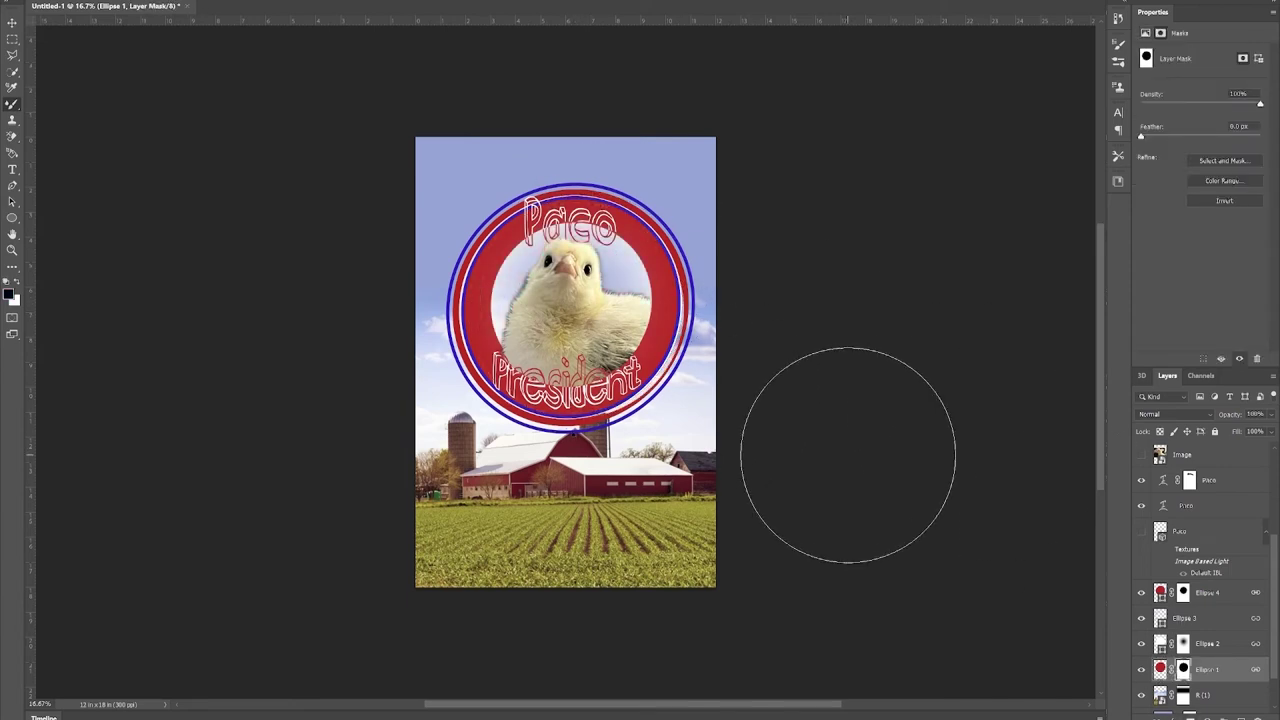
{"action": "key", "text": "ctrl+i"}
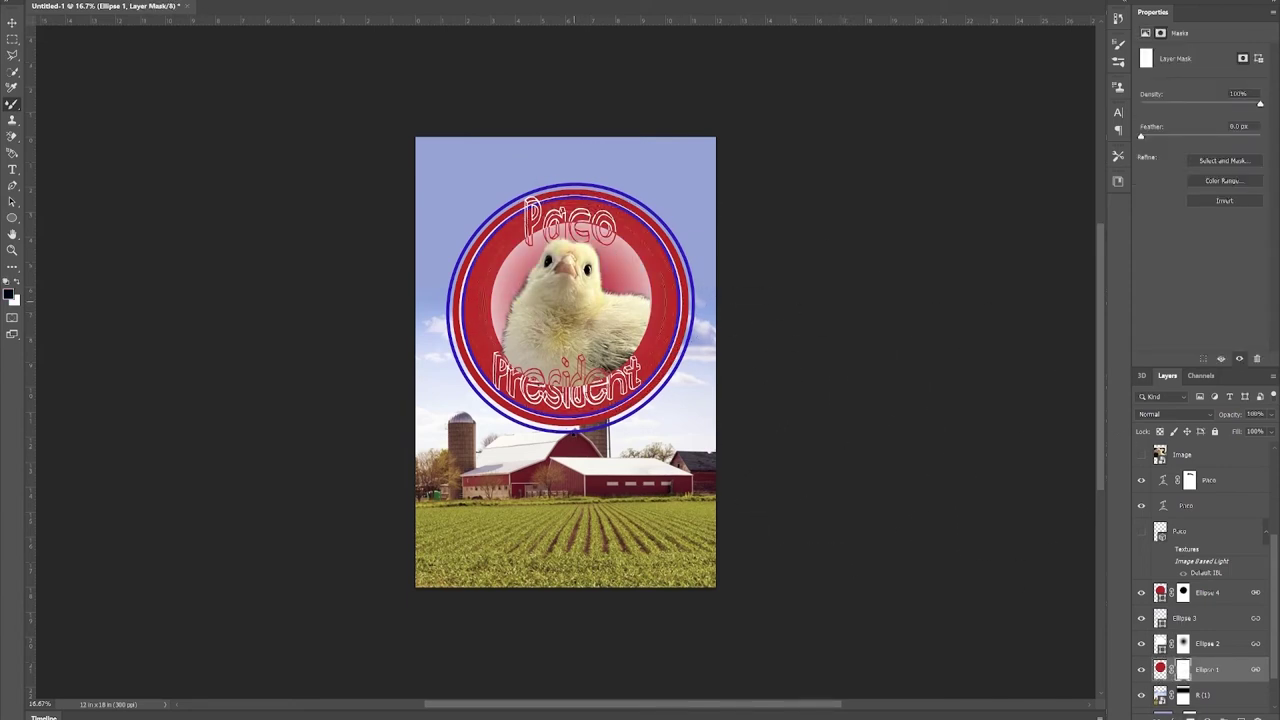
{"action": "key", "text": "ctrl+i"}
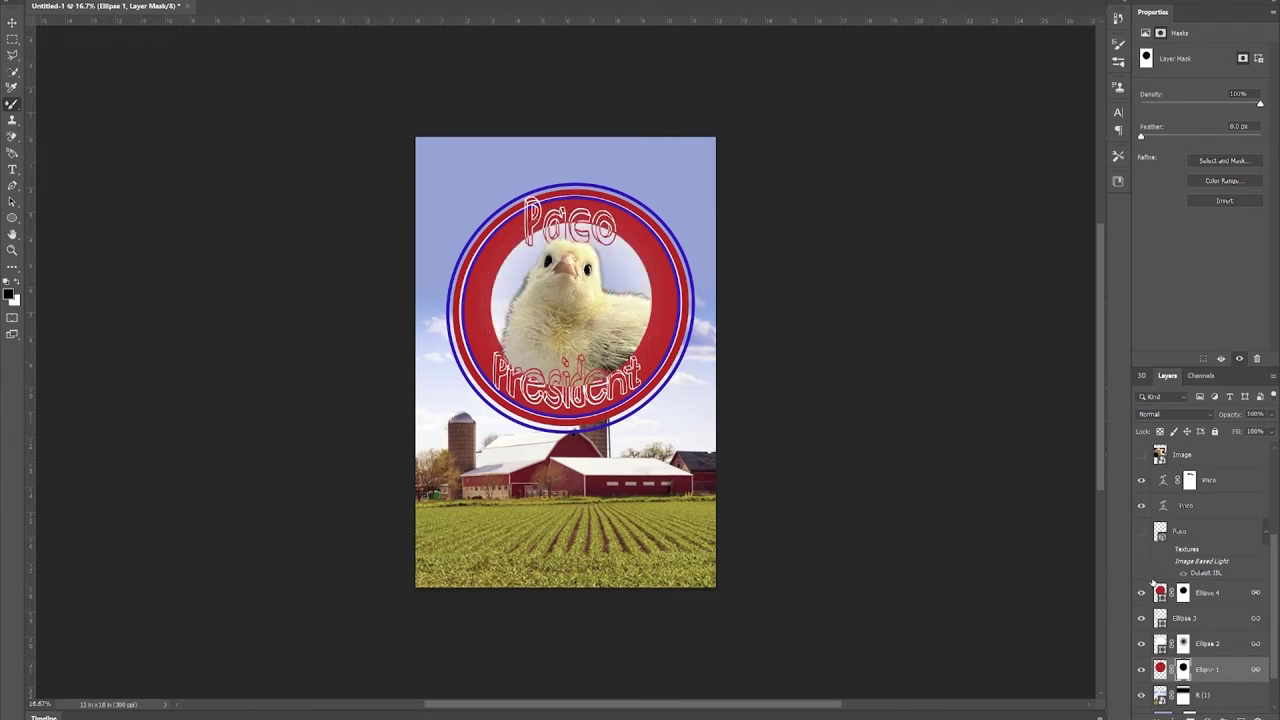
Refine the chick layer's mask in Select and Mask using Object Aware mode, outputting to a new layer with layer mask.
{"action": "scroll", "coordinate": [1180, 569], "scroll_direction": "up", "scroll_amount": 3}
{"action": "double_click", "coordinate": [1184, 505]}
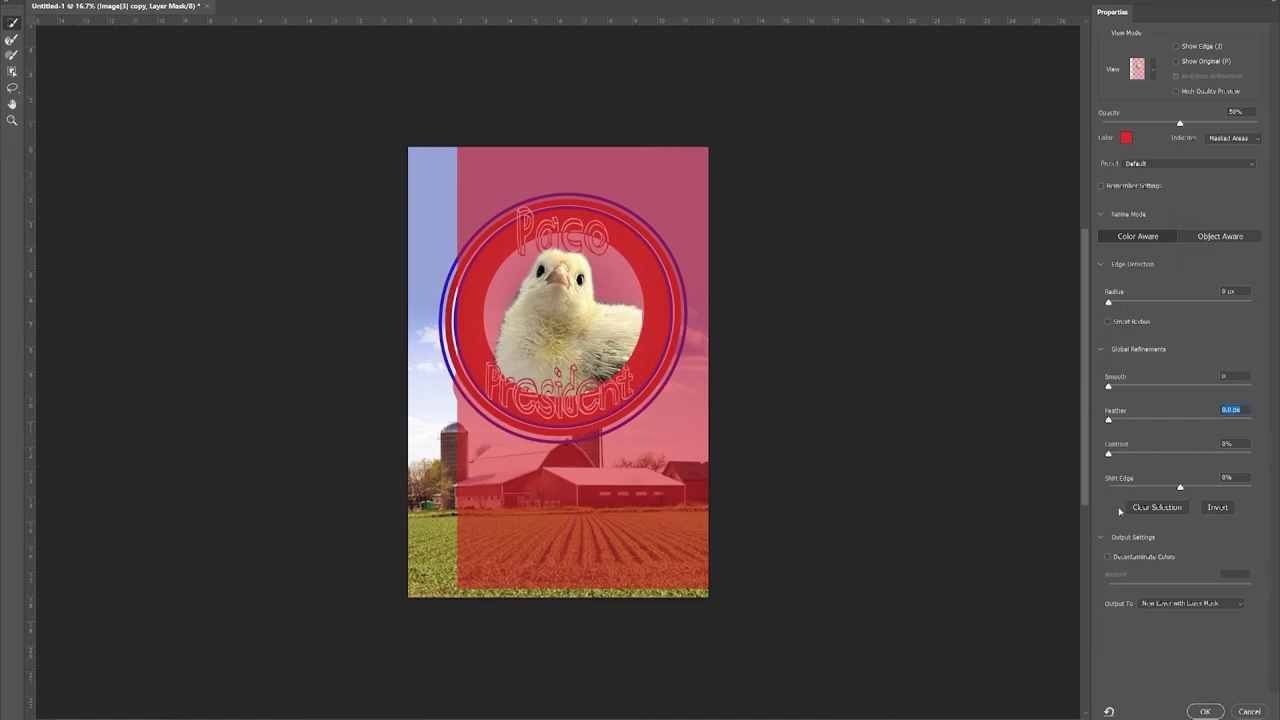
{"action": "left_click", "coordinate": [1155, 170]}
{"action": "left_click", "coordinate": [1156, 170]}
{"action": "left_click", "coordinate": [1215, 237]}
{"action": "left_click", "coordinate": [622, 253]}
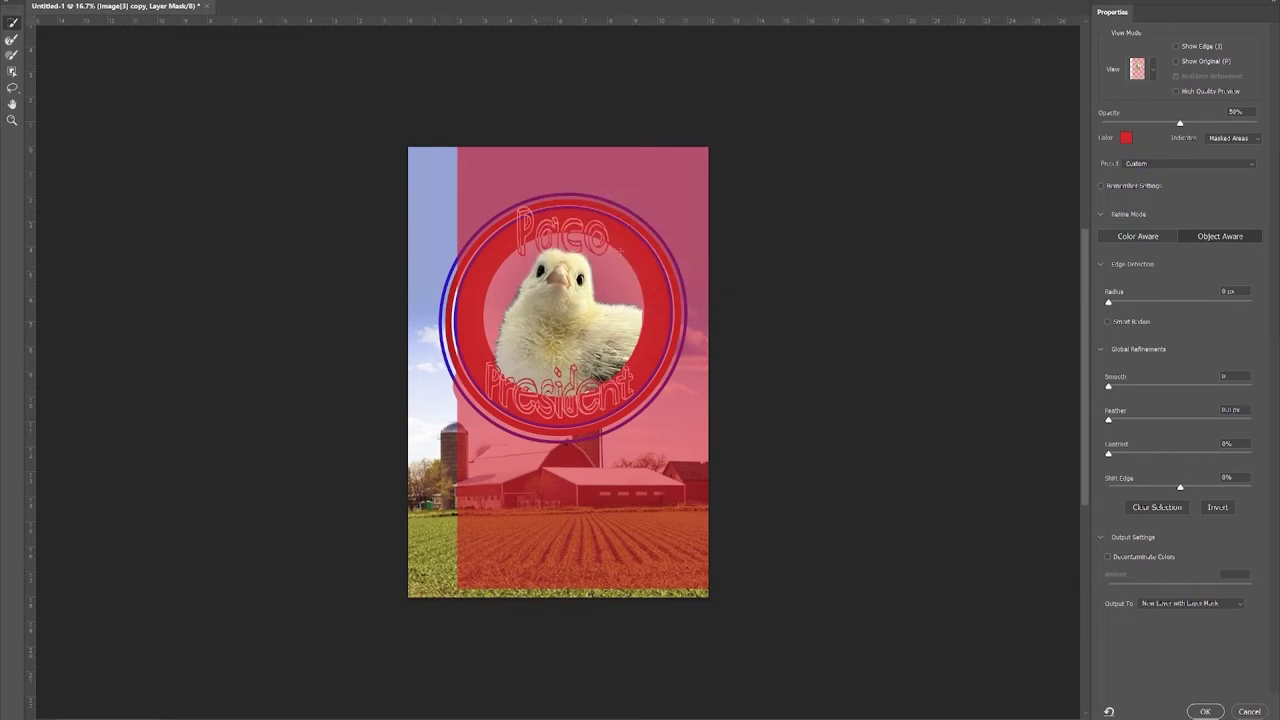
{"action": "left_click", "coordinate": [1205, 711]}
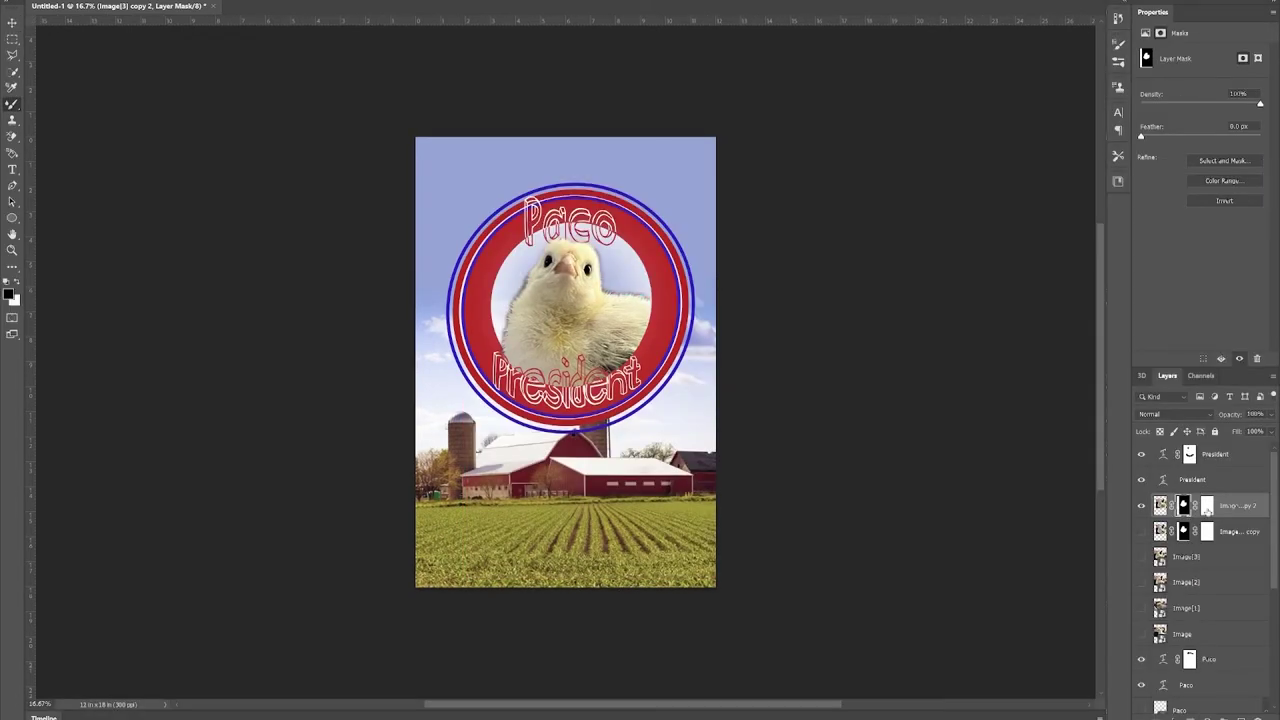
Paint on the new chick copy's mask along the ring's lower-left inner edge to trim the fur overlapping the red ring.
{"action": "left_click", "coordinate": [1208, 510]}
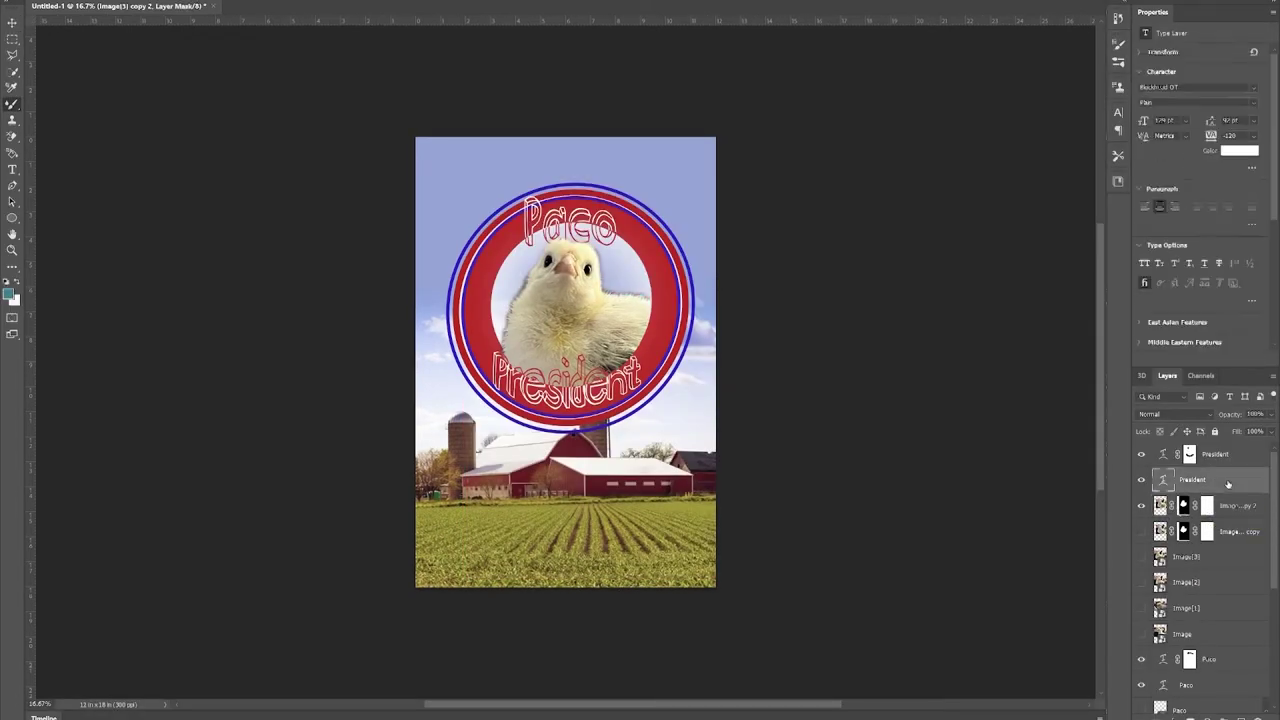
{"action": "left_click", "coordinate": [1184, 505]}
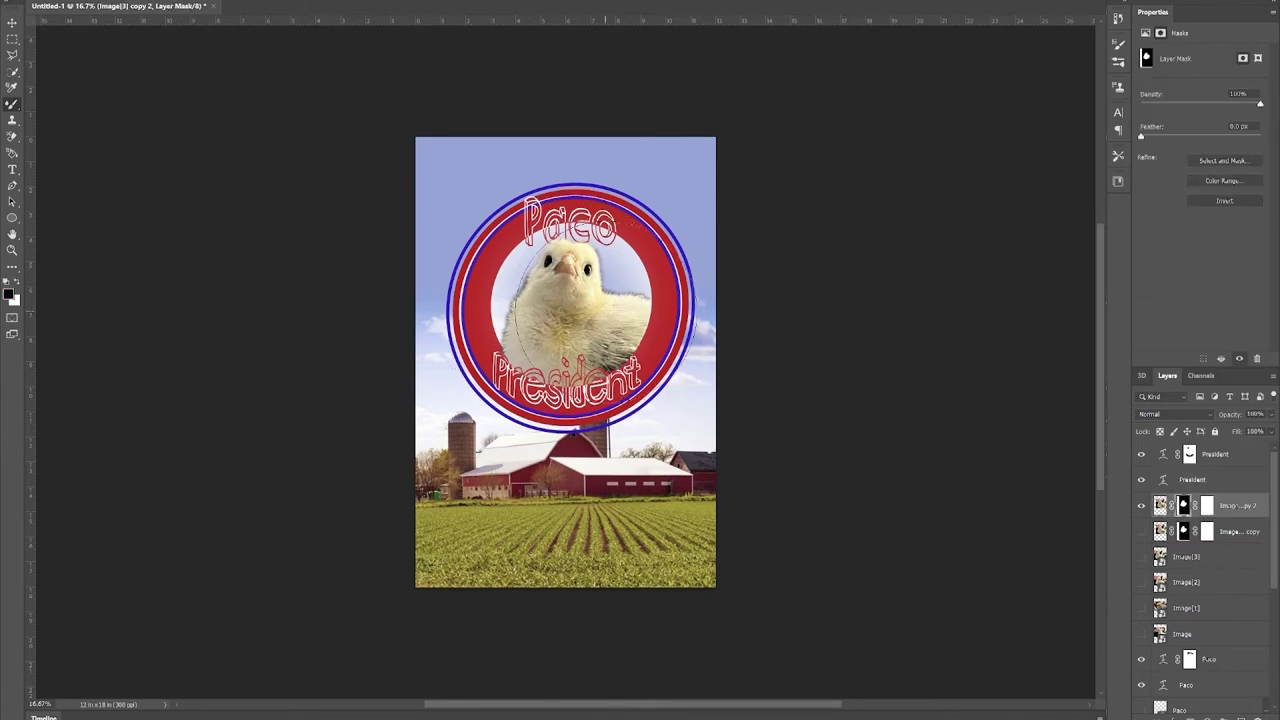
{"action": "key", "text": "ctrl+1"}
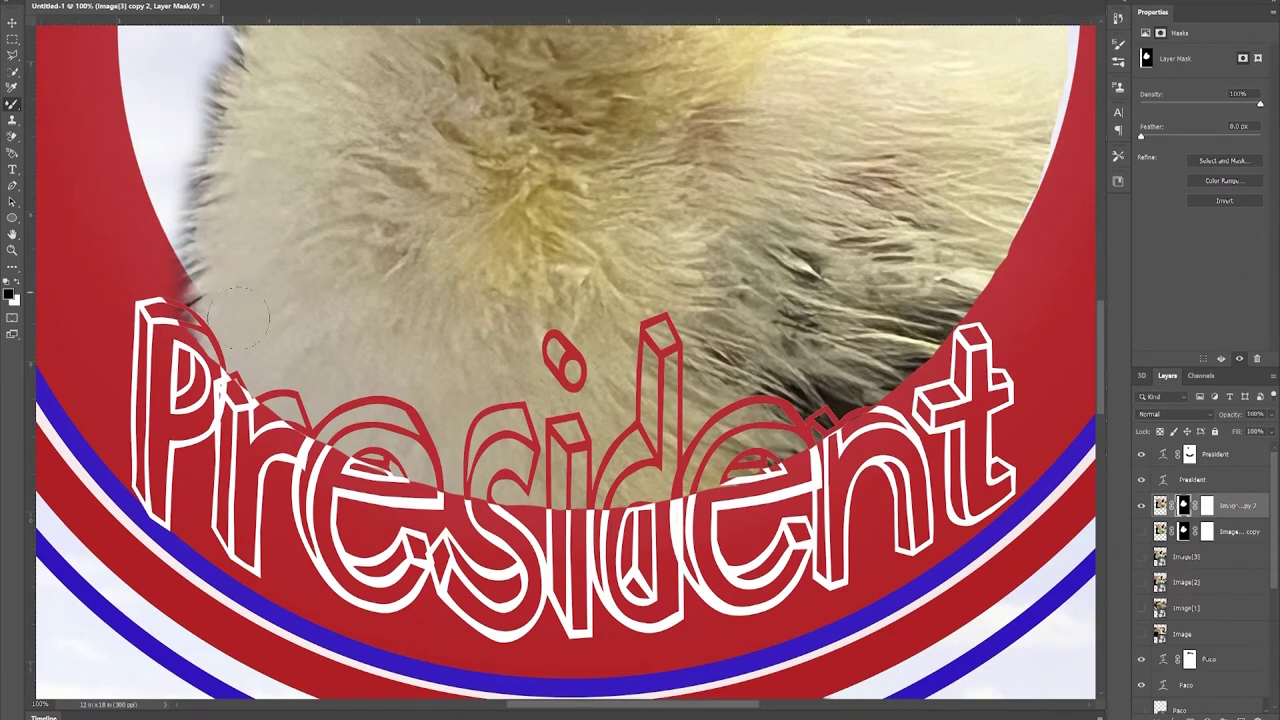
{"action": "mouse_move", "coordinate": [165, 290]}
{"action": "left_mouse_down"}
{"action": "mouse_move", "coordinate": [272, 410]}
{"action": "mouse_move", "coordinate": [365, 452]}
{"action": "mouse_move", "coordinate": [690, 525]}
{"action": "left_mouse_up"}
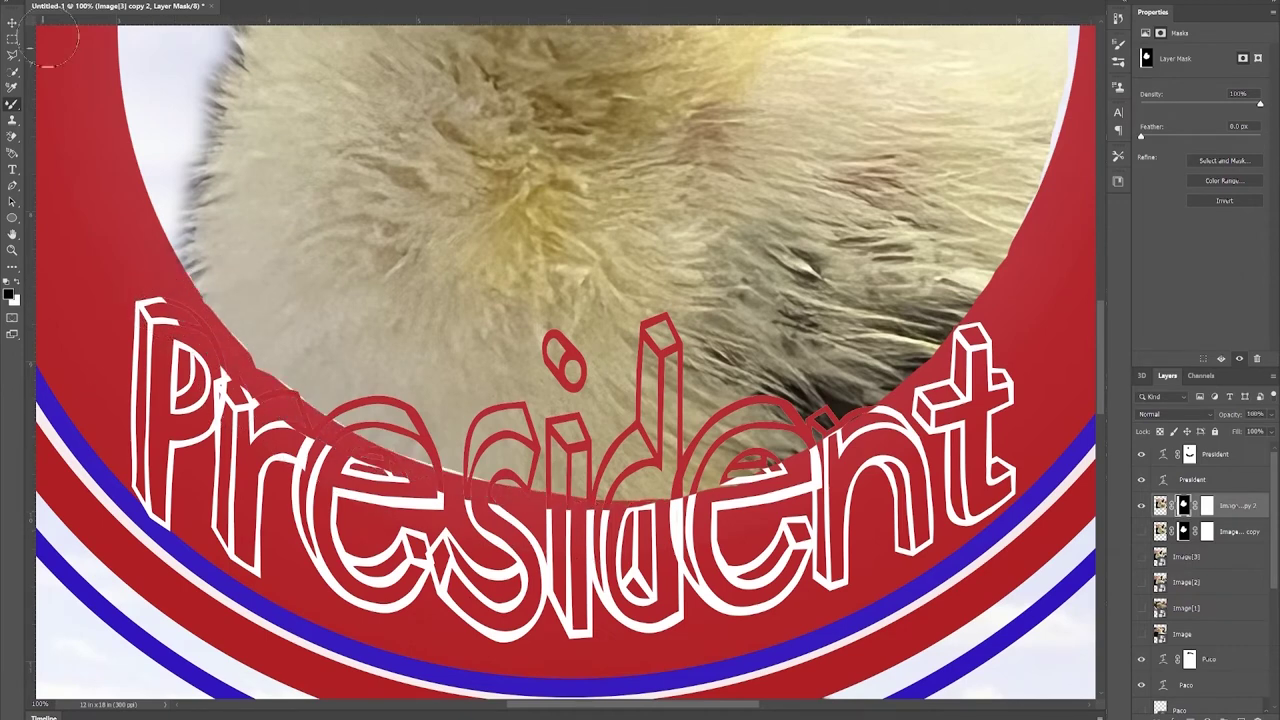
{"action": "right_click", "coordinate": [151, 322]}
{"action": "left_click", "coordinate": [93, 157]}
{"action": "key", "text": "Return"}
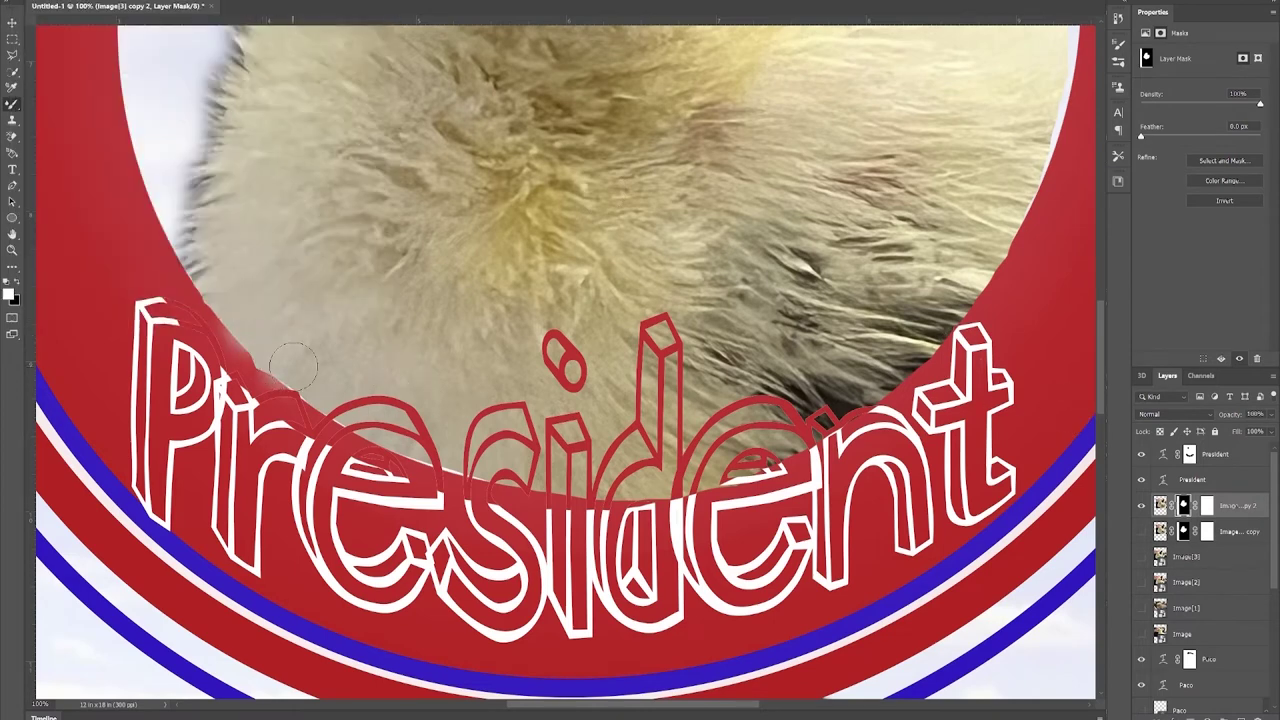
{"action": "mouse_move", "coordinate": [467, 450]}
{"action": "left_mouse_down"}
{"action": "mouse_move", "coordinate": [556, 539]}
{"action": "mouse_move", "coordinate": [592, 637]}
{"action": "left_mouse_up"}
{"action": "left_click", "coordinate": [363, 132]}
{"action": "mouse_move", "coordinate": [361, 127]}
{"action": "left_mouse_down"}
{"action": "mouse_move", "coordinate": [361, 86]}
{"action": "mouse_move", "coordinate": [376, 136]}
{"action": "mouse_move", "coordinate": [384, 125]}
{"action": "mouse_move", "coordinate": [328, 198]}
{"action": "mouse_move", "coordinate": [322, 440]}
{"action": "left_mouse_up"}
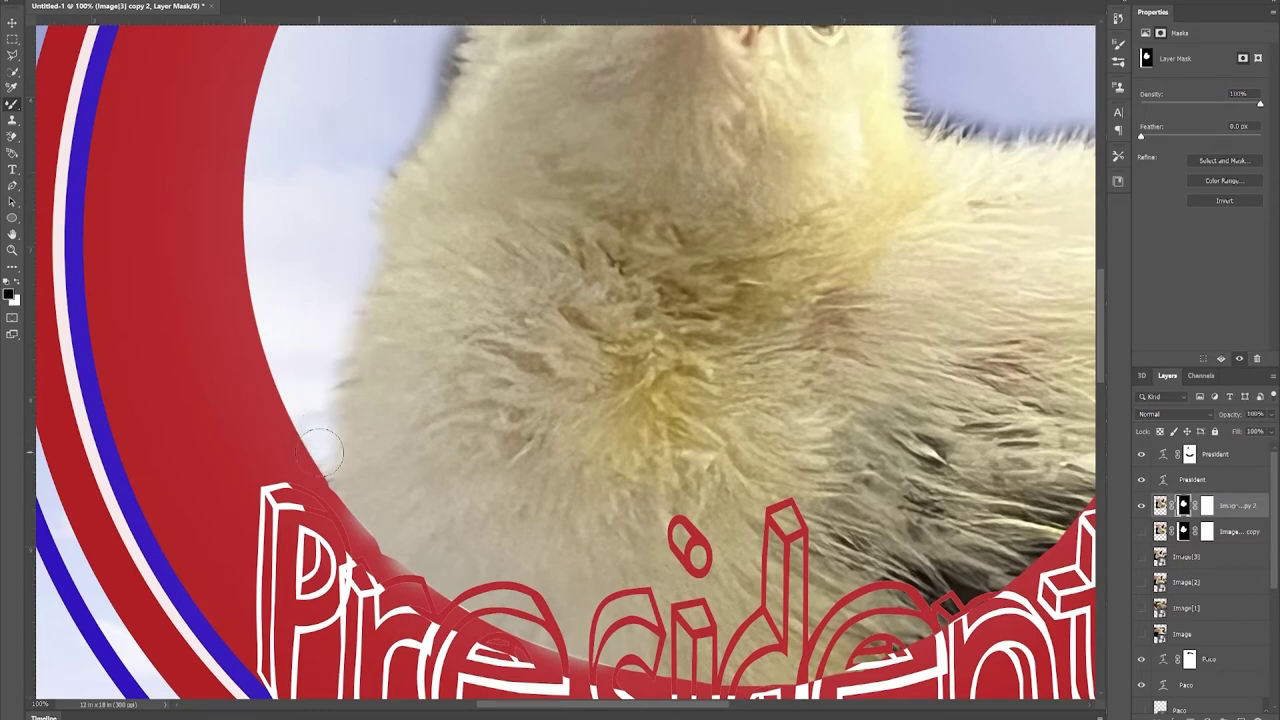
Paint black on the chick copy's mask around the head and along the back to remove the dark fringe.
{"action": "scroll", "coordinate": [370, 328], "scroll_direction": "up", "scroll_amount": 5}
{"action": "left_click_drag", "start_coordinate": [400, 294], "coordinate": [350, 436]}
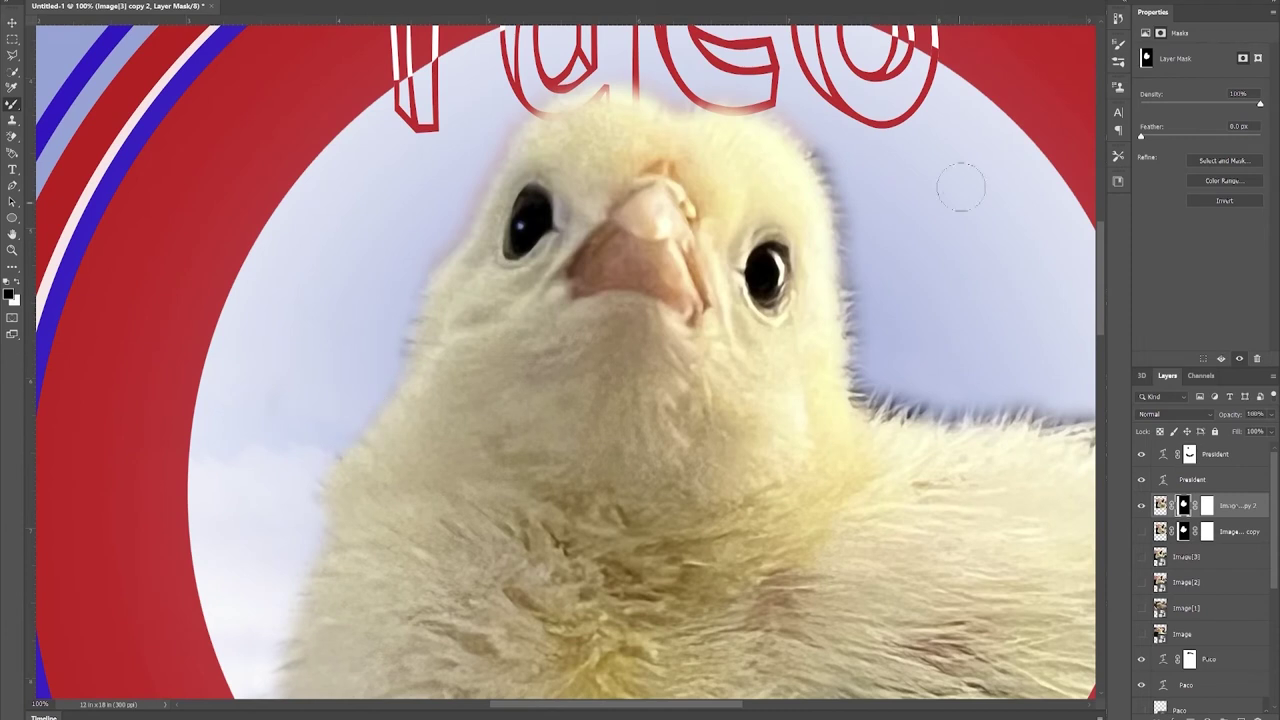
{"action": "mouse_move", "coordinate": [845, 149]}
{"action": "left_mouse_down"}
{"action": "mouse_move", "coordinate": [869, 194]}
{"action": "mouse_move", "coordinate": [880, 322]}
{"action": "left_mouse_up"}
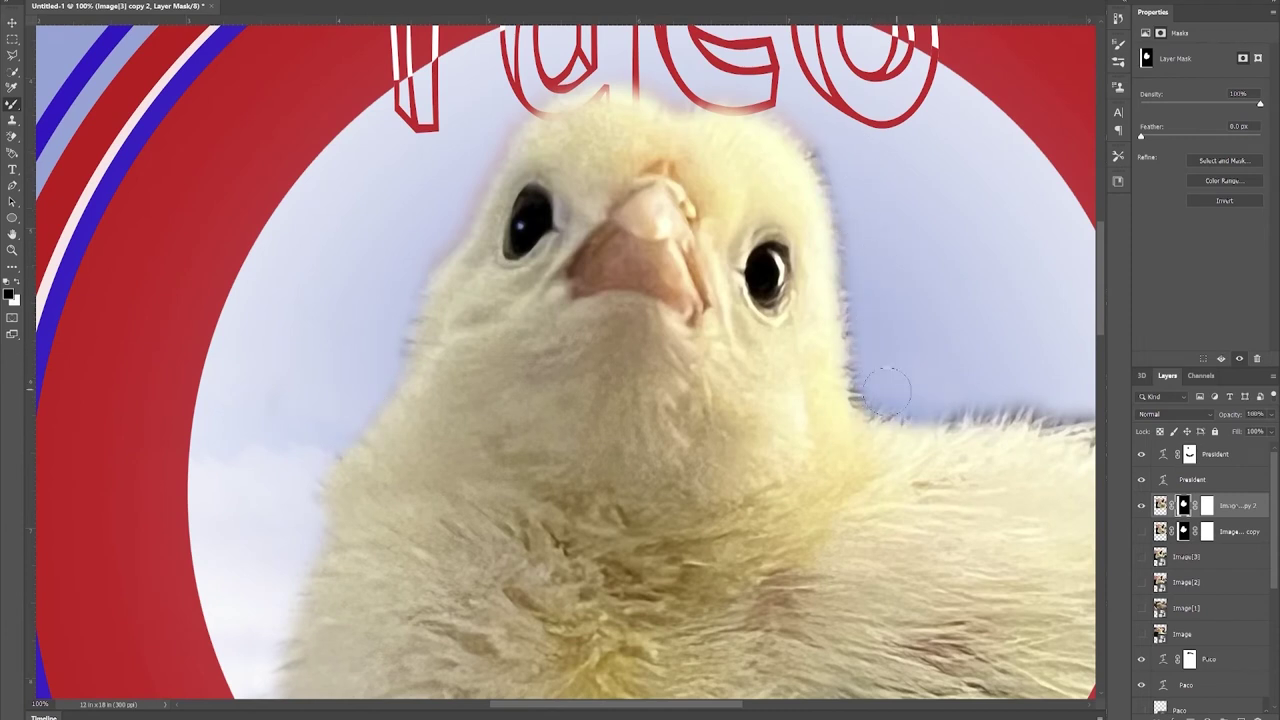
{"action": "scroll", "coordinate": [900, 405], "scroll_direction": "right", "scroll_amount": 5}
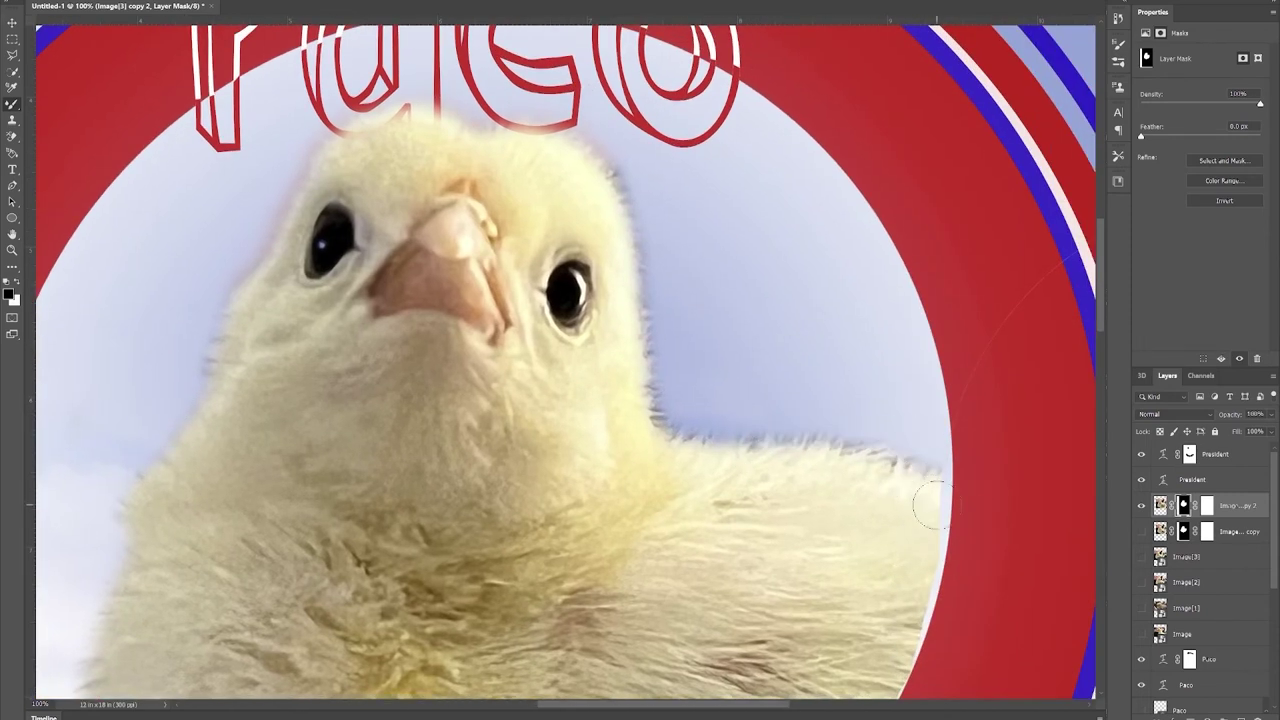
Paint white on the chick copy's mask to extend the wing fur to the ring's right inner edge.
{"action": "key", "text": "x"}
{"action": "mouse_move", "coordinate": [932, 504]}
{"action": "left_mouse_down"}
{"action": "mouse_move", "coordinate": [914, 537]}
{"action": "mouse_move", "coordinate": [922, 672]}
{"action": "left_mouse_up"}
{"action": "mouse_move", "coordinate": [991, 613]}
{"action": "left_mouse_down"}
{"action": "mouse_move", "coordinate": [991, 557]}
{"action": "mouse_move", "coordinate": [911, 460]}
{"action": "left_mouse_up"}
Trim the wing fur spilling over the ring's right side by painting black on the chick copy's mask with a Hard Round brush.
{"action": "left_click", "coordinate": [40, 2]}
{"action": "left_click", "coordinate": [223, 152]}
{"action": "left_click", "coordinate": [911, 336]}
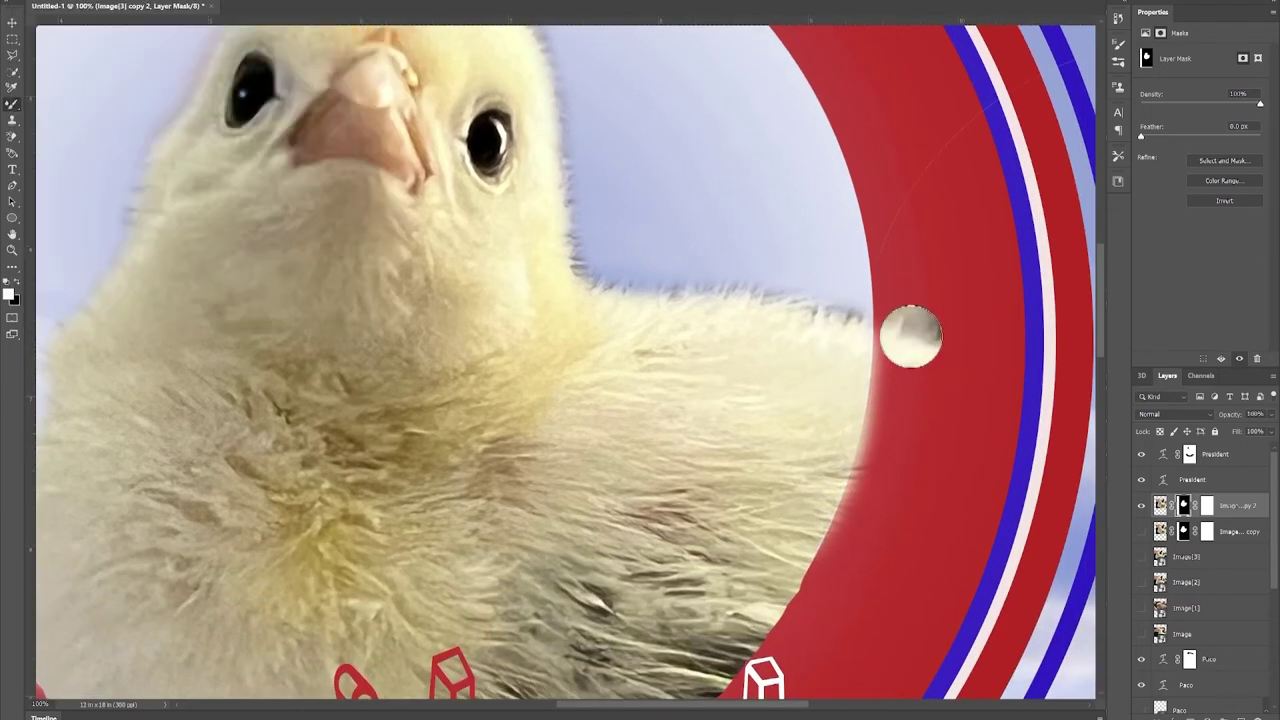
{"action": "key", "text": "x"}
{"action": "left_click_drag", "start_coordinate": [910, 335], "coordinate": [908, 329]}
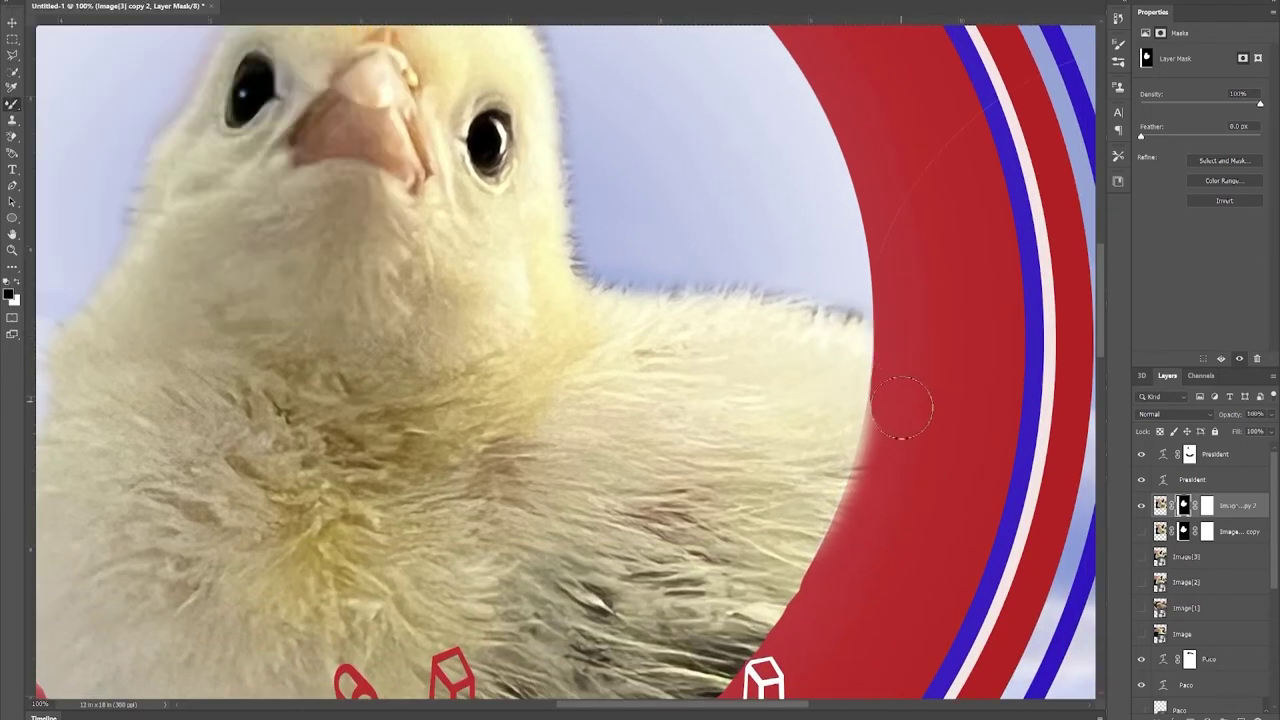
{"action": "mouse_move", "coordinate": [901, 407]}
{"action": "left_mouse_down"}
{"action": "mouse_move", "coordinate": [848, 543]}
{"action": "mouse_move", "coordinate": [822, 570]}
{"action": "left_mouse_up"}
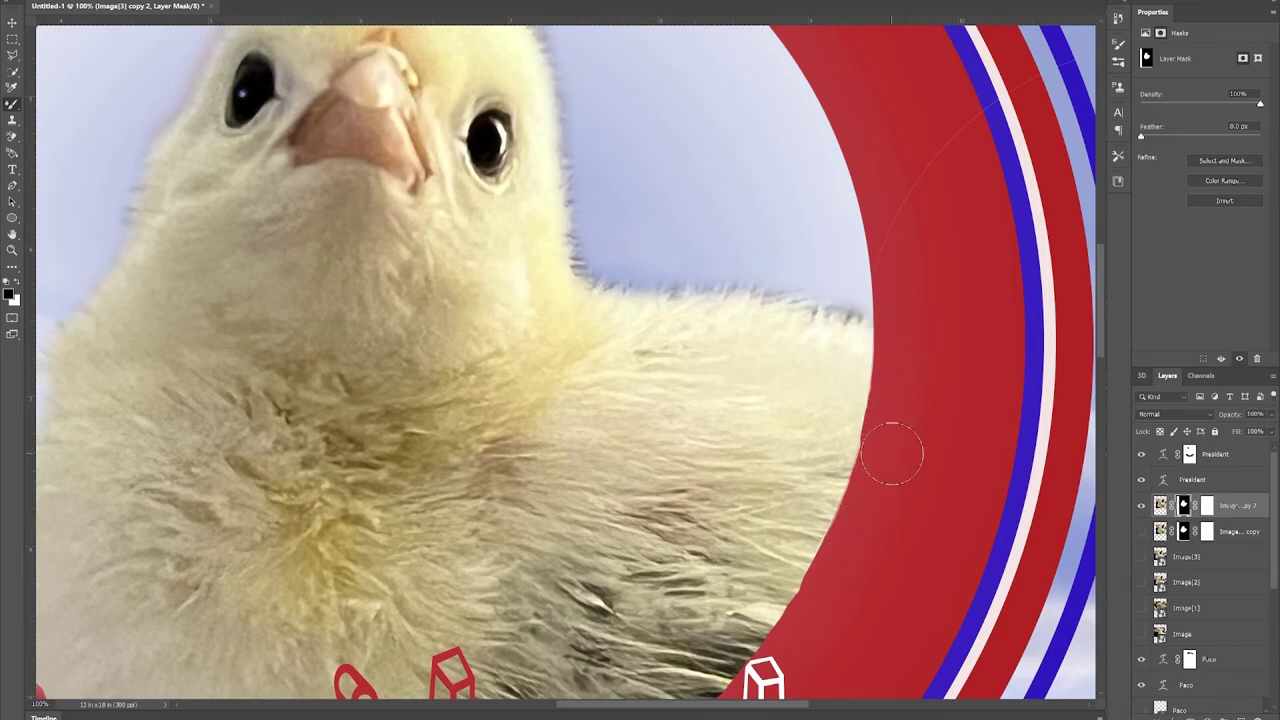
{"action": "left_click_drag", "start_coordinate": [891, 457], "coordinate": [985, 286]}
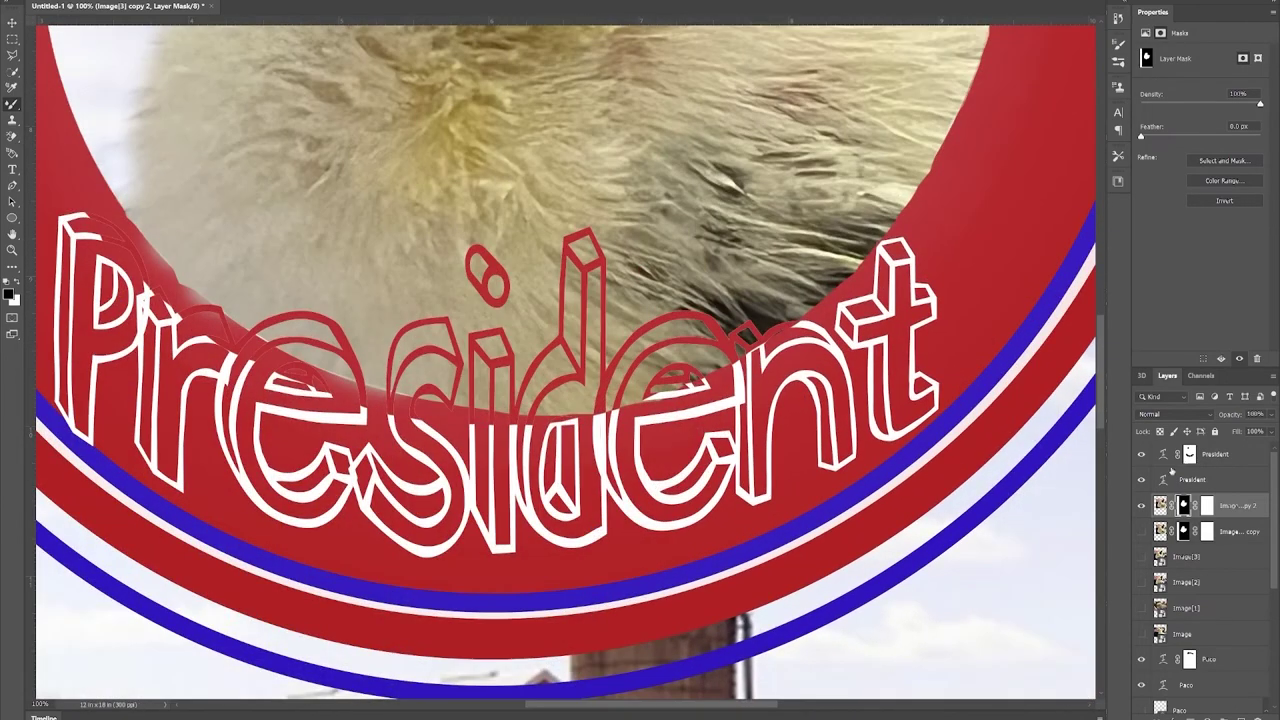
Paint black on the upper President layer's mask along the red ring's inner edge to reveal the white lettering beneath.
{"action": "left_click", "coordinate": [1190, 455]}
{"action": "left_click_drag", "start_coordinate": [105, 243], "coordinate": [140, 275]}
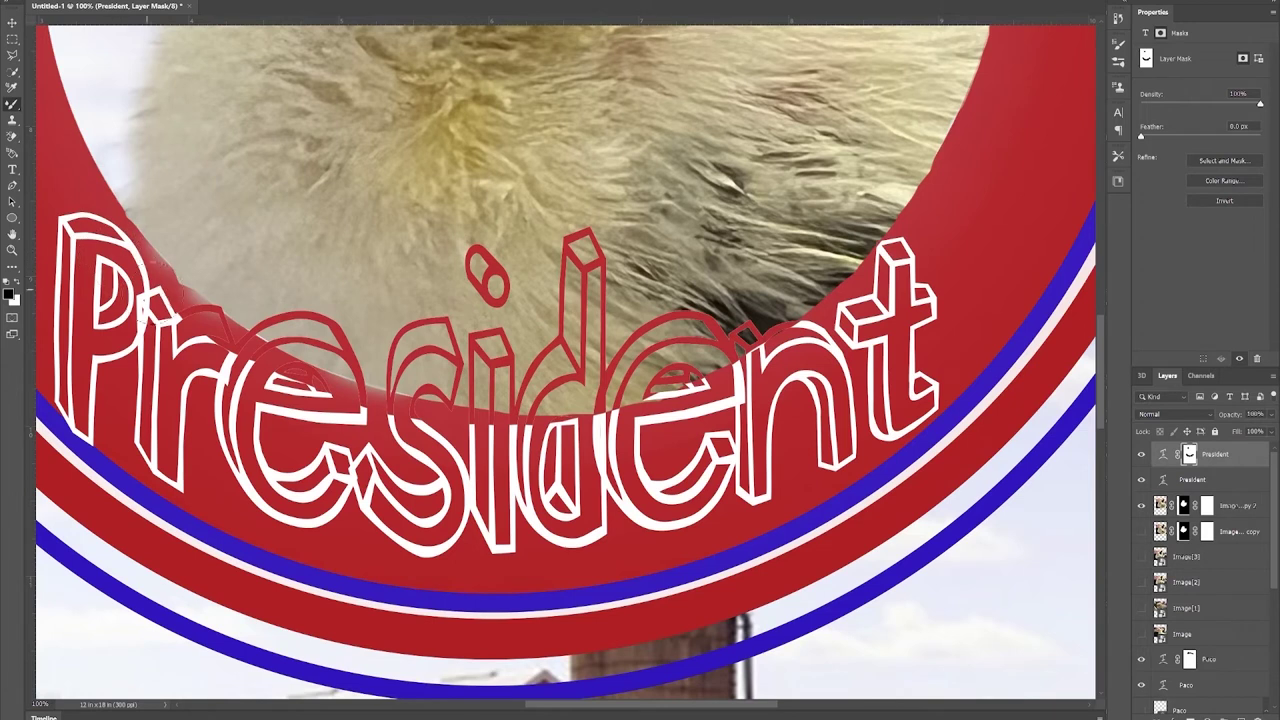
{"action": "left_click_drag", "start_coordinate": [200, 318], "coordinate": [330, 388]}
{"action": "left_click_drag", "start_coordinate": [413, 410], "coordinate": [512, 420]}
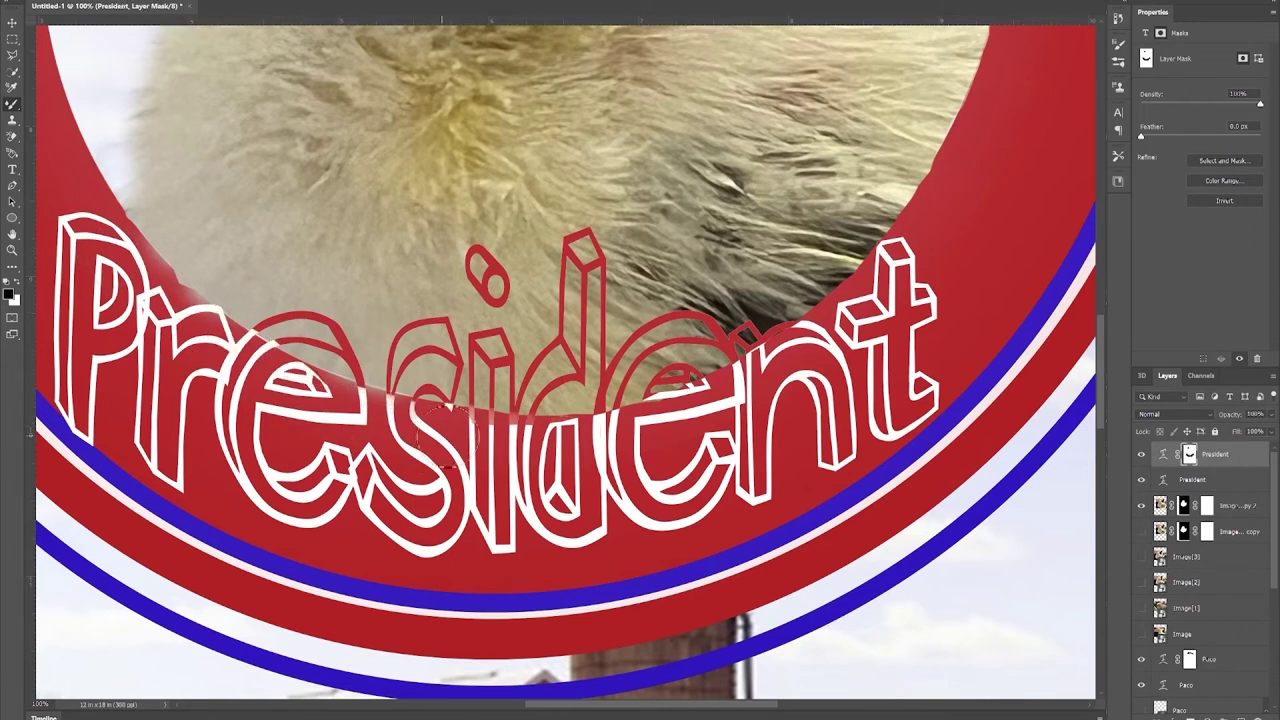
{"action": "left_click_drag", "start_coordinate": [566, 416], "coordinate": [706, 414]}
{"action": "left_click", "coordinate": [172, 318]}
Clean up the chick copy's mask where fur meets the ring around the President lettering.
{"action": "left_click", "coordinate": [1210, 511]}
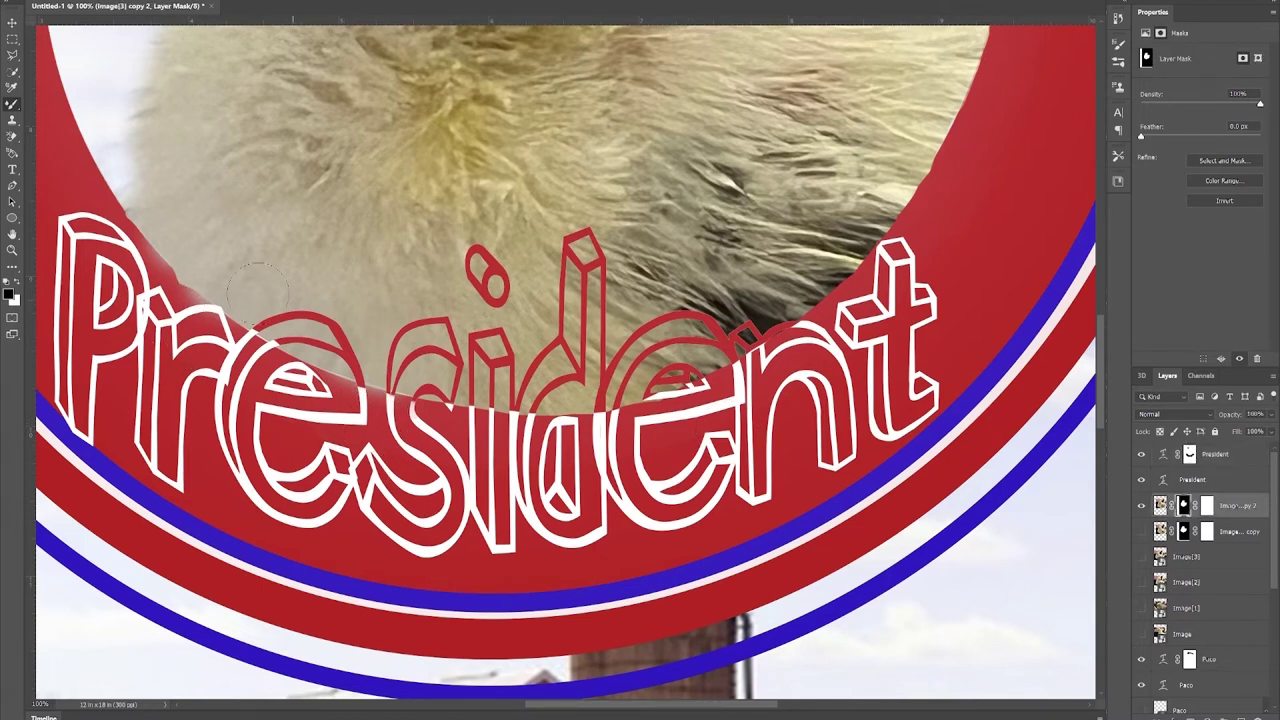
{"action": "left_click", "coordinate": [180, 317]}
{"action": "left_click", "coordinate": [142, 270]}
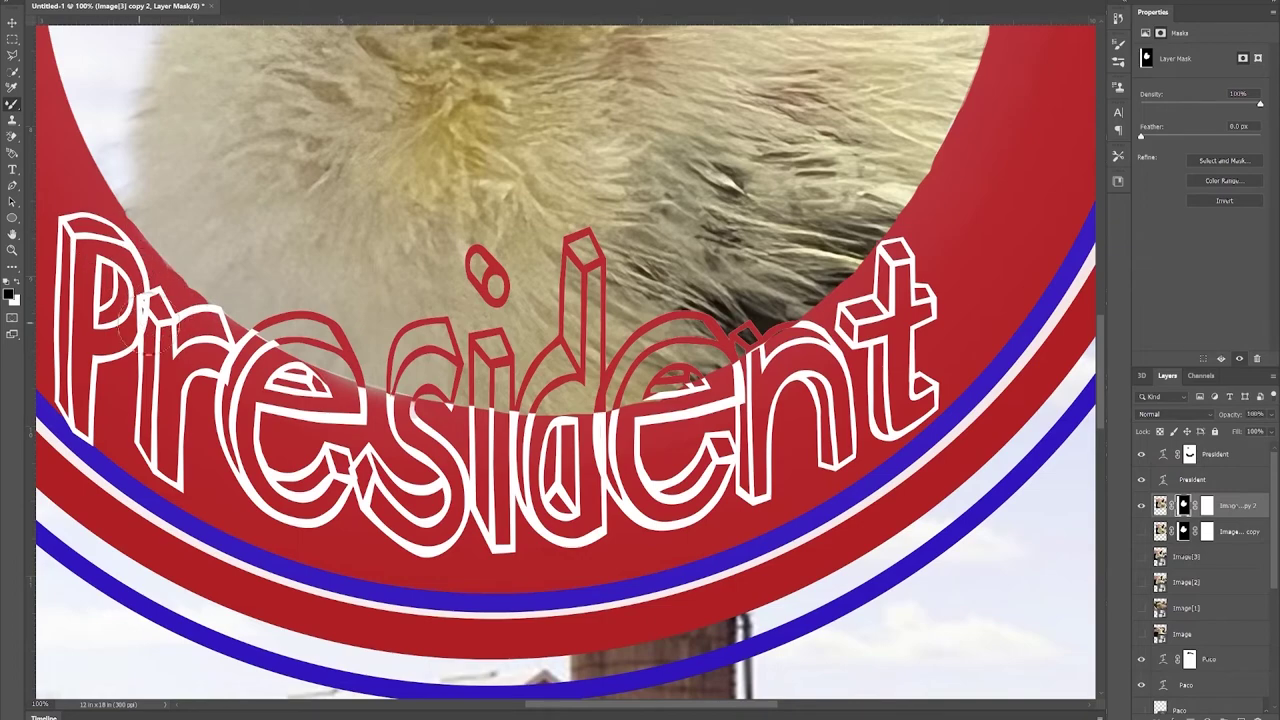
{"action": "mouse_move", "coordinate": [426, 425]}
{"action": "left_mouse_down"}
{"action": "mouse_move", "coordinate": [570, 442]}
{"action": "mouse_move", "coordinate": [422, 435]}
{"action": "left_mouse_up"}
{"action": "key", "text": "ctrl+minus"}
{"action": "key", "text": "ctrl+minus"}
{"action": "key", "text": "ctrl+minus"}
{"action": "key", "text": "ctrl+minus"}
{"action": "key", "text": "ctrl+minus"}
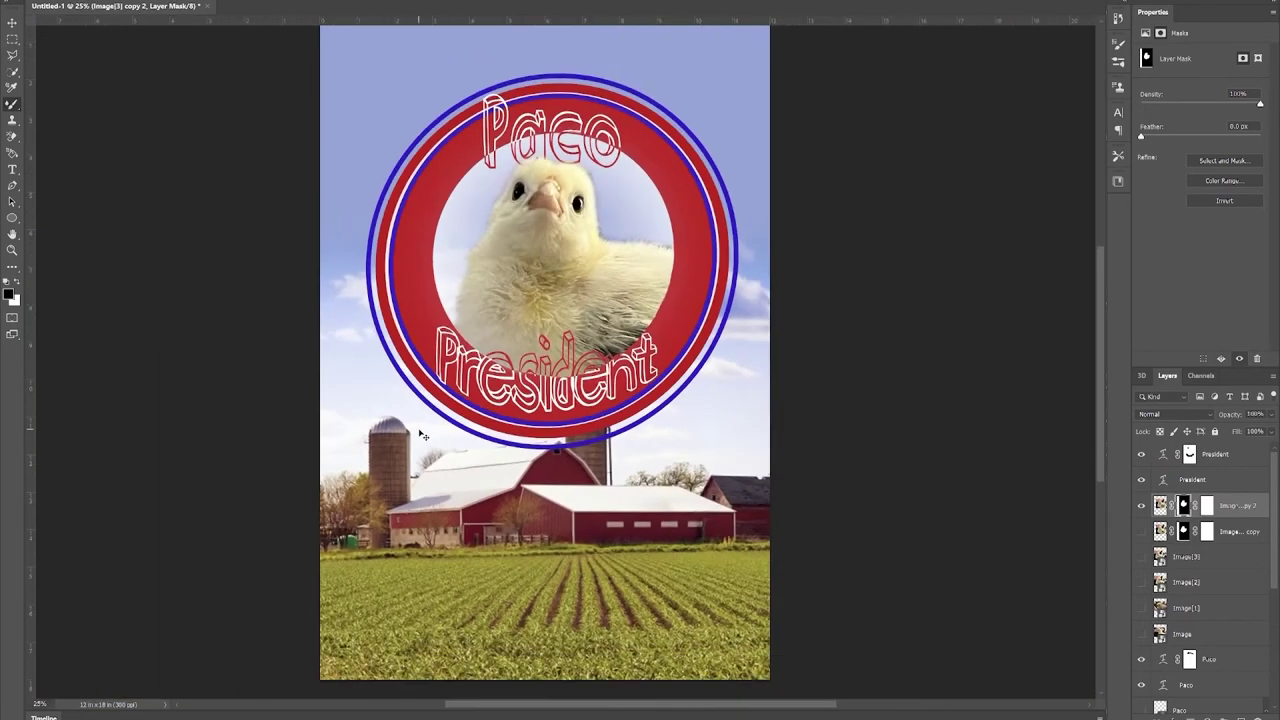